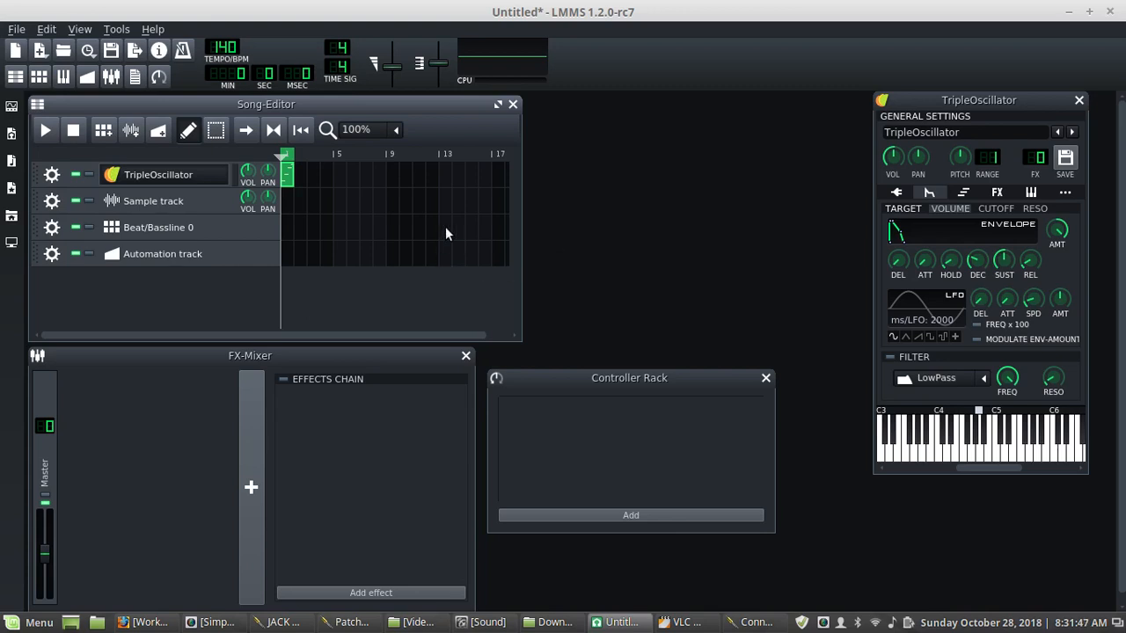
- Replace the TripleOscillator track's instrument with the Watsyn plugin from the instrument plugin list
left_click(11, 132)
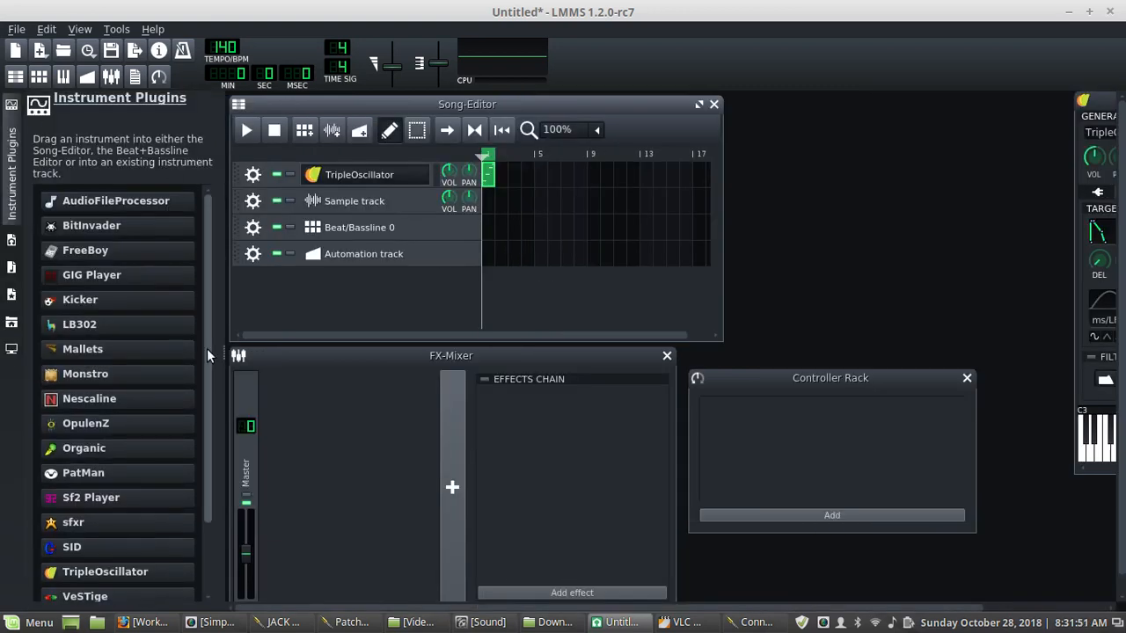
scroll(206, 349, "down", 2)
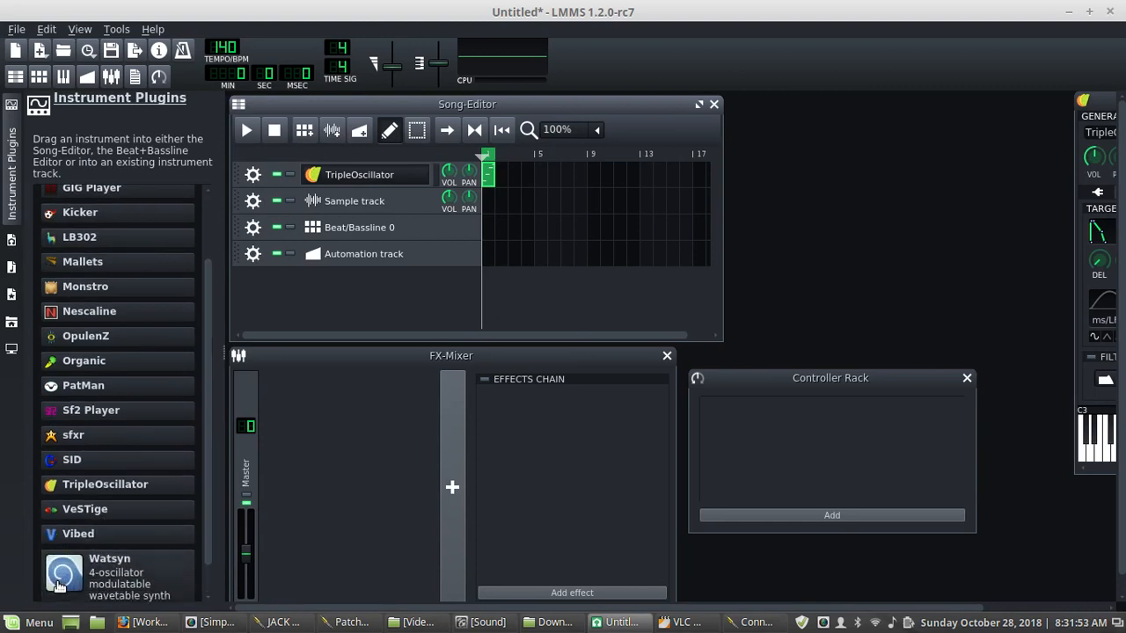
left_click_drag(87, 556, 355, 175)
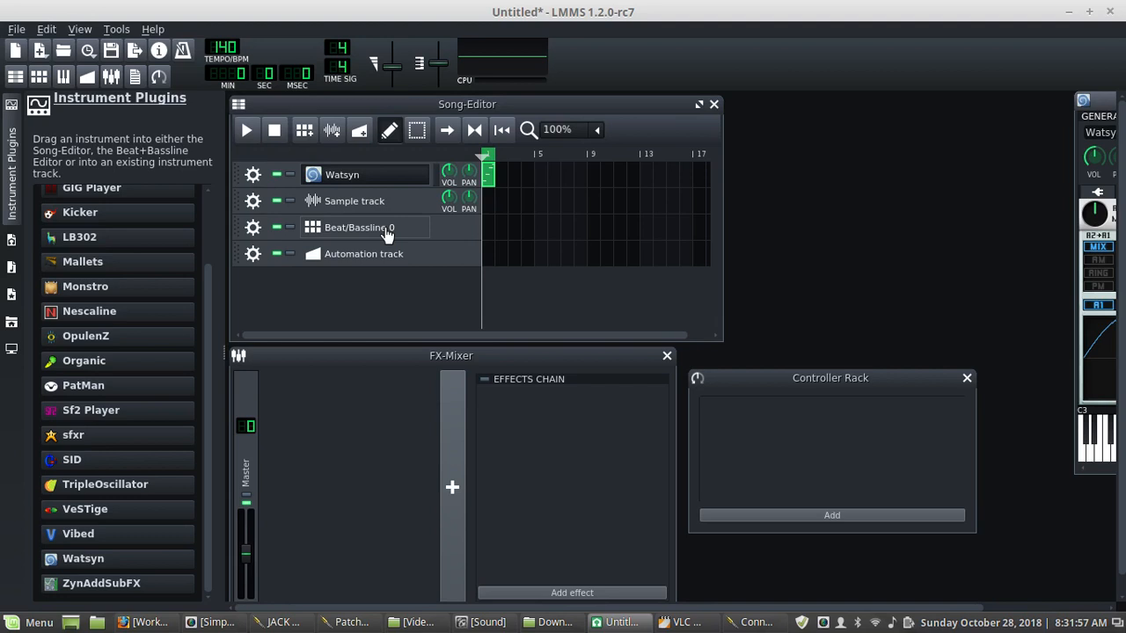
left_click_drag(1106, 108, 817, 128)
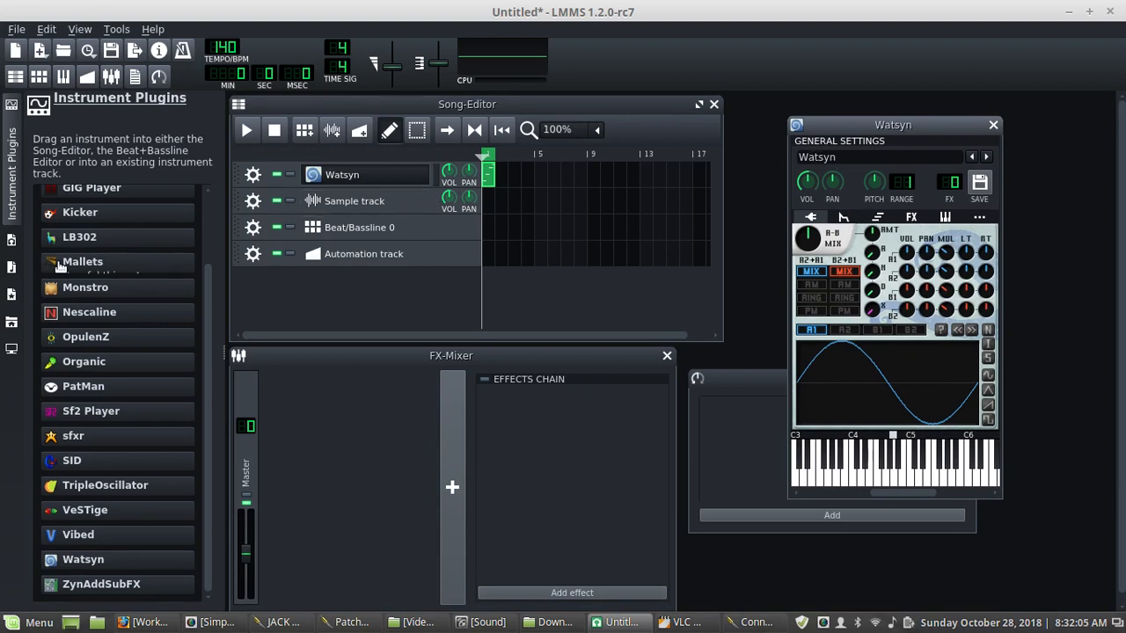
- Remove the Sample track, Beat/Bassline 0 and Automation track, leaving only the Watsyn track
left_click(250, 202)
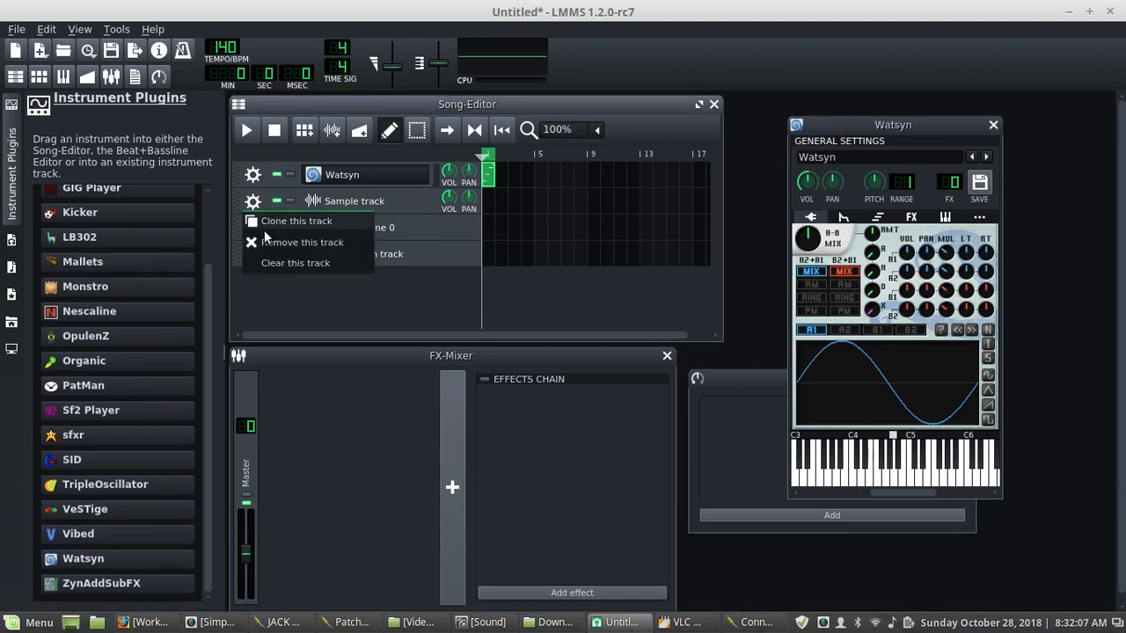
left_click(269, 243)
left_click(253, 203)
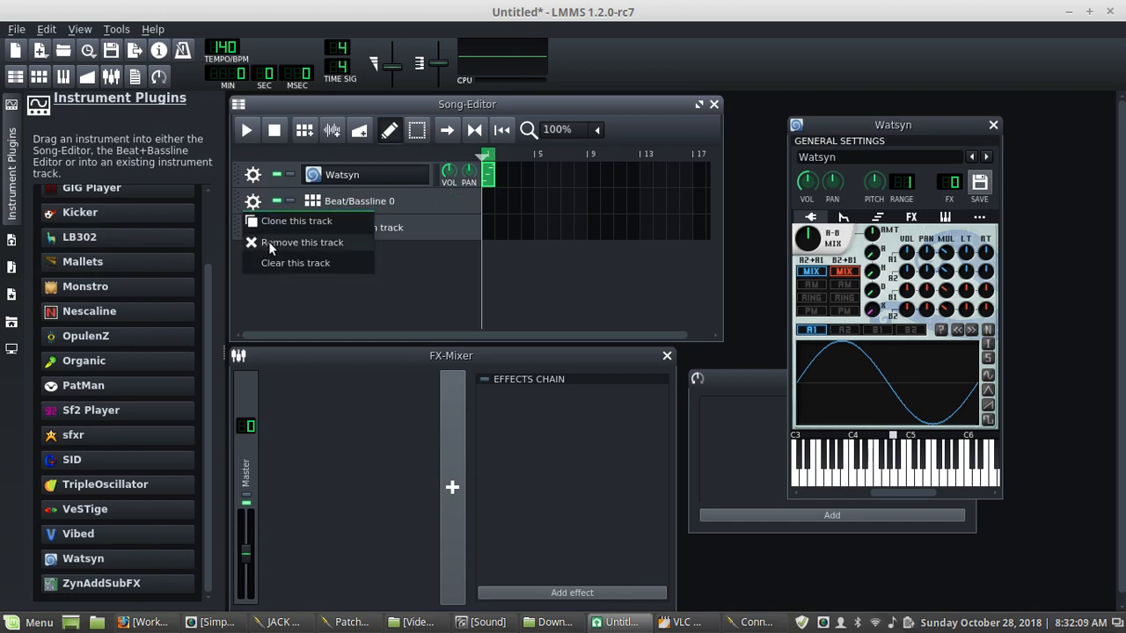
left_click(269, 242)
left_click(252, 203)
left_click(269, 244)
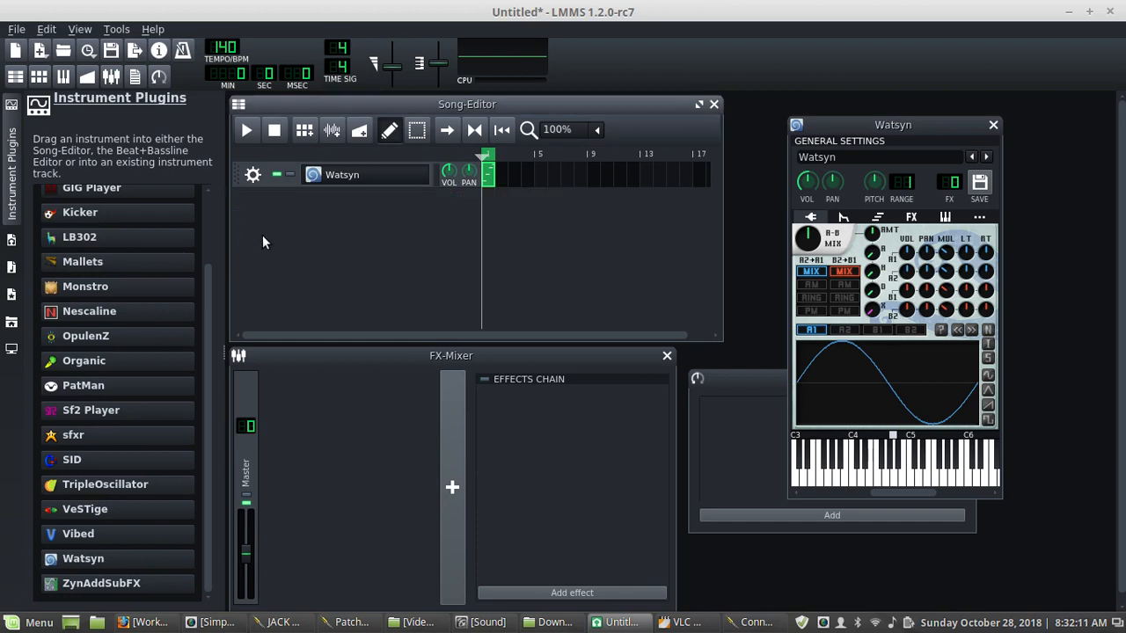
- Assign the Watsyn track to a new FX channel
left_click(14, 176)
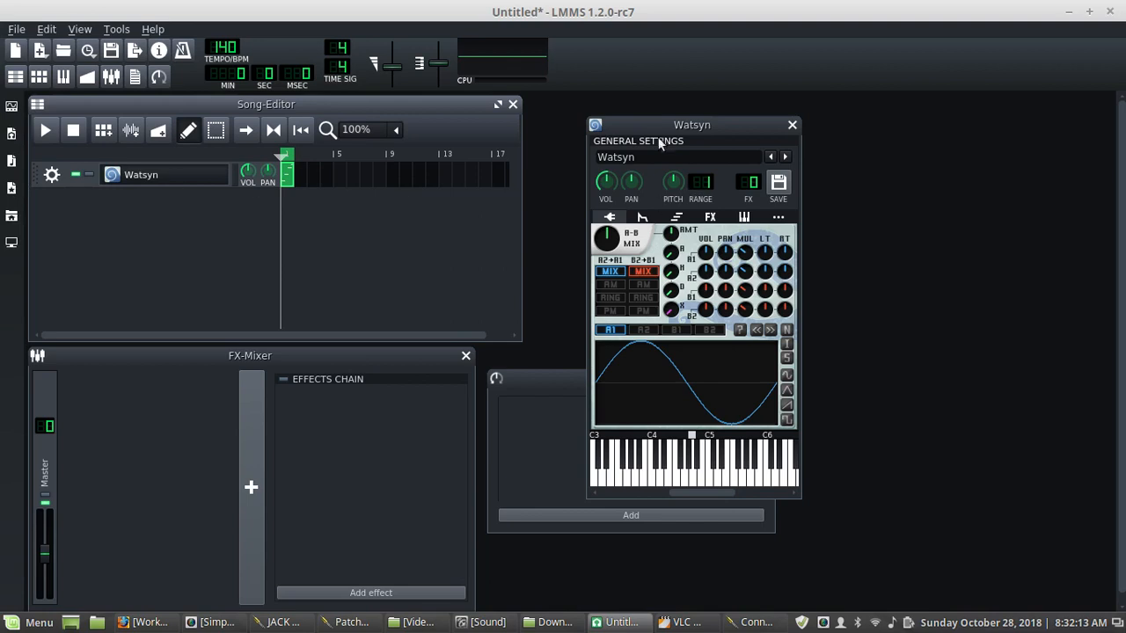
left_click_drag(666, 123, 882, 149)
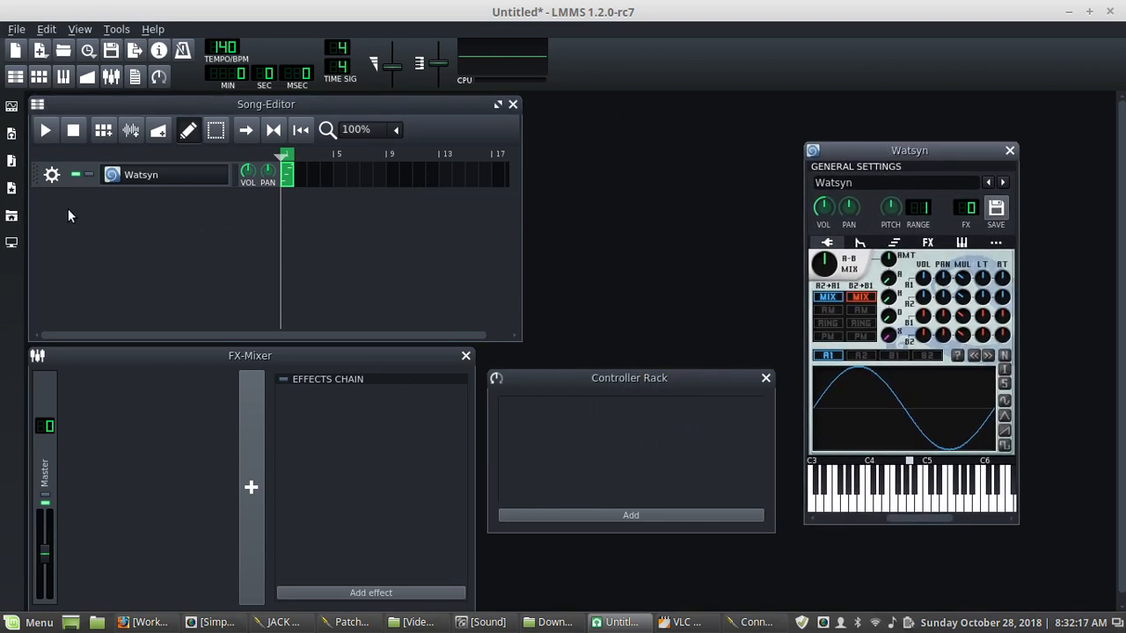
left_click(52, 174)
mouse_move(79, 256)
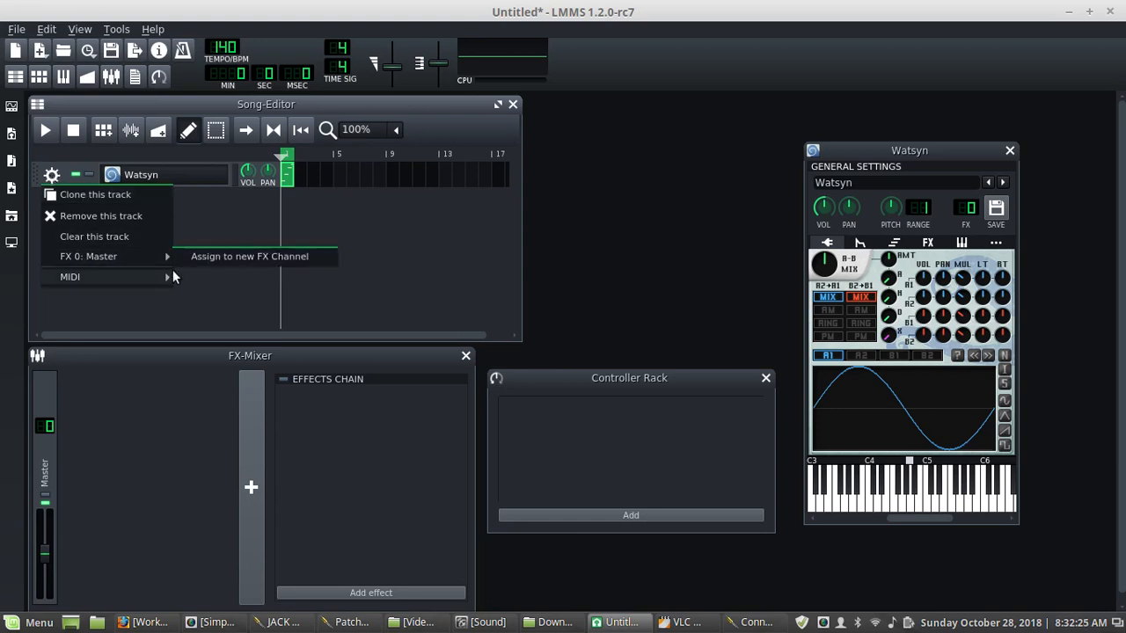
mouse_move(141, 276)
mouse_move(158, 257)
left_click(208, 257)
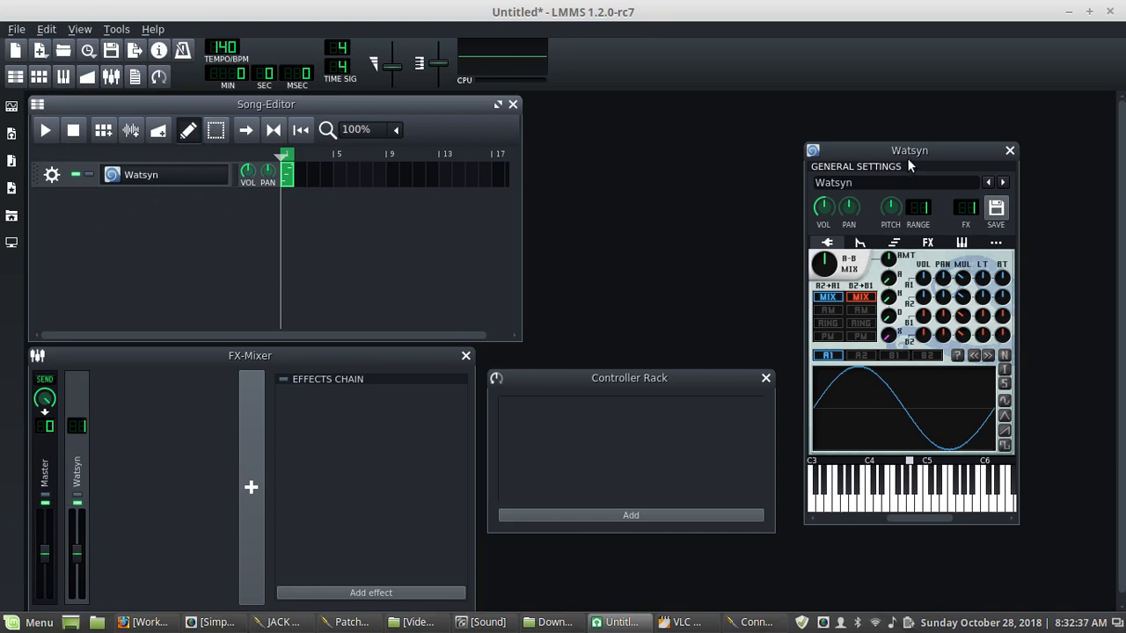
- Rearrange the Watsyn instrument window and the Controller Rack so both fit beside the song editor
left_click_drag(907, 151, 906, 122)
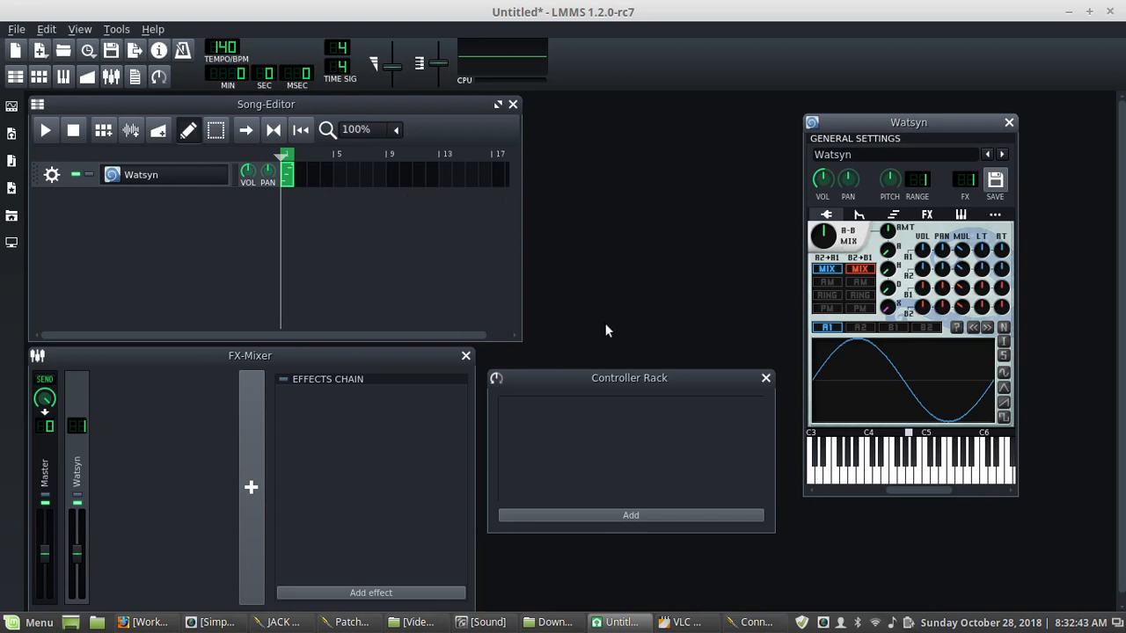
left_click_drag(616, 380, 637, 496)
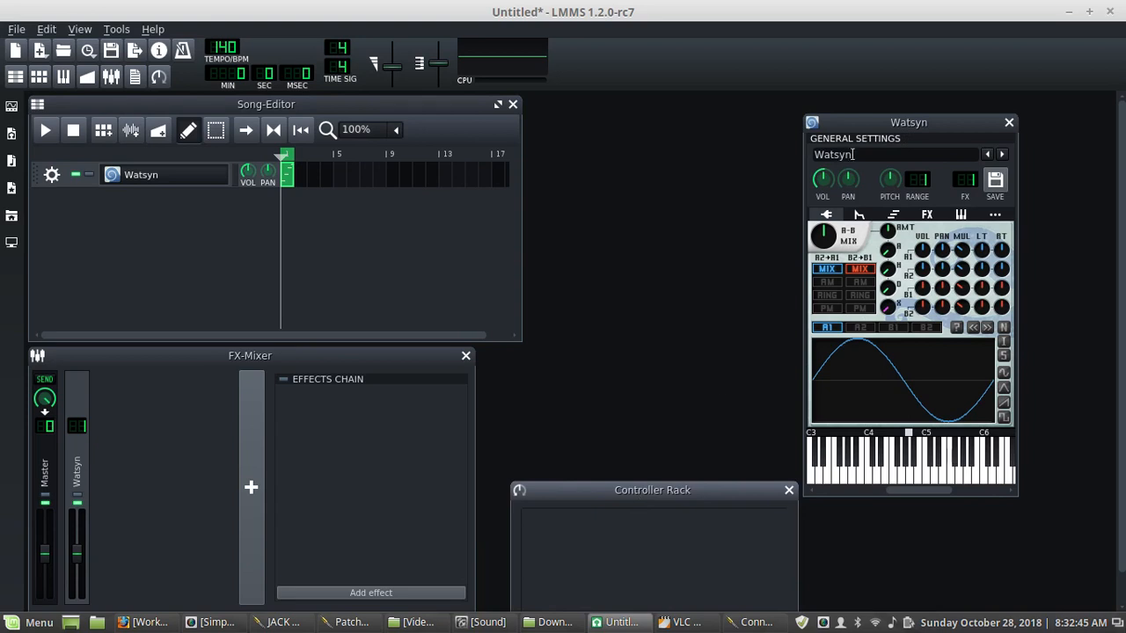
left_click_drag(899, 122, 674, 97)
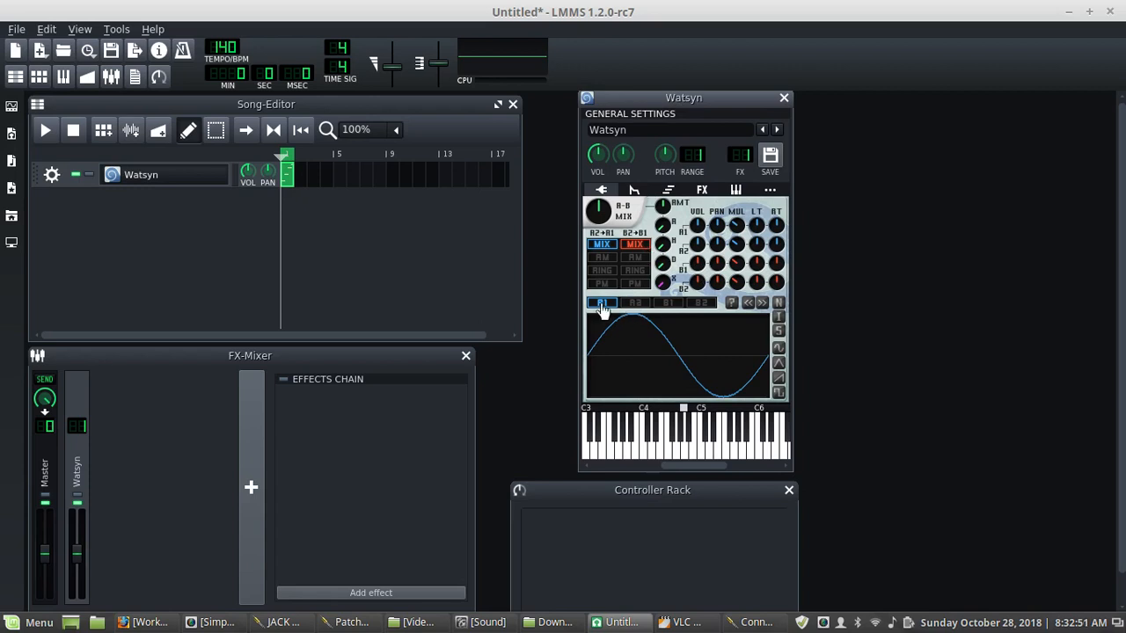
- Switch through the A1, A2, B1 and B2 oscillator waveform displays of Watsyn
left_click(636, 305)
left_click(670, 303)
left_click(704, 303)
left_click(599, 306)
left_click(636, 304)
left_click(673, 304)
left_click(702, 304)
mouse_move(673, 455)
left_mouse_down()
mouse_move(702, 447)
mouse_move(639, 452)
left_mouse_up()
- Open the Watsyn pattern in the piano roll and delete its four existing notes
double_click(287, 178)
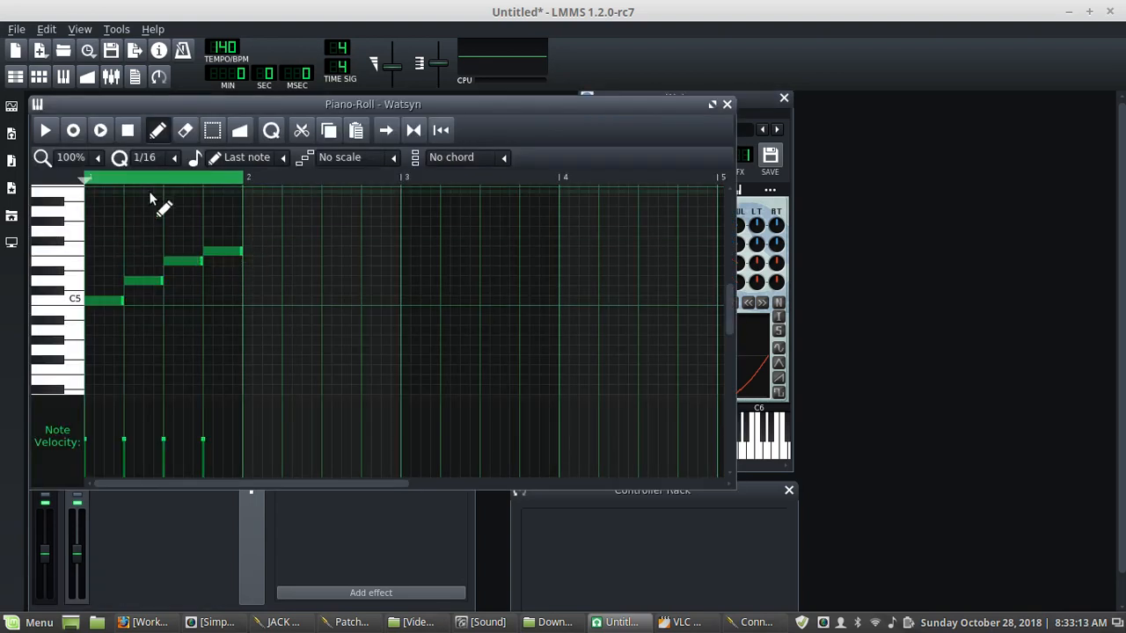
right_click(106, 300)
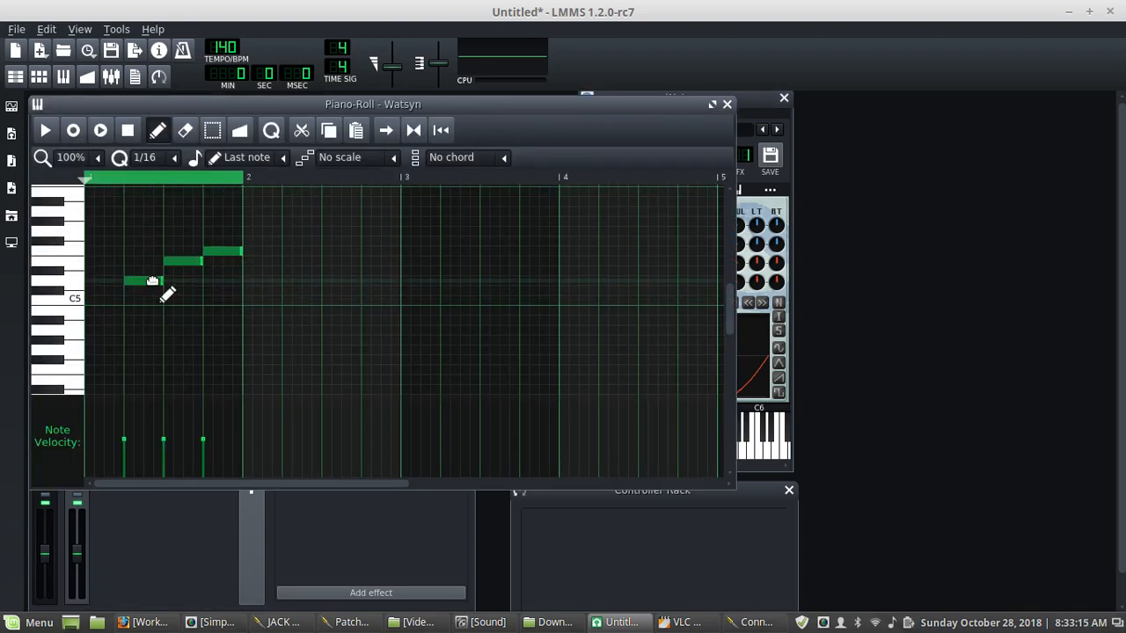
right_click(151, 281)
right_click(170, 261)
right_click(213, 252)
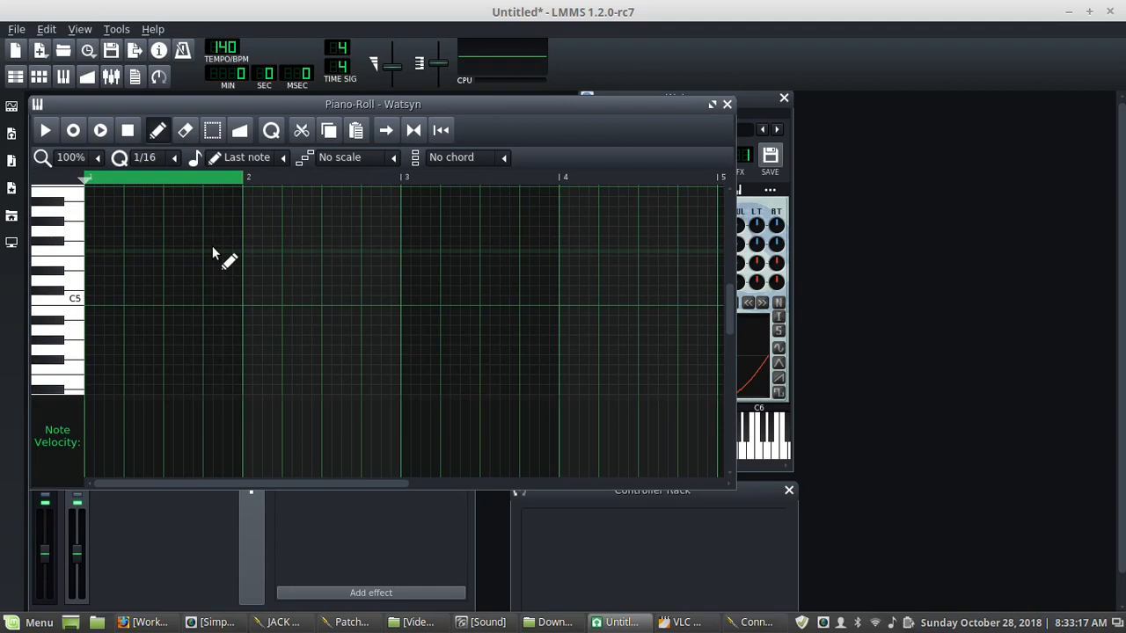
- Draw twelve sixteenth notes across bars 1 to 3, alternating C5 with progressively higher notes
left_click(91, 304)
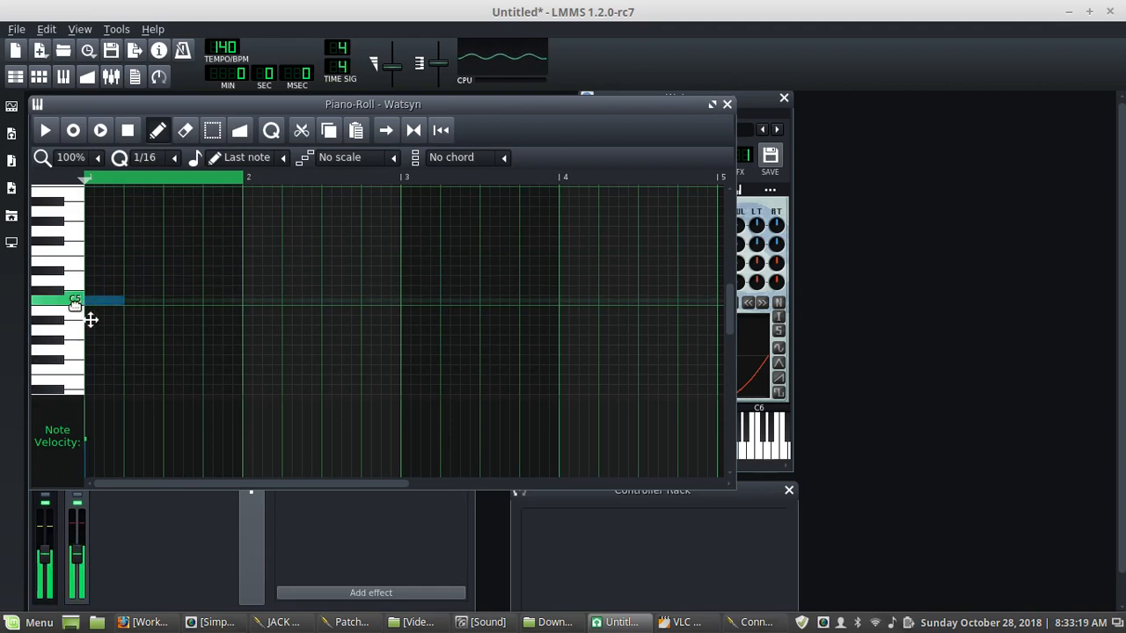
left_click(132, 262)
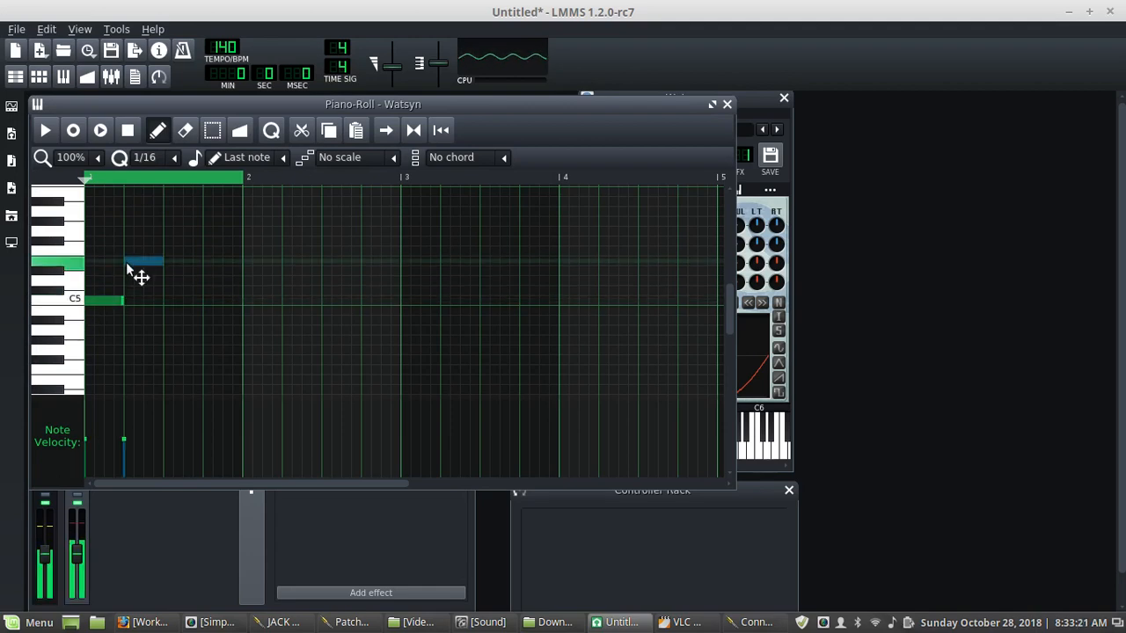
left_click(169, 303)
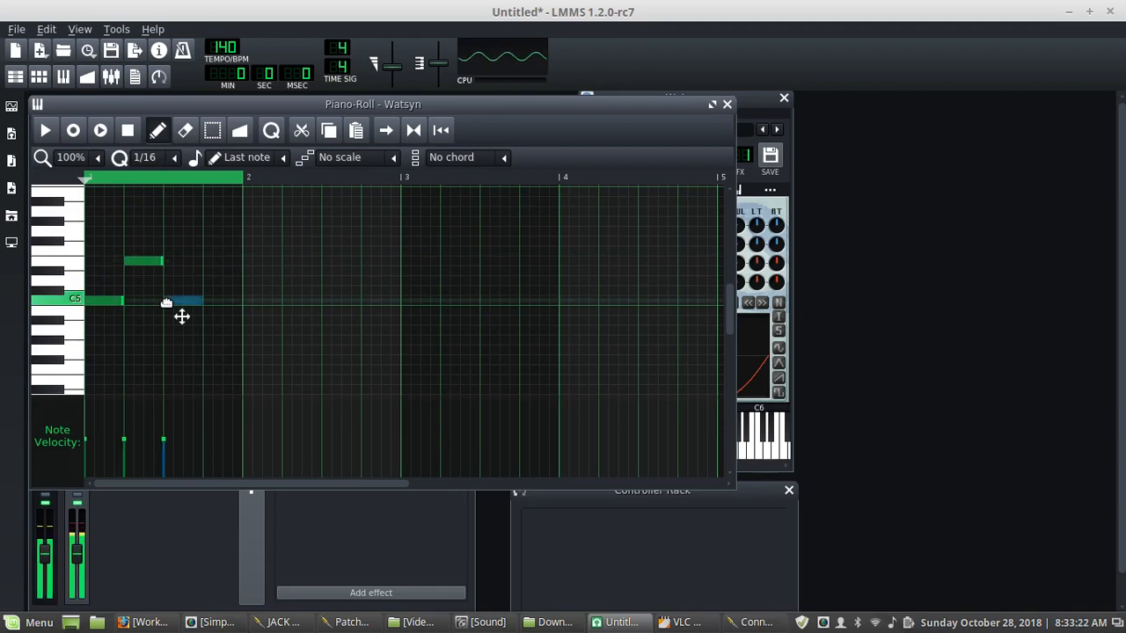
left_click(211, 261)
left_click(250, 302)
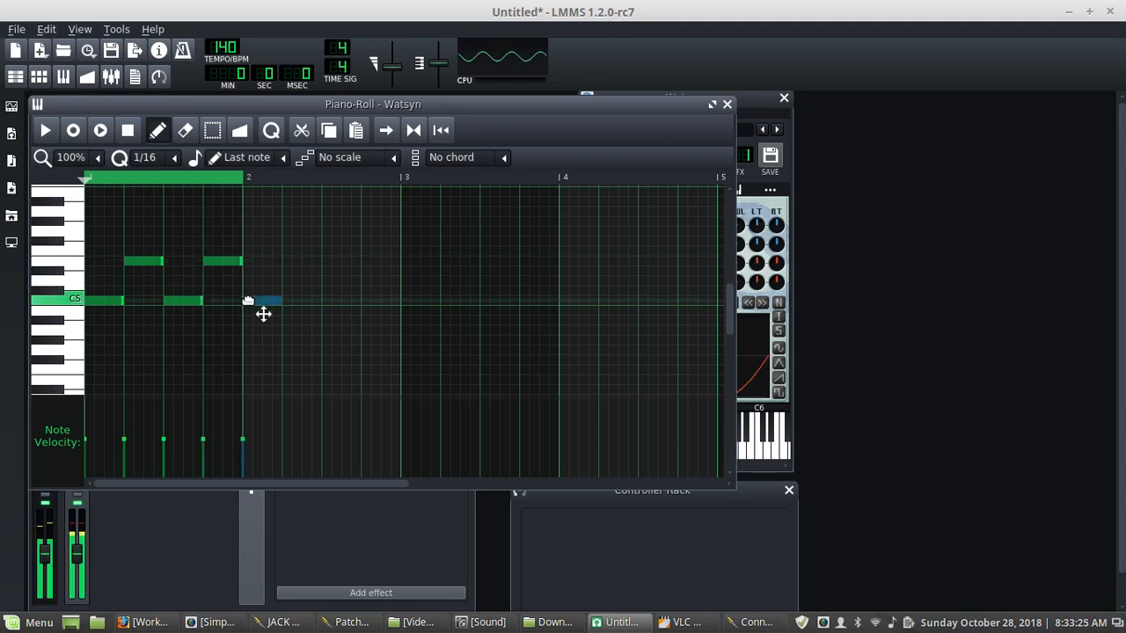
left_click(294, 242)
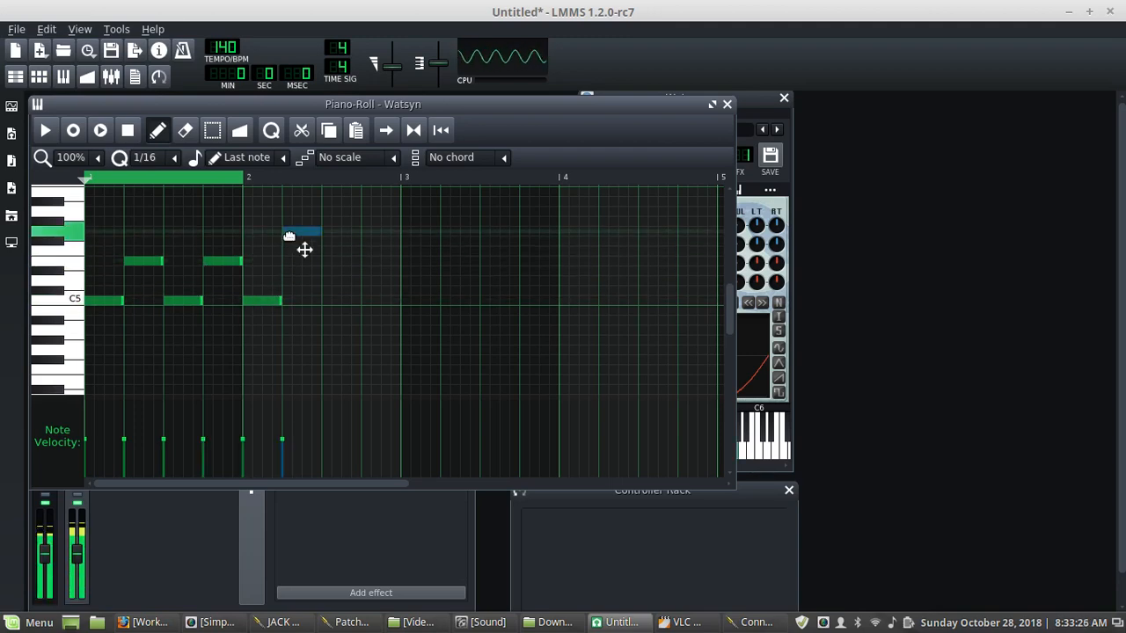
left_click(326, 302)
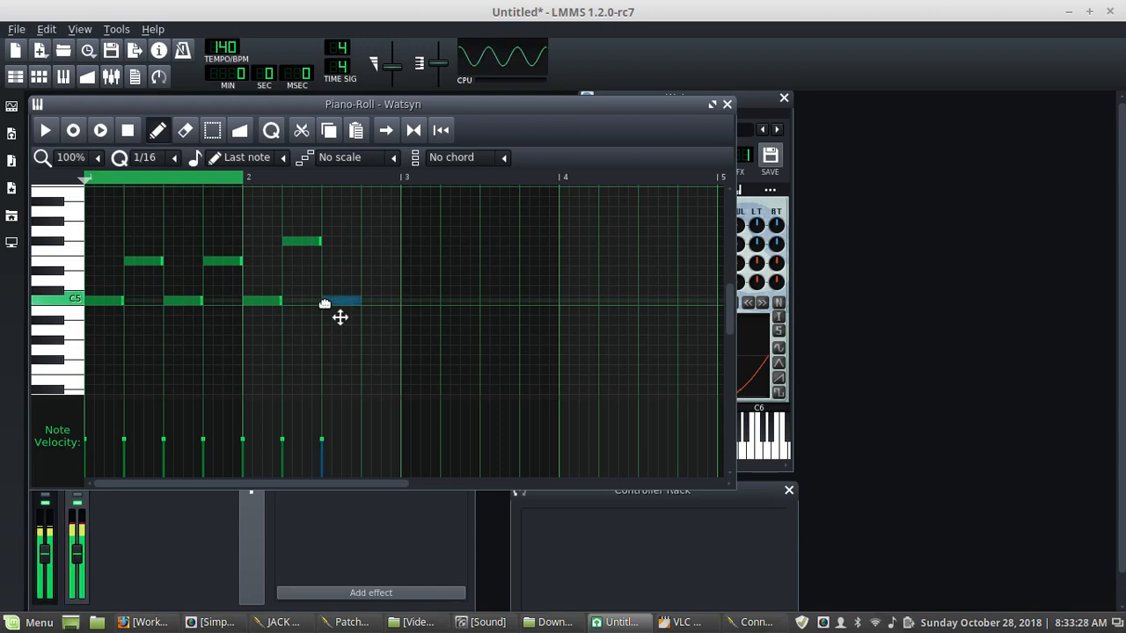
left_click(366, 242)
left_click(406, 302)
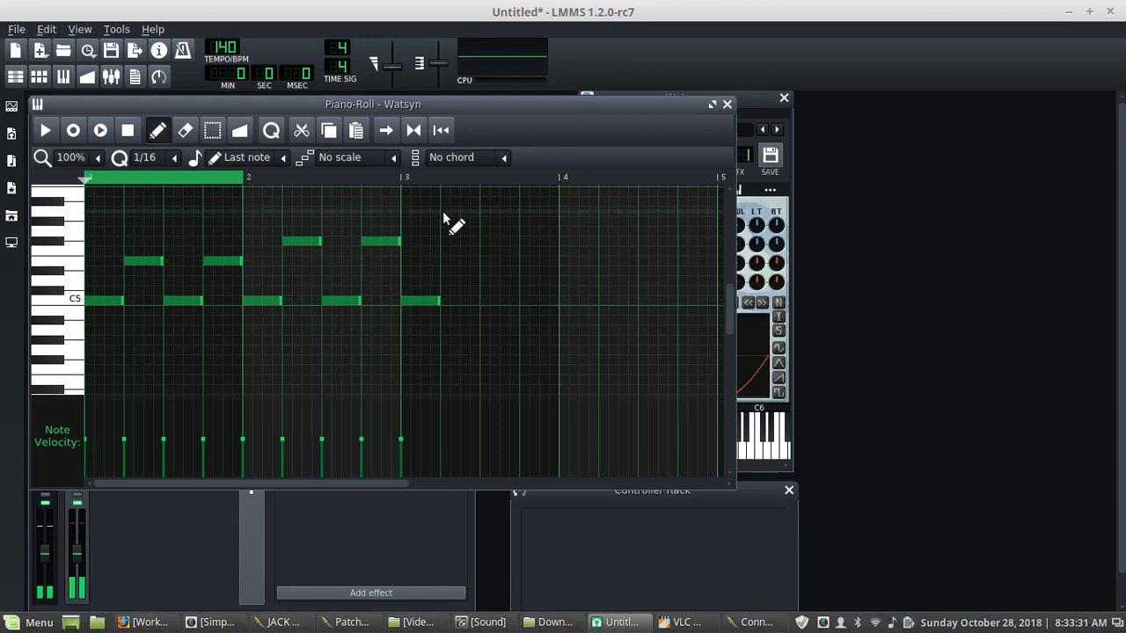
left_click(445, 212)
left_click(486, 301)
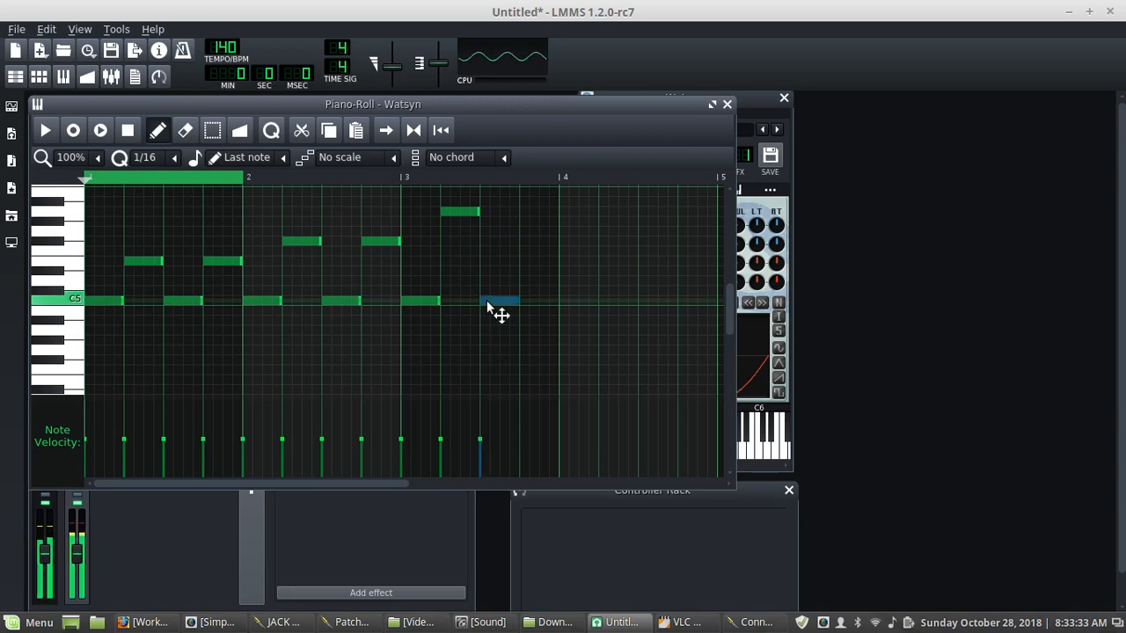
left_click(524, 212)
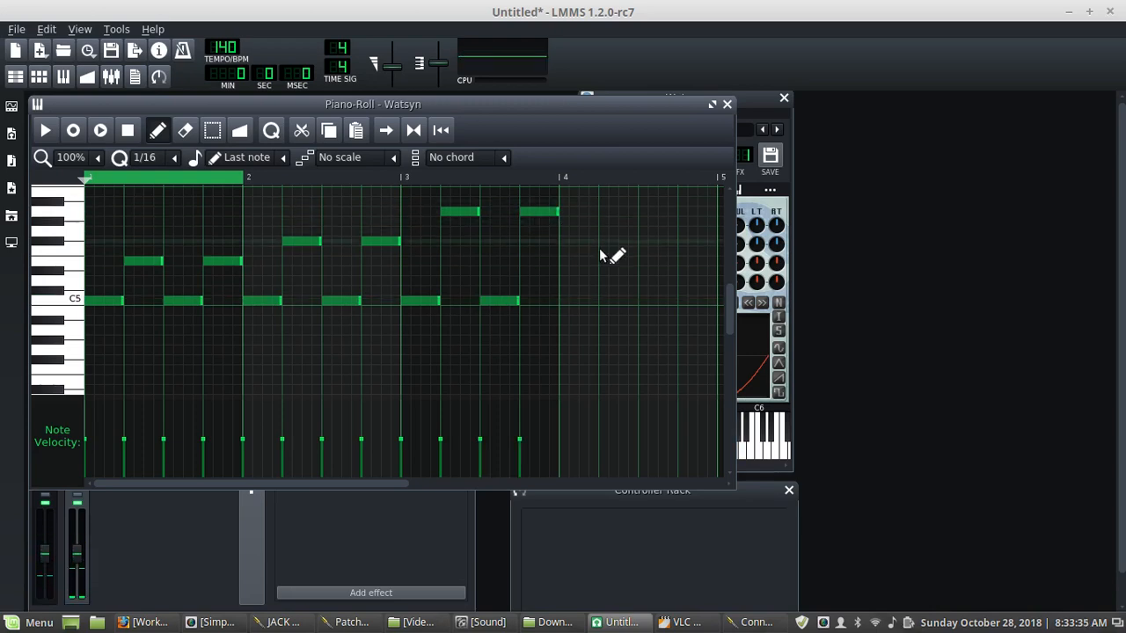
- Add four sixteenth notes in bar 4, descending from C6 back down to C5
scroll(603, 257, "up", 2)
left_click(565, 222)
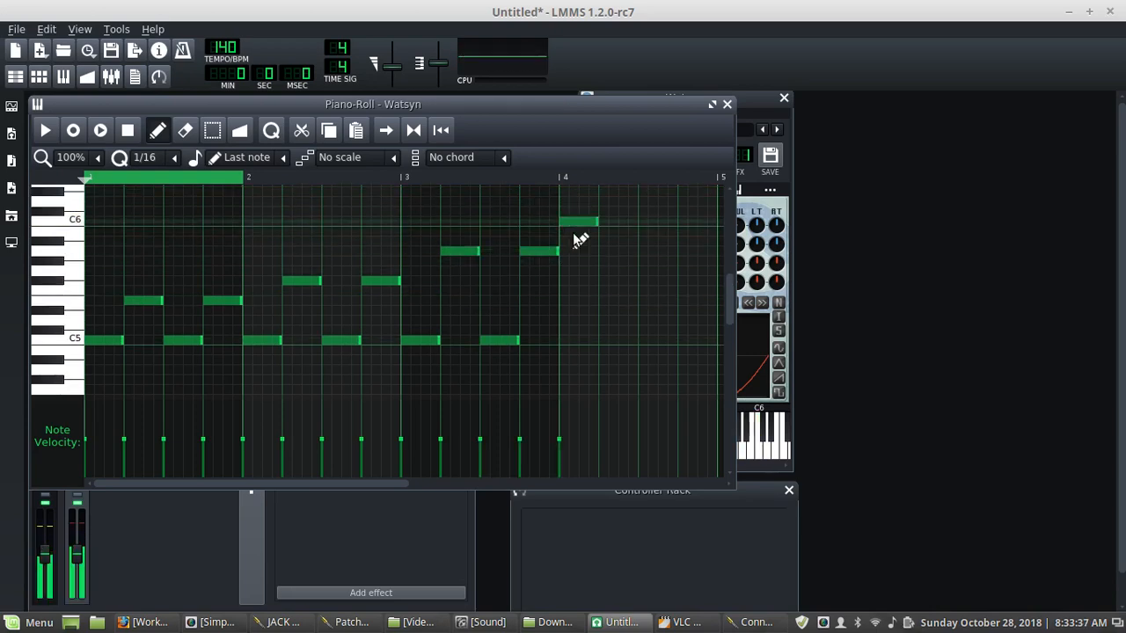
left_click(603, 261)
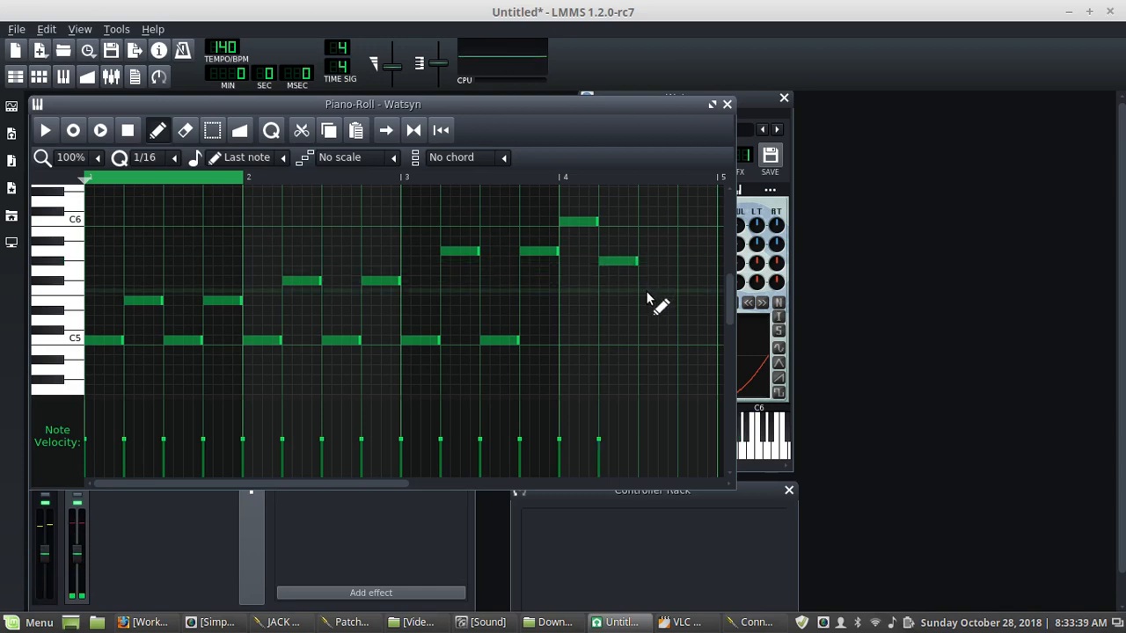
left_click(647, 300)
left_click(686, 340)
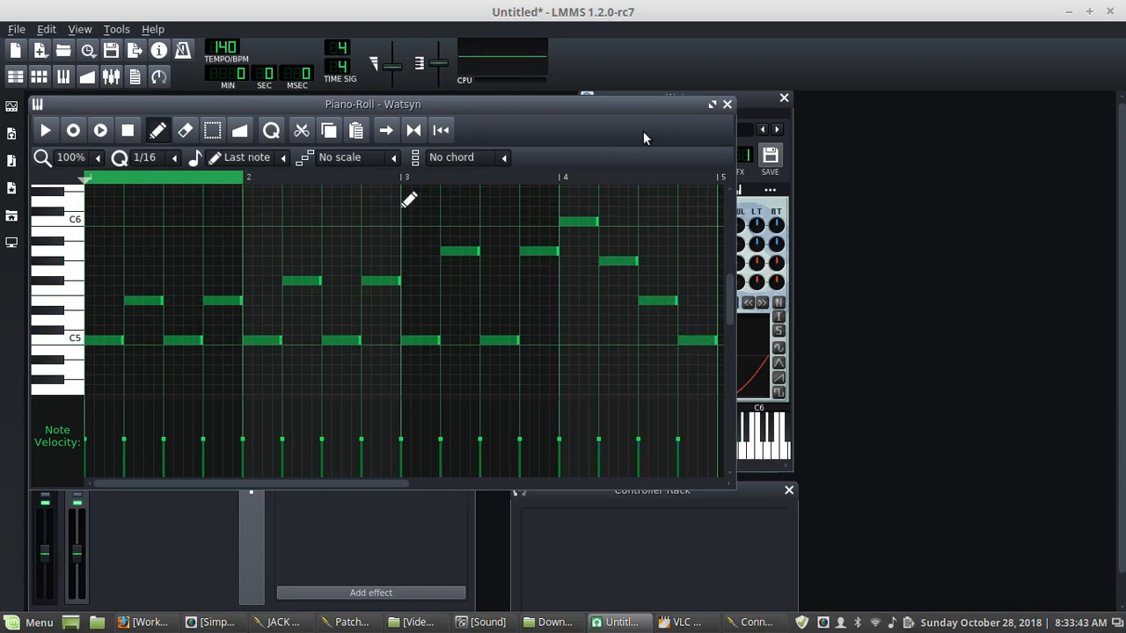
- Close the piano roll and play the song to listen to the new pattern
left_click(62, 77)
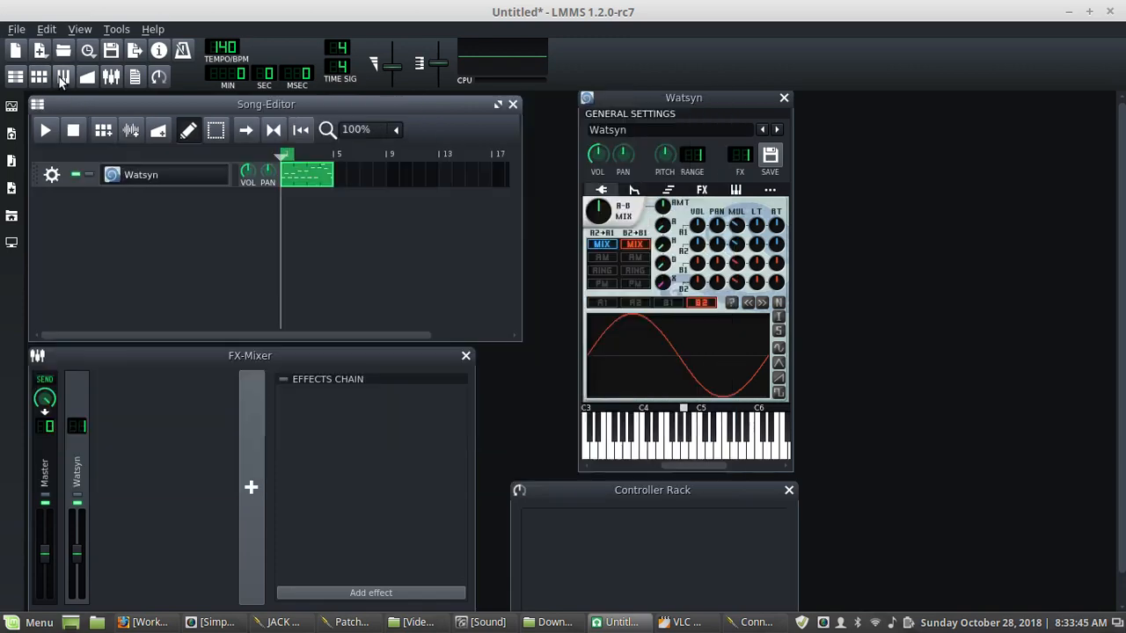
left_click(48, 128)
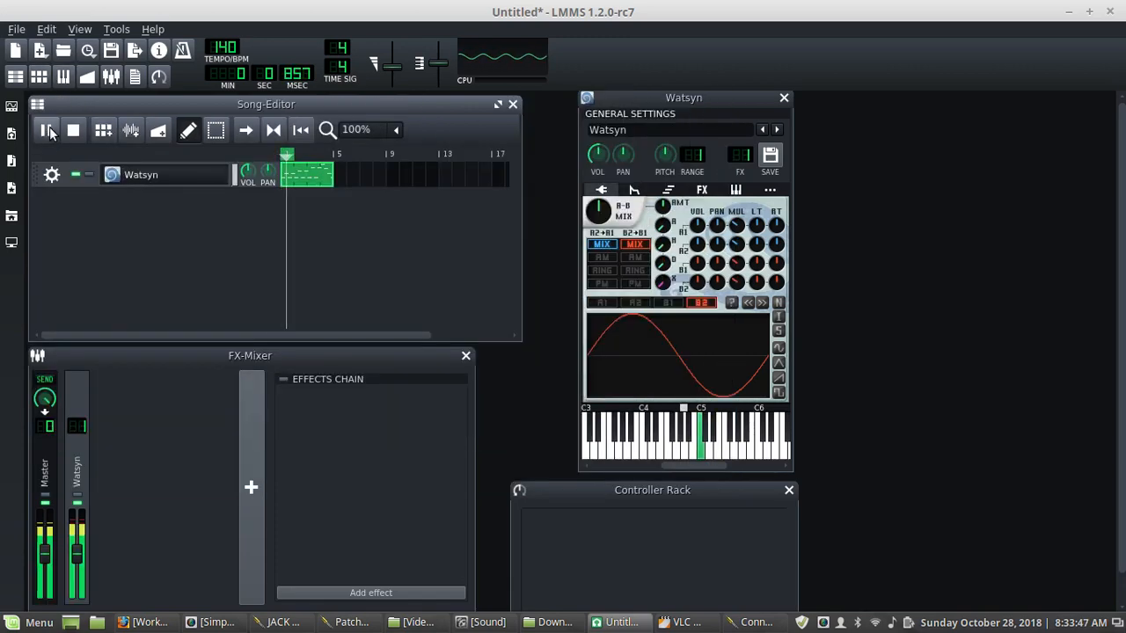
left_click(75, 131)
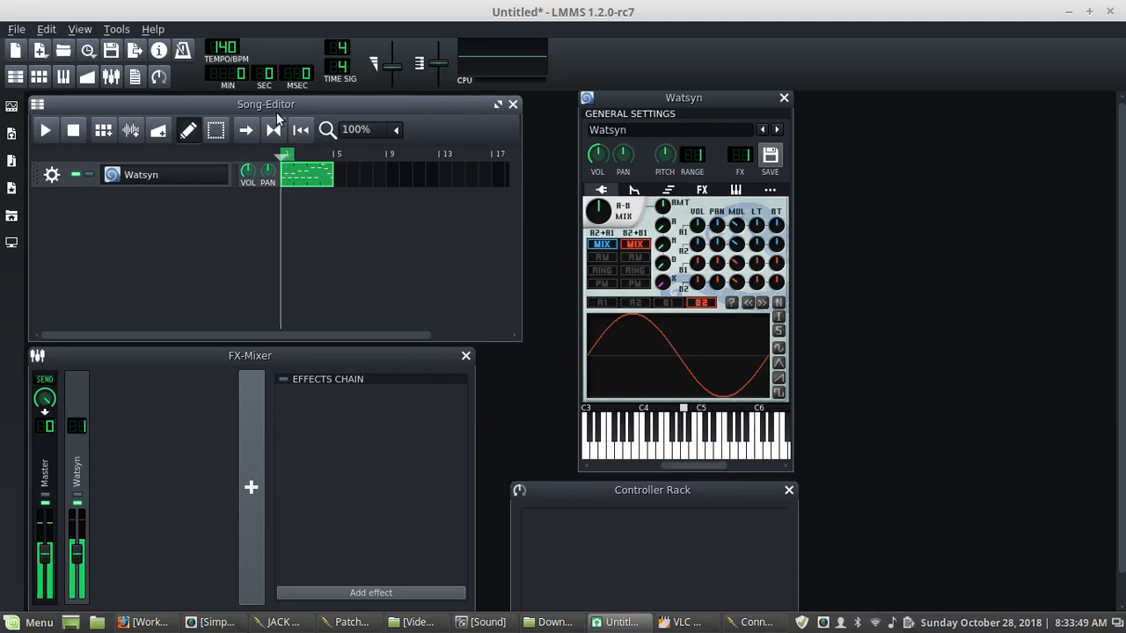
right_click(329, 153)
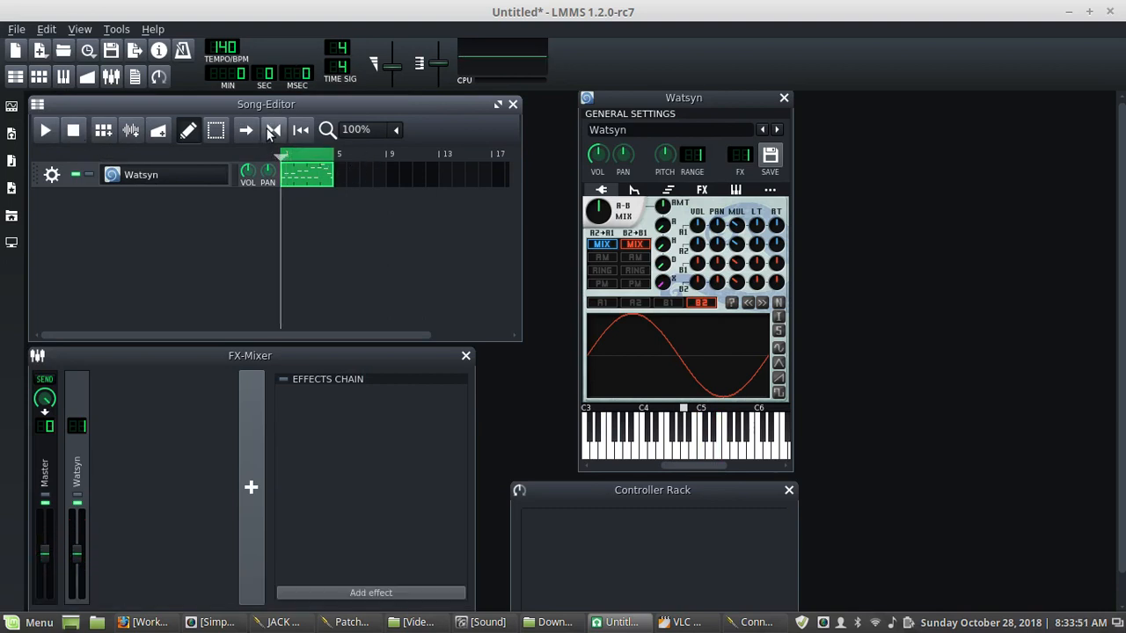
left_click(46, 131)
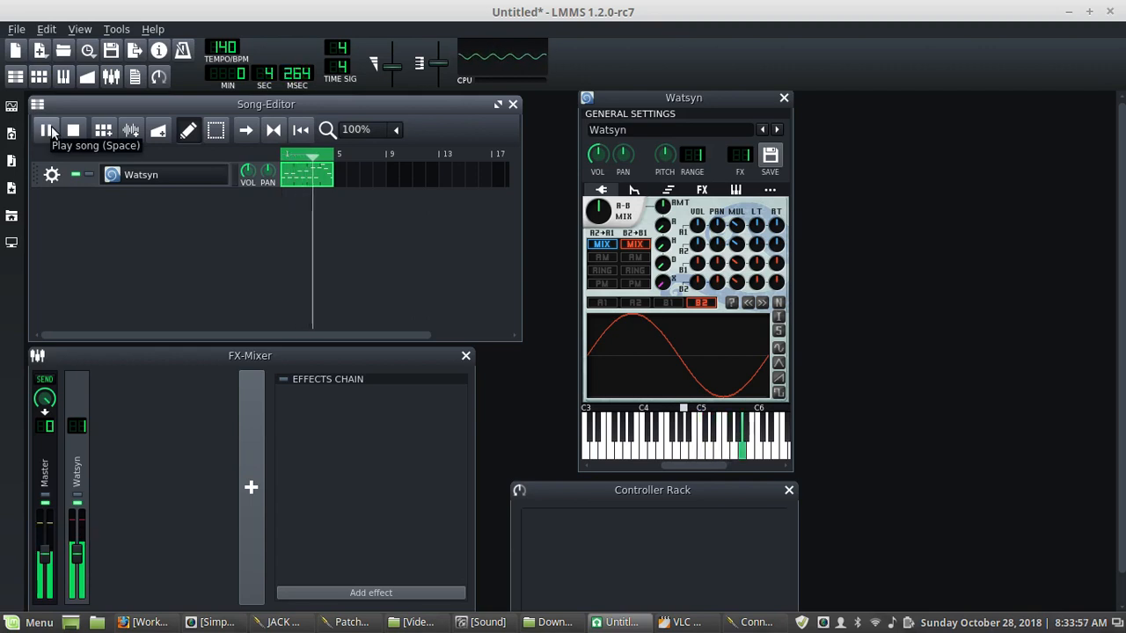
left_click(73, 131)
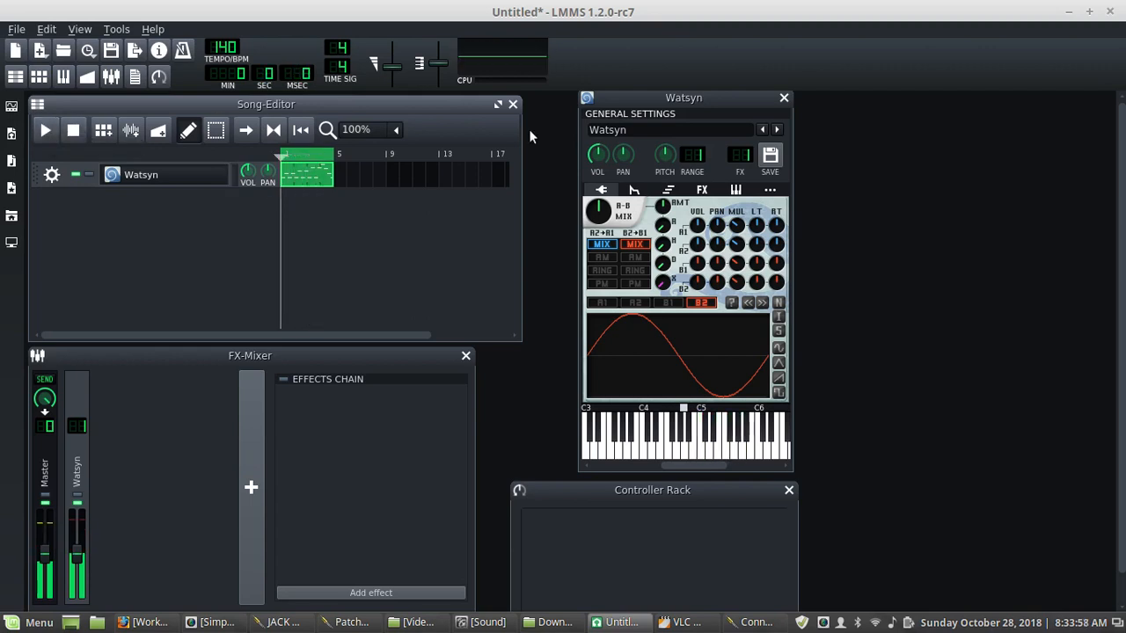
- Open the Watsyn envelope and filter page and briefly bring up the JACK connections window before minimising it
left_click(631, 190)
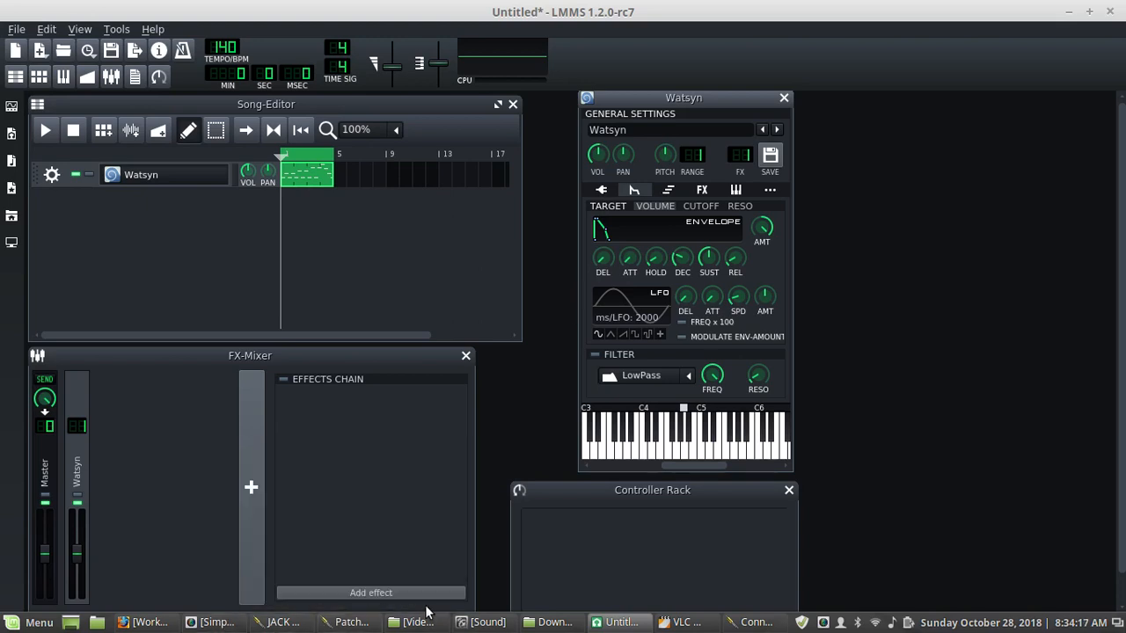
left_click(754, 622)
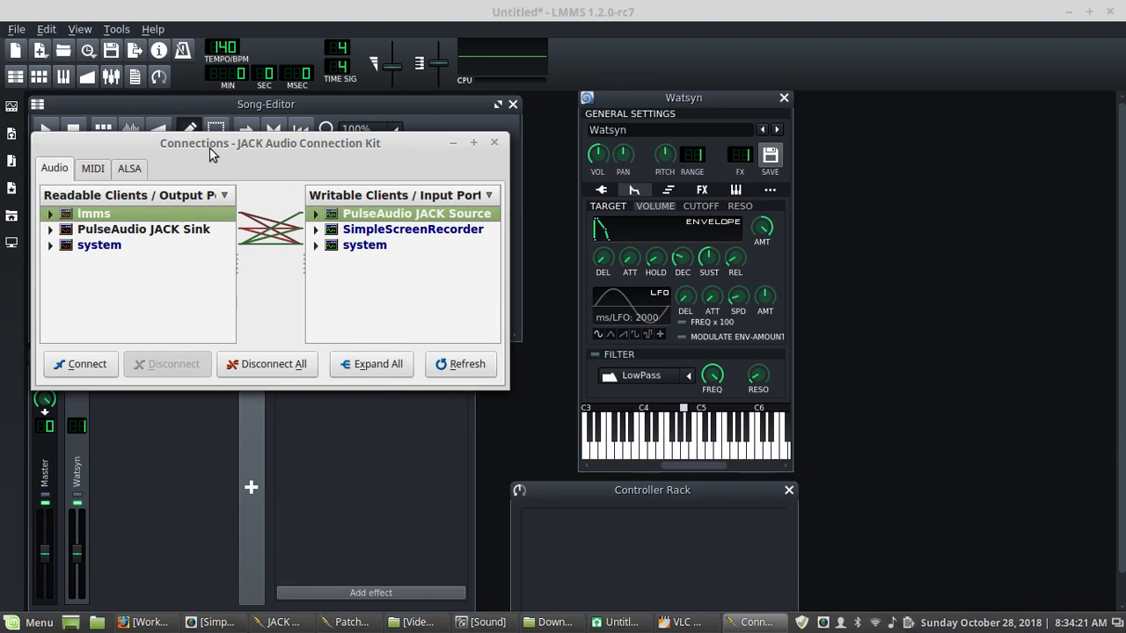
left_click(452, 143)
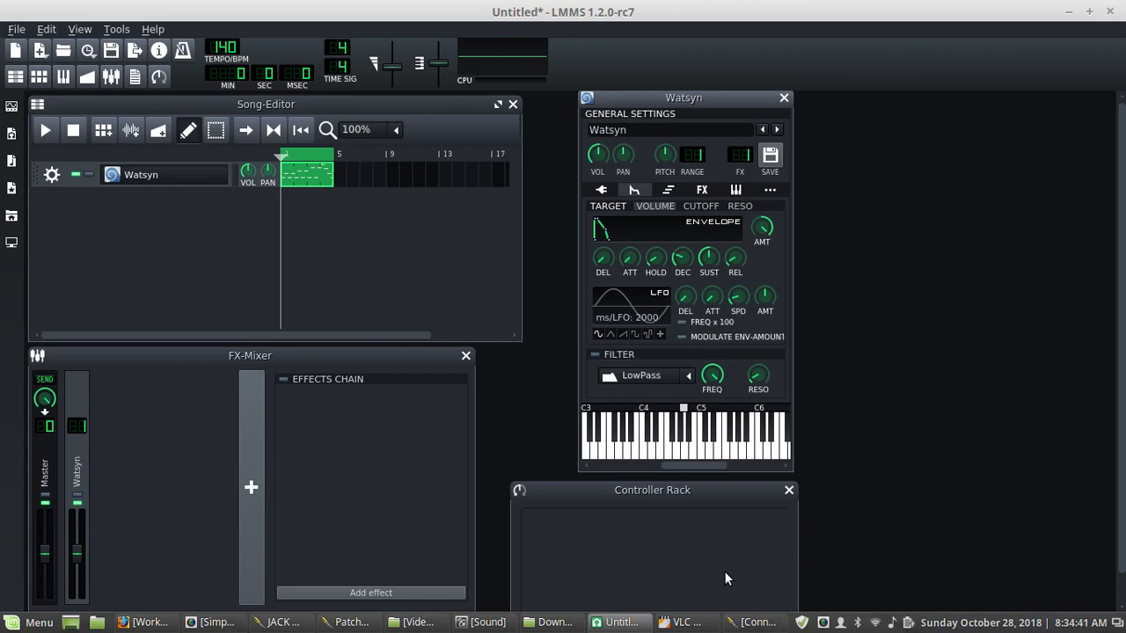
- Return to the oscillator page, set oscillator B1 to a sawtooth wave and turn up the A-B mix
left_click(597, 193)
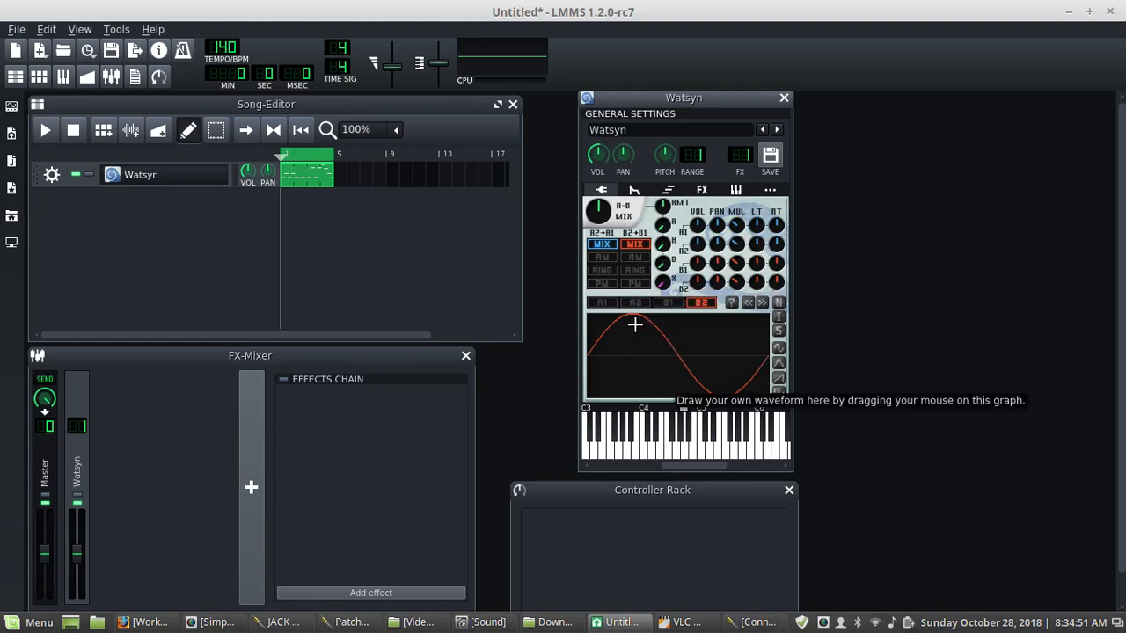
left_click(608, 304)
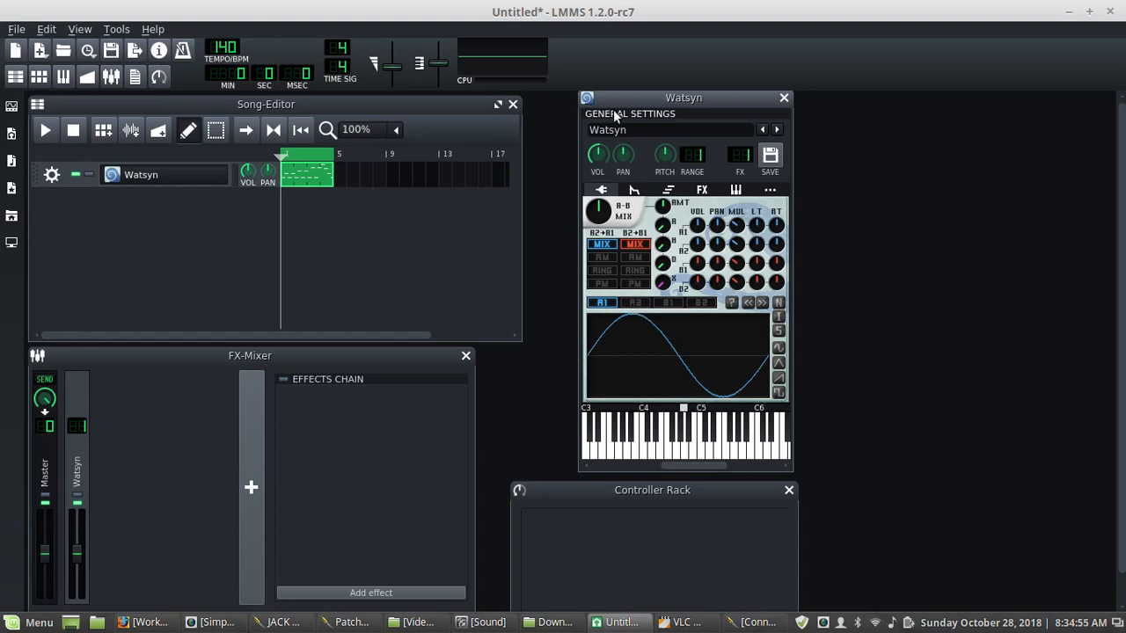
left_click_drag(667, 99, 647, 104)
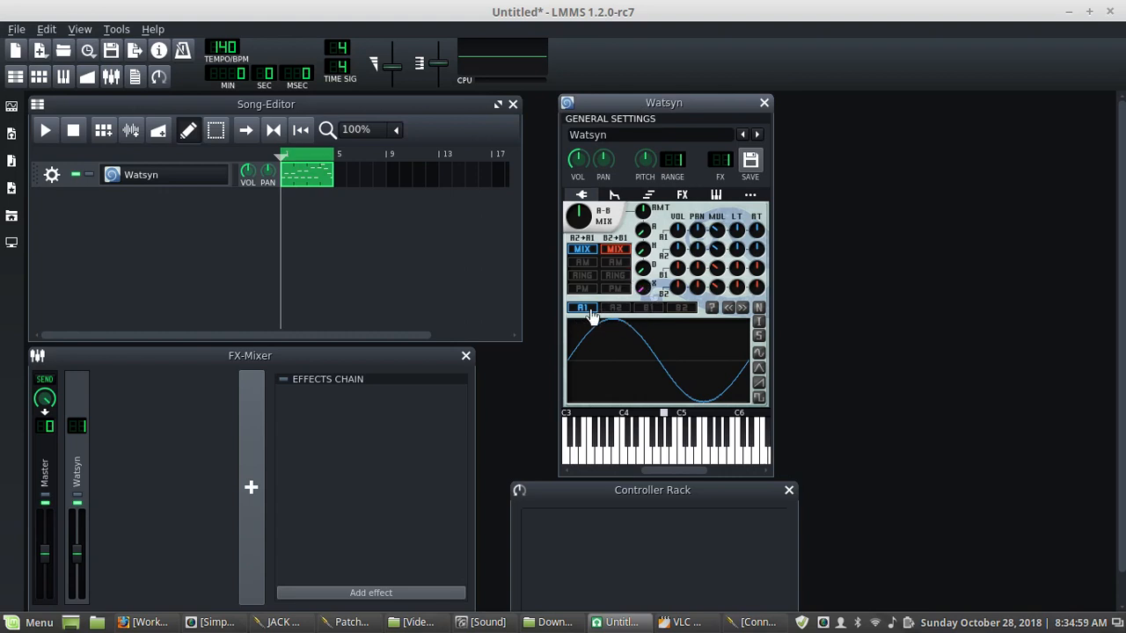
left_click(645, 312)
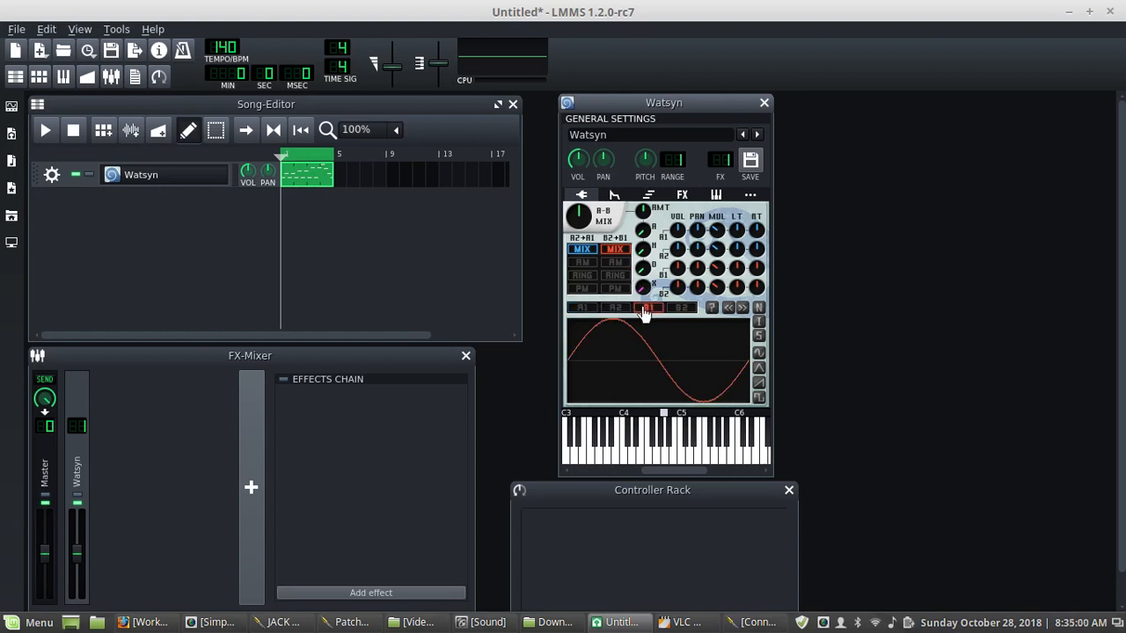
left_click(760, 388)
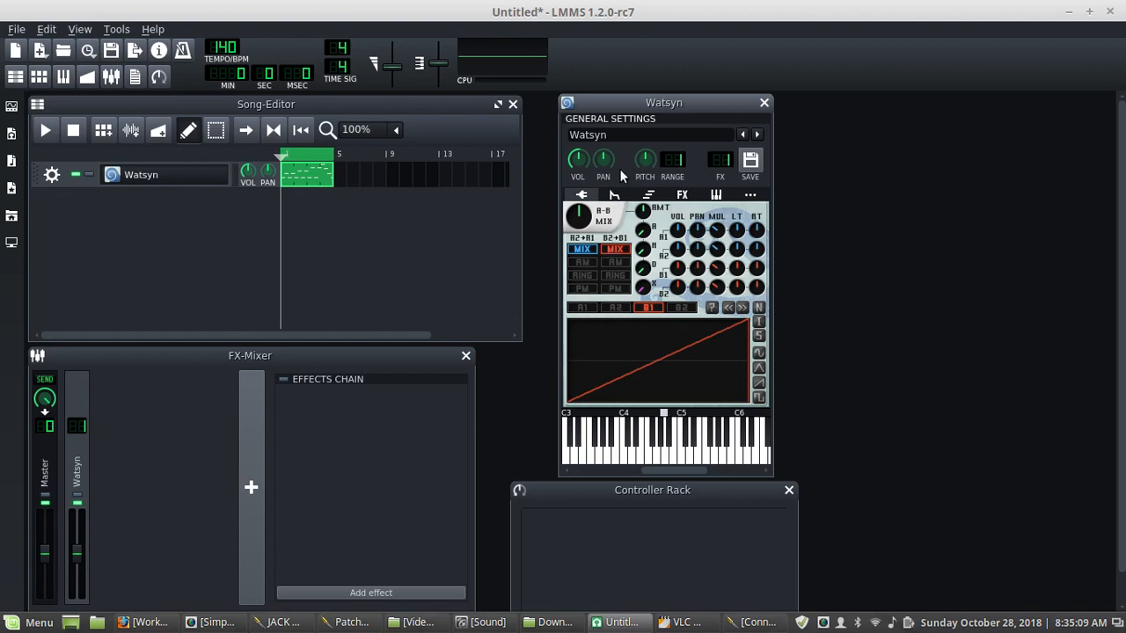
left_click_drag(581, 215, 581, 237)
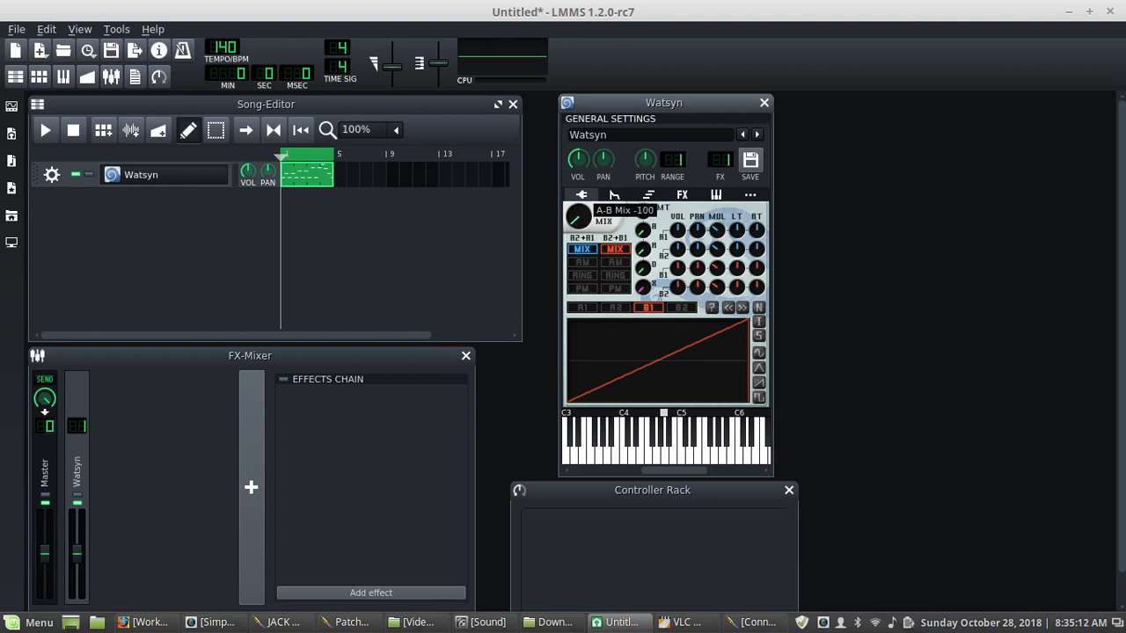
left_click(663, 458)
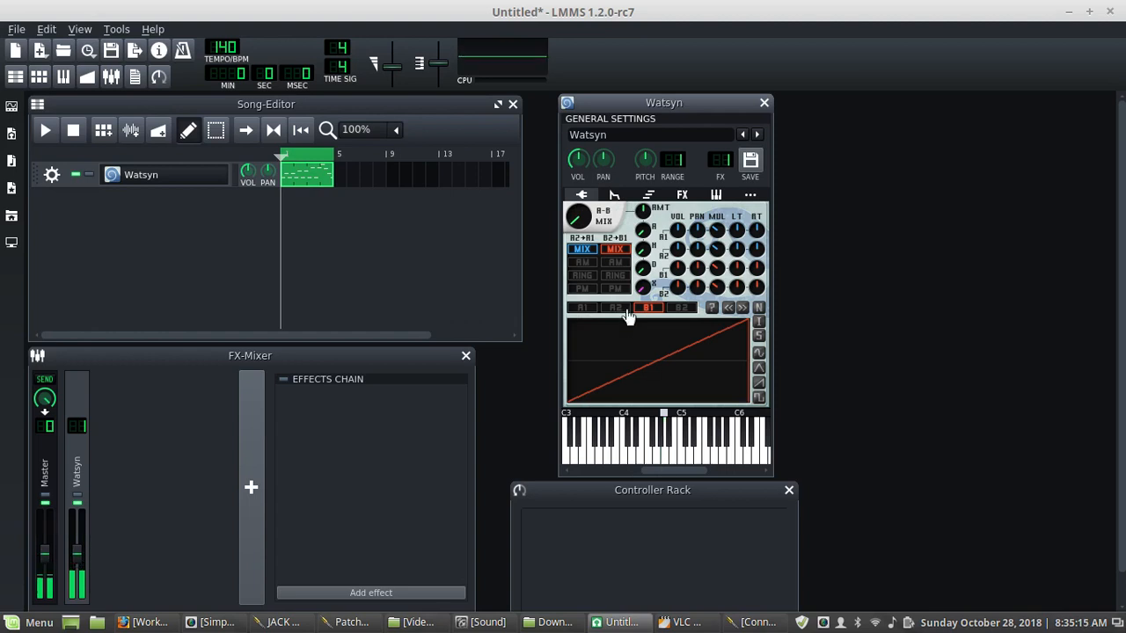
- Select oscillator A1 and adjust the A-B mix knob repeatedly while playing notes to audition the blend
left_click(584, 310)
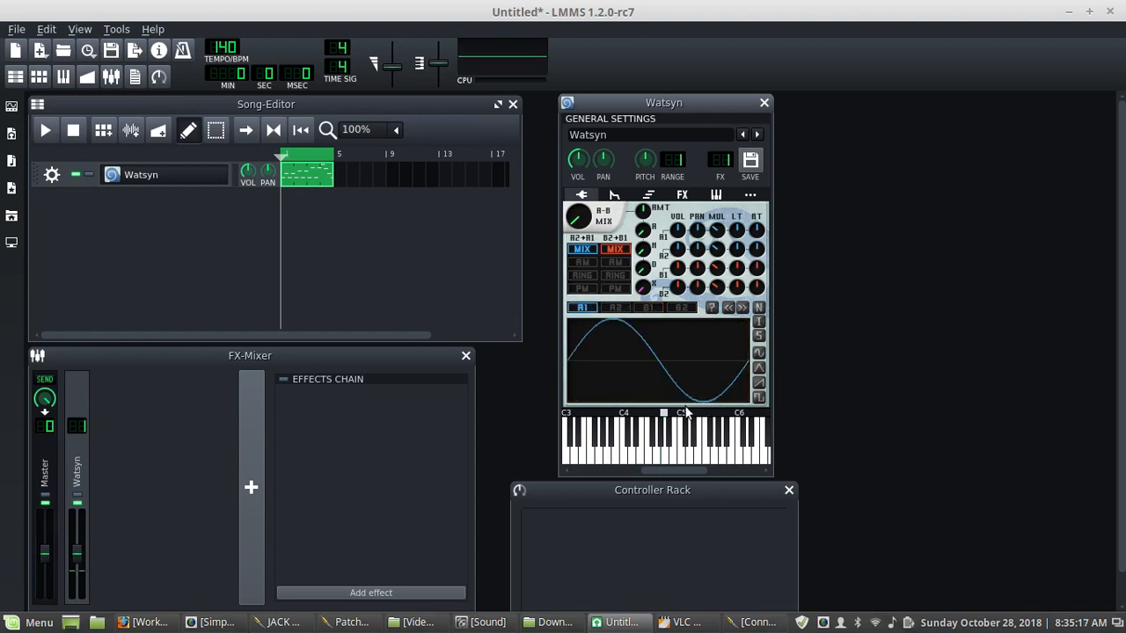
left_click(585, 225)
left_click(675, 464)
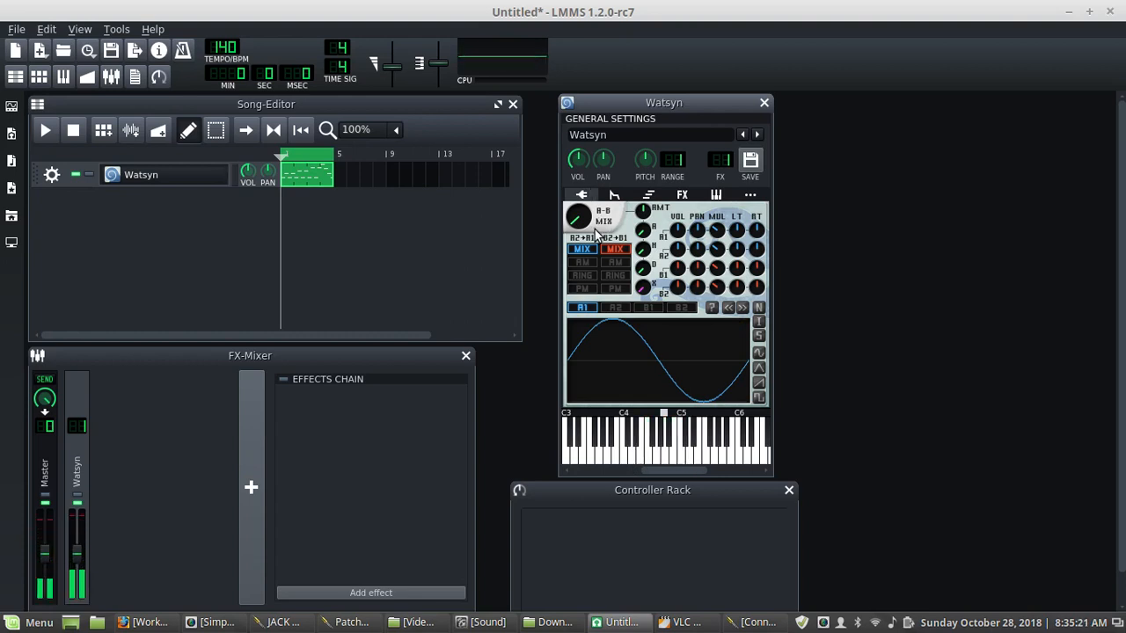
left_click_drag(585, 225, 585, 193)
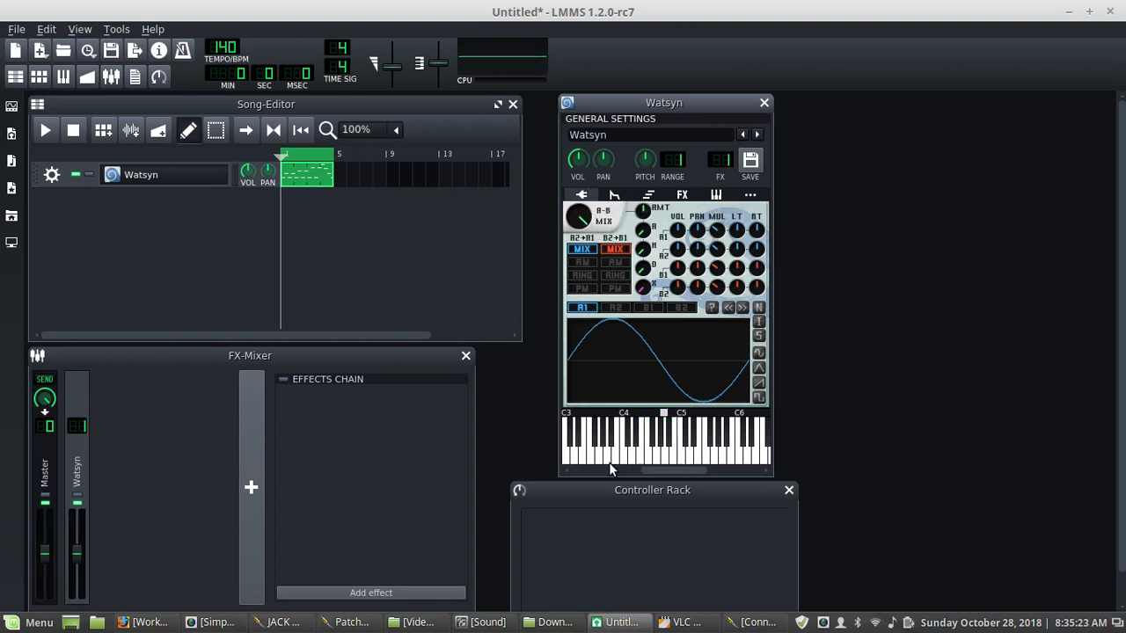
mouse_move(620, 454)
left_mouse_down()
mouse_move(699, 460)
mouse_move(666, 458)
left_mouse_up()
left_click_drag(580, 216, 581, 234)
mouse_move(621, 456)
left_mouse_down()
mouse_move(711, 457)
mouse_move(614, 466)
left_mouse_up()
left_click_drag(580, 220, 581, 251)
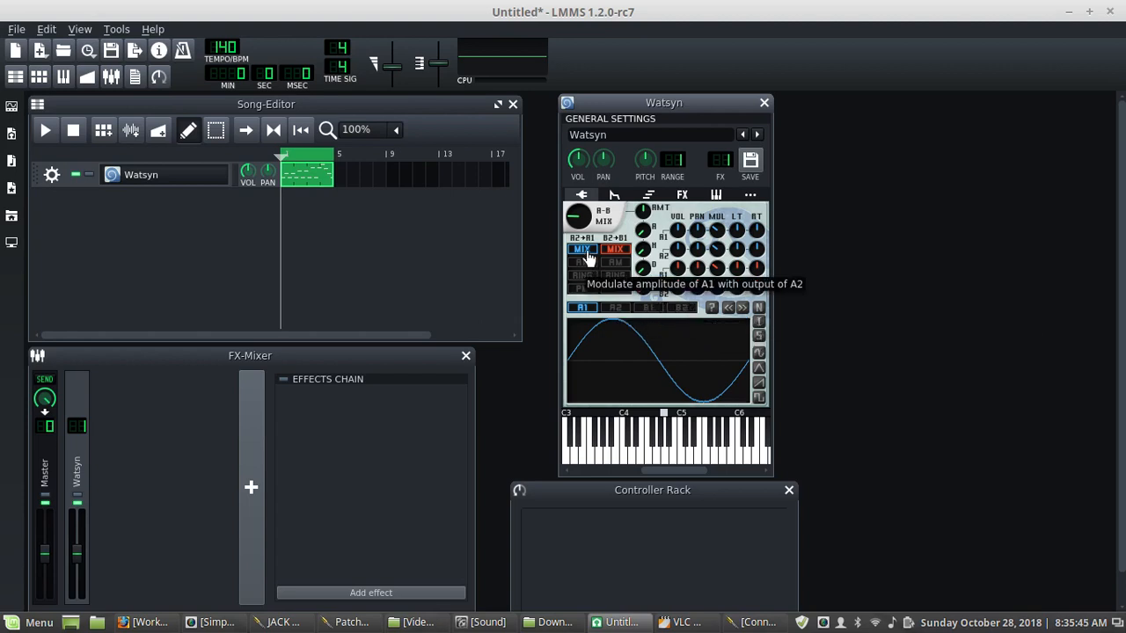
left_click_drag(592, 220, 592, 234)
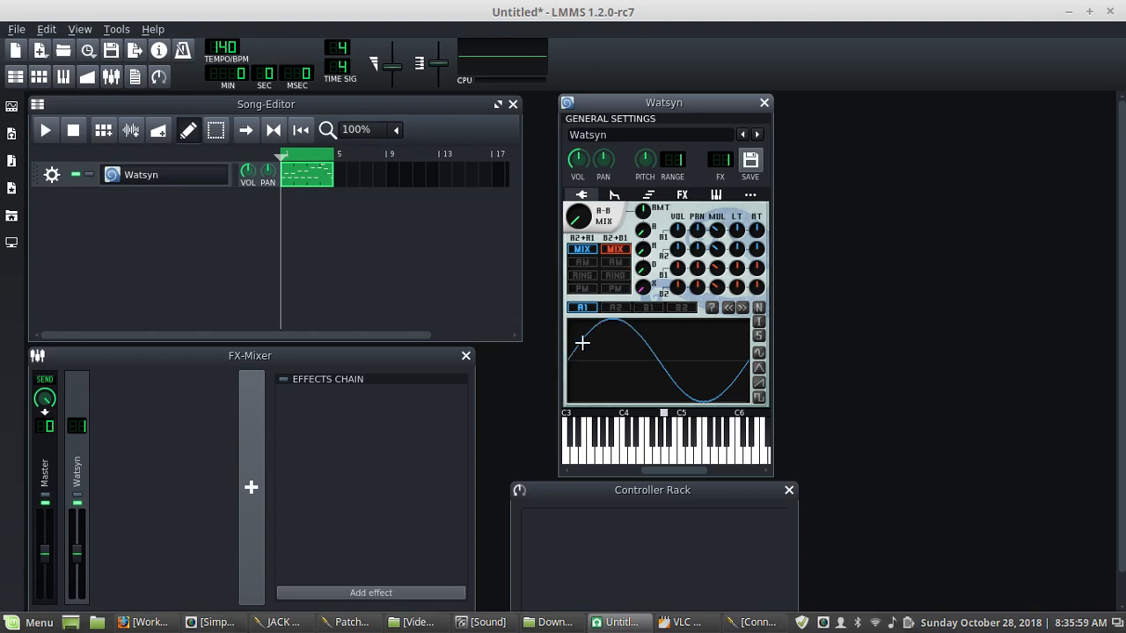
- Draw a custom freehand waveform for oscillator A2 and audition it on the keyboard
left_click(614, 307)
mouse_move(583, 350)
left_mouse_down()
mouse_move(616, 365)
mouse_move(629, 343)
mouse_move(669, 330)
mouse_move(639, 326)
left_mouse_up()
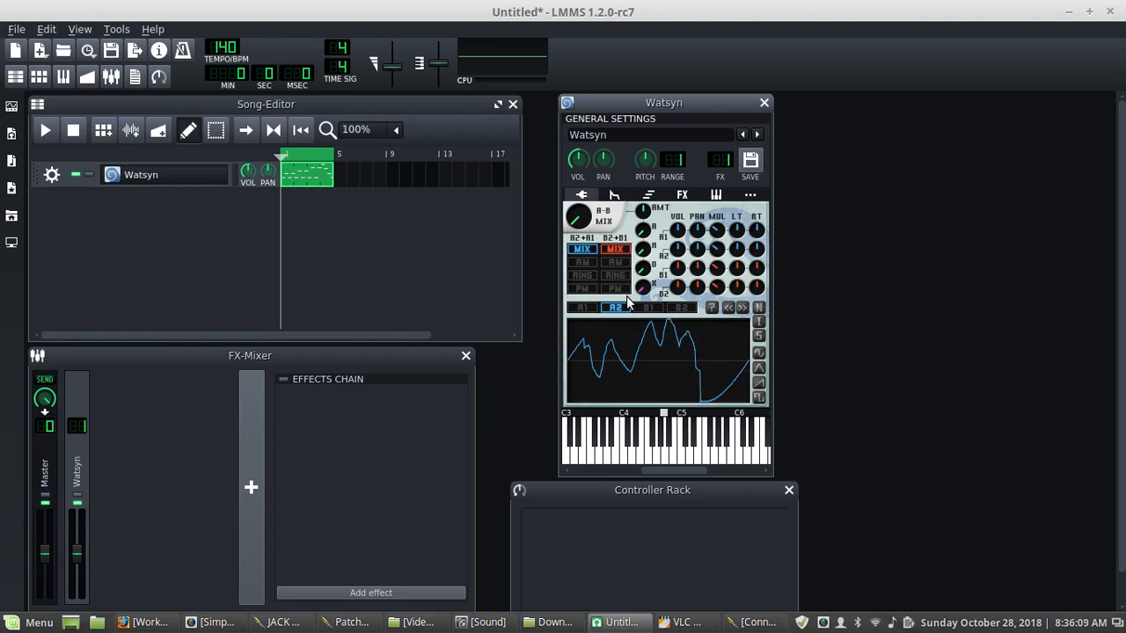
mouse_move(648, 456)
left_mouse_down()
mouse_move(695, 463)
mouse_move(660, 456)
left_mouse_up()
mouse_move(635, 456)
left_mouse_down()
mouse_move(713, 447)
mouse_move(642, 449)
left_mouse_up()
- Select oscillator B1 and adjust the A-B mix knob while auditioning notes
left_click_drag(597, 227, 605, 265)
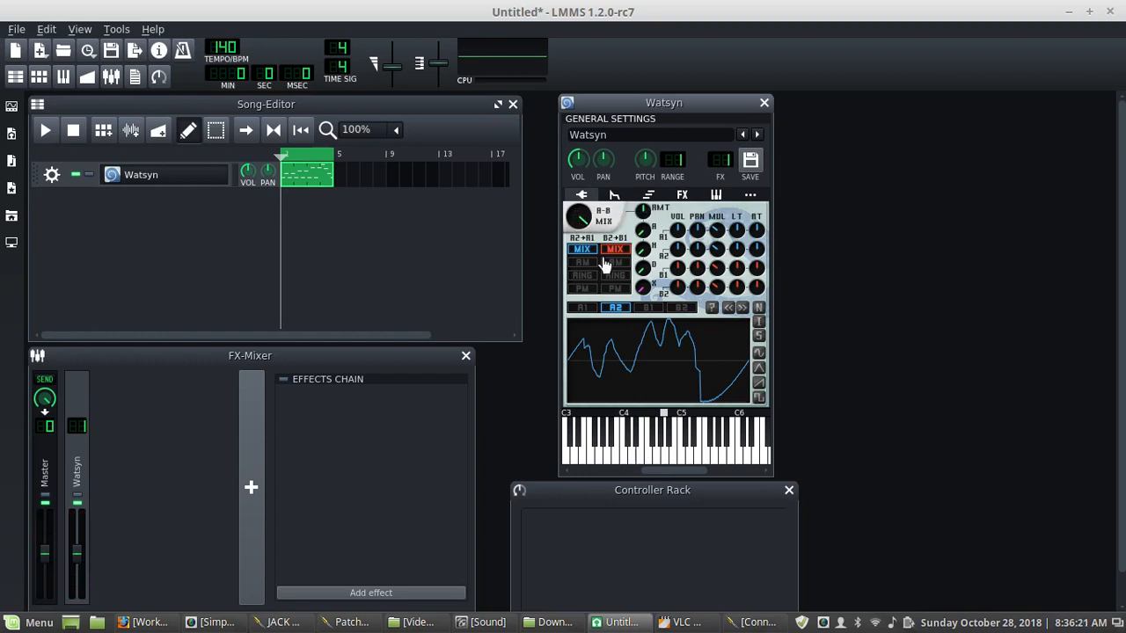
left_click(648, 307)
mouse_move(656, 454)
left_mouse_down()
mouse_move(679, 456)
mouse_move(669, 455)
left_mouse_up()
left_click_drag(576, 216, 576, 262)
left_click_drag(655, 451, 628, 470)
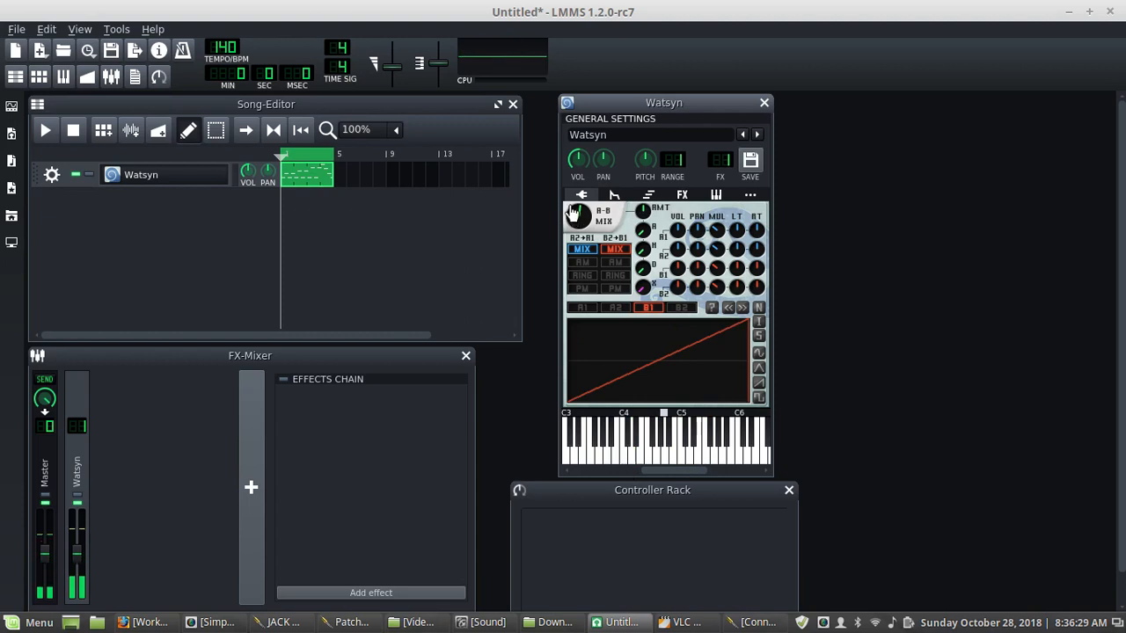
left_click_drag(581, 212, 582, 262)
- Switch the A2+A1 pairing to AM modulation and reset oscillator A2 to a sine wave, auditioning both
left_click(617, 311)
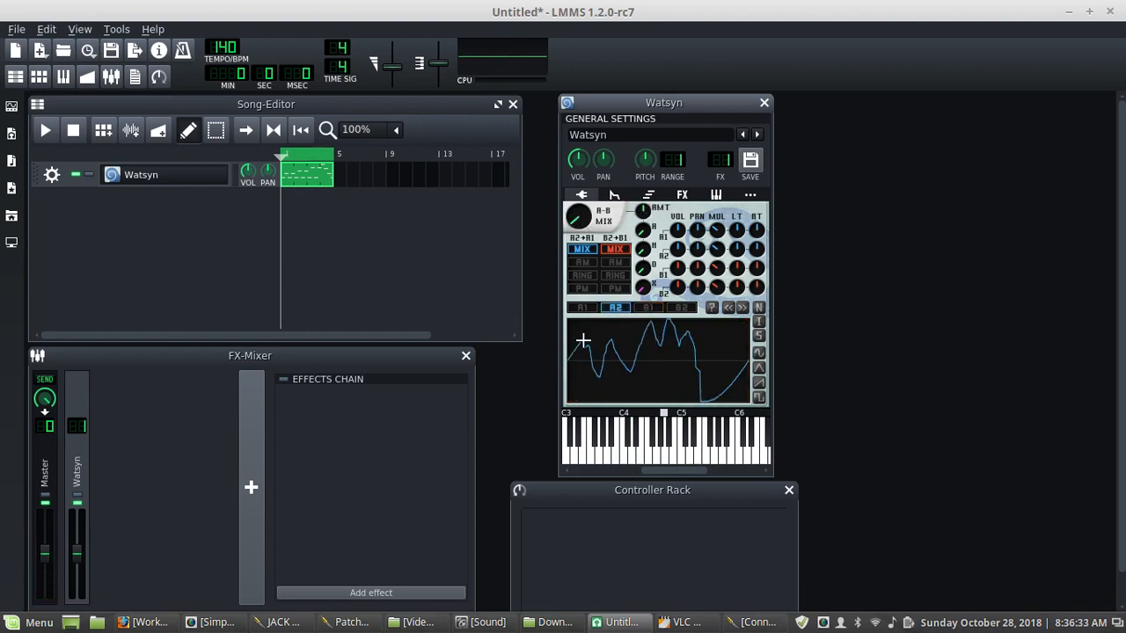
left_click(580, 263)
left_click_drag(616, 458, 626, 435)
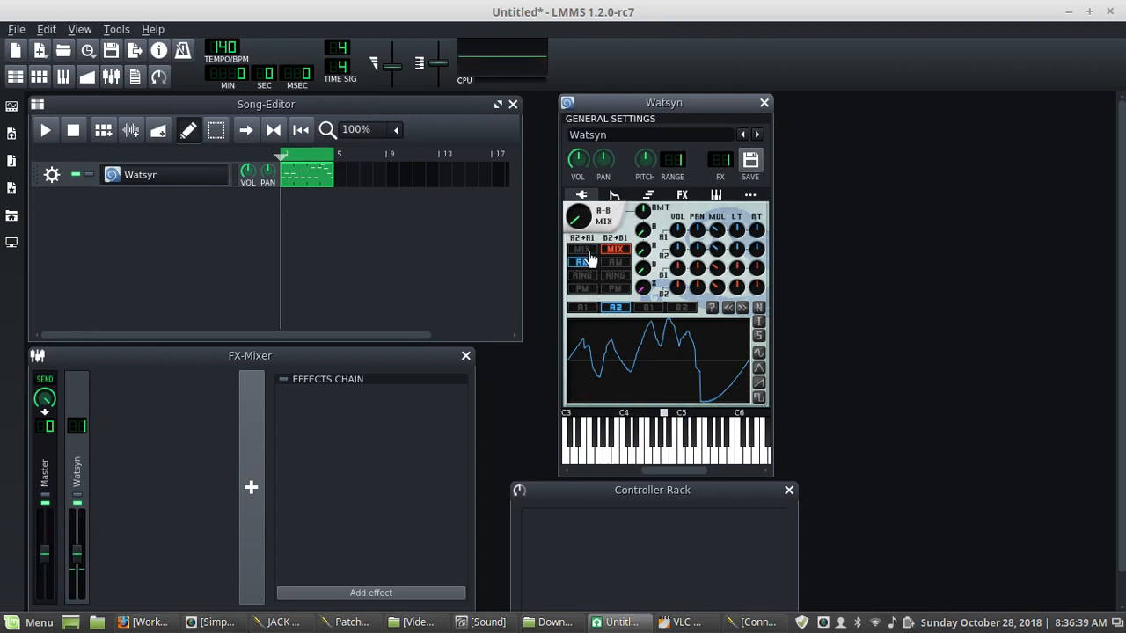
left_click(758, 352)
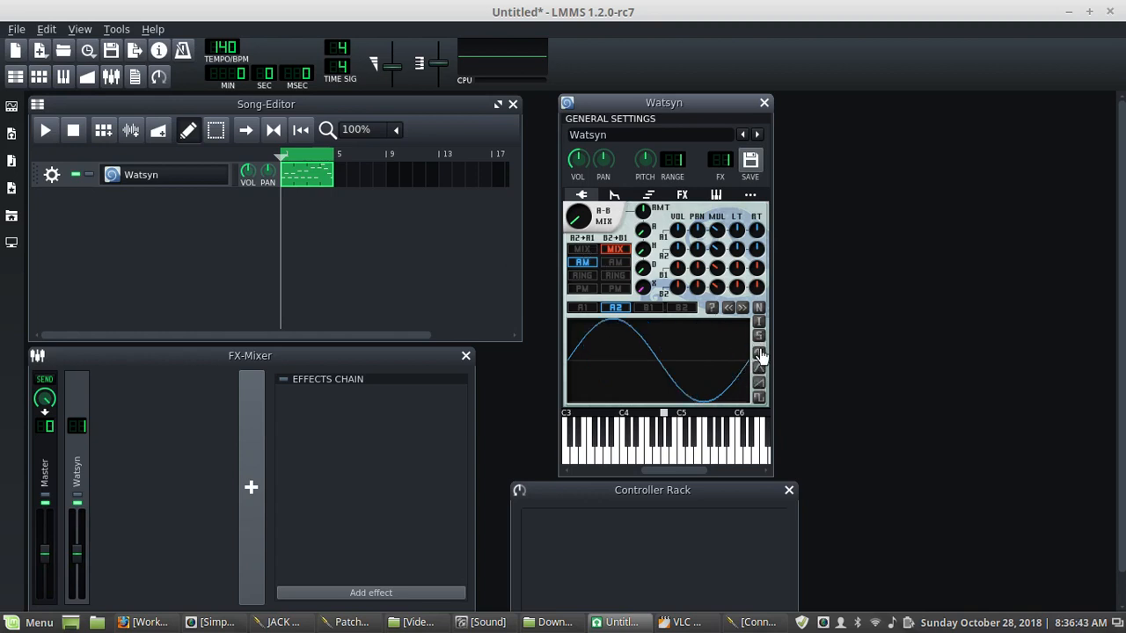
left_click(651, 458)
left_click(674, 453)
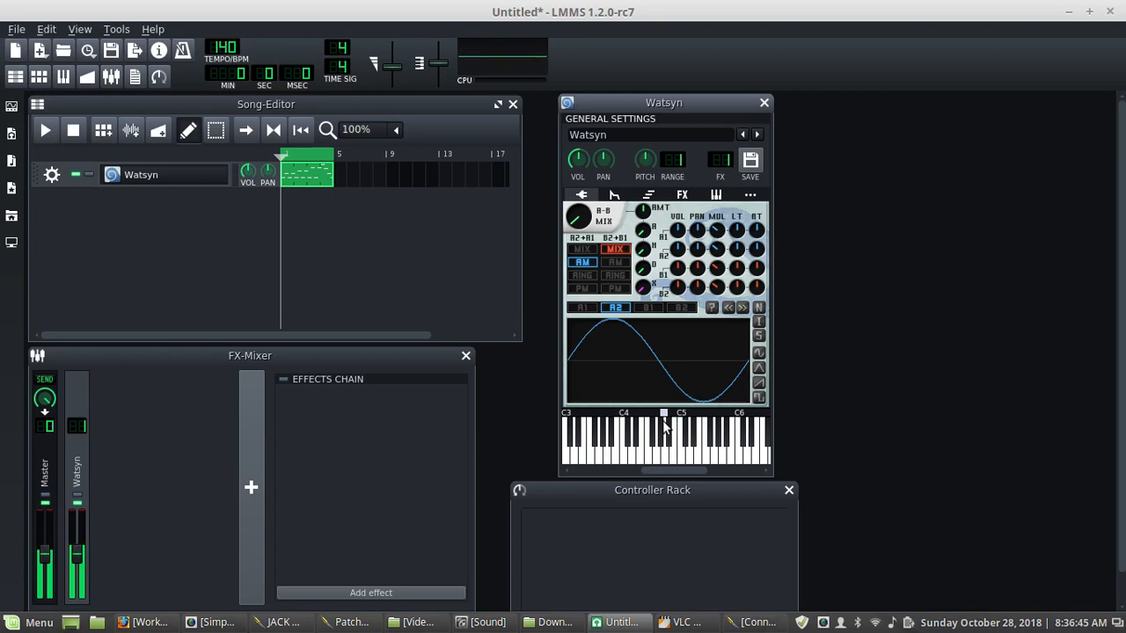
- Try the RING, MIX and AM modes for the A2+A1 pairing and switch between oscillators A1 and A2
left_click(589, 276)
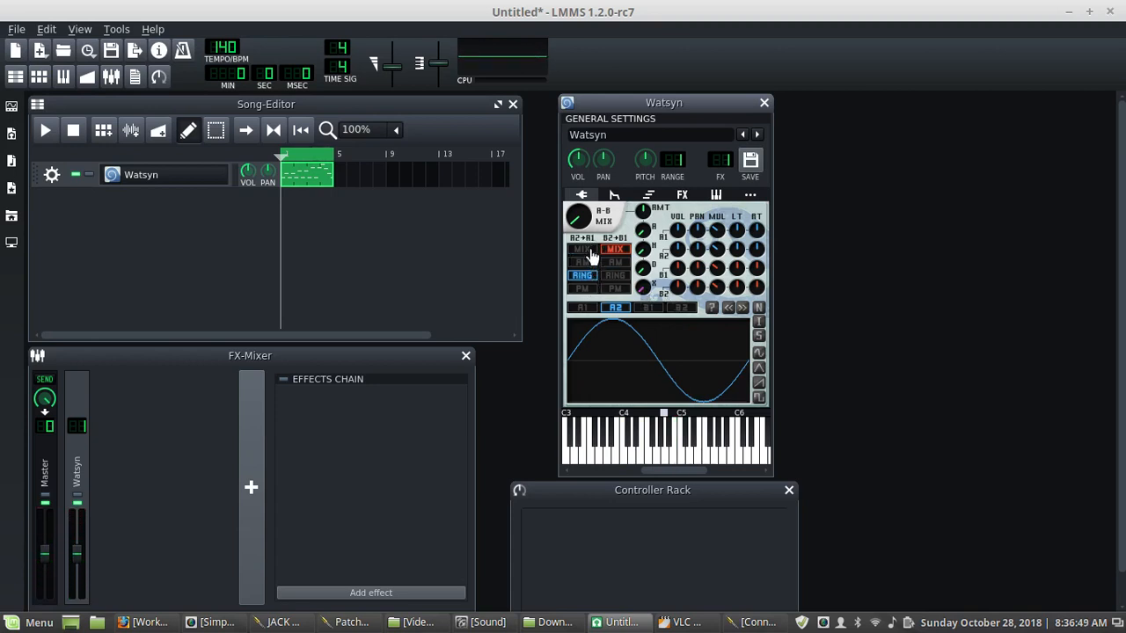
left_click(587, 250)
left_click(584, 263)
left_click(582, 308)
left_click(617, 308)
left_click(580, 310)
- Load vowel_a.wav from the samples shapes folder as oscillator A2's waveform
left_click(614, 309)
left_click(712, 309)
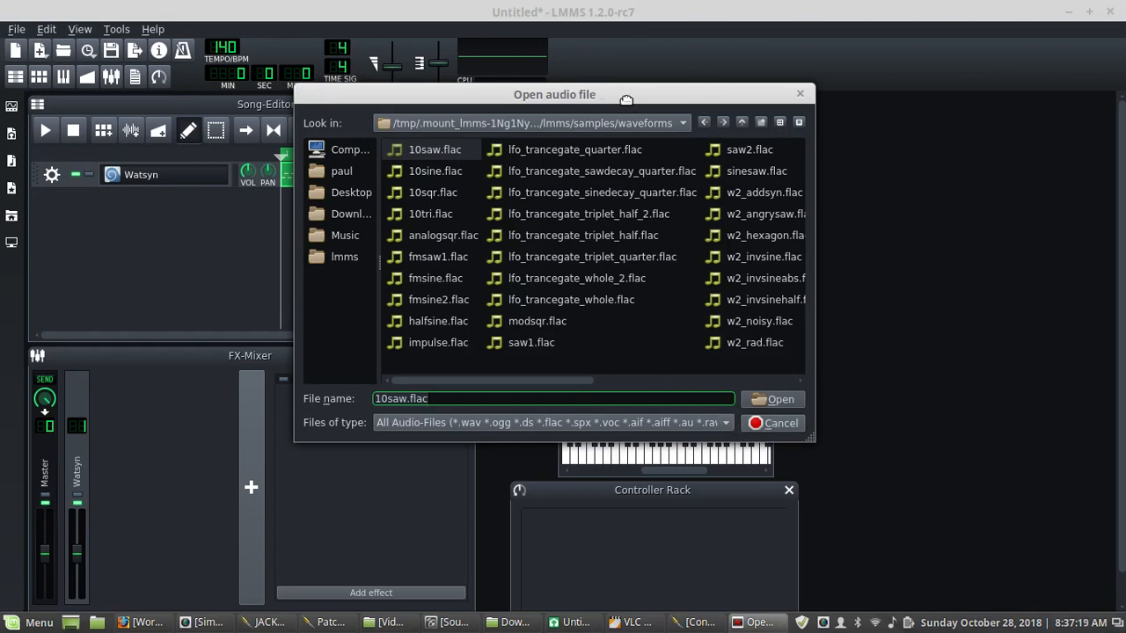
left_click_drag(627, 99, 553, 124)
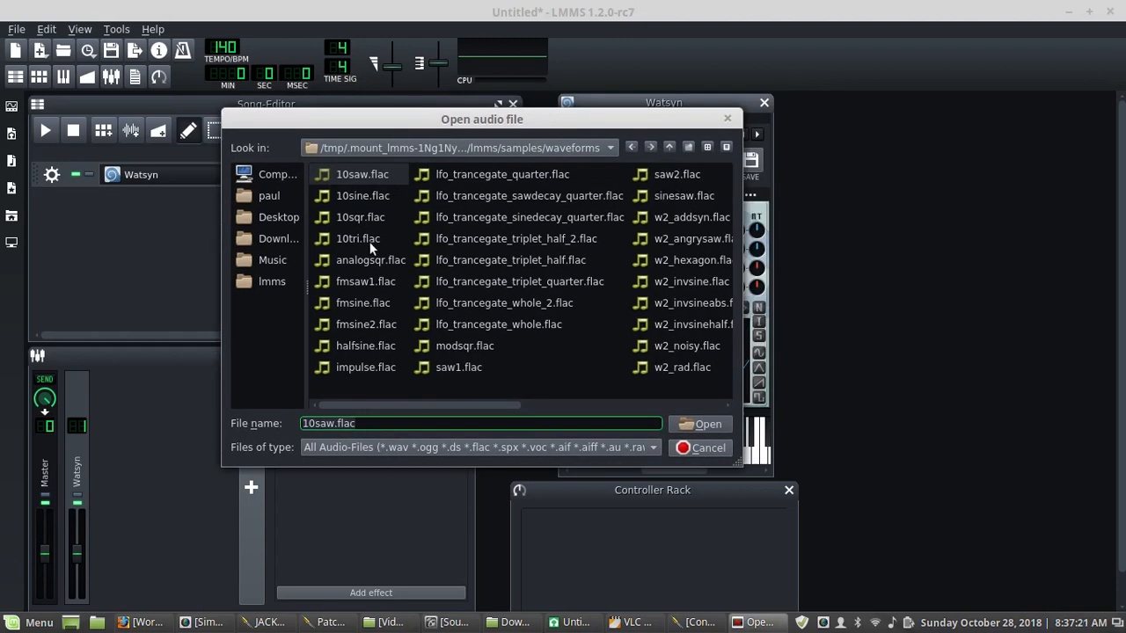
left_click(668, 148)
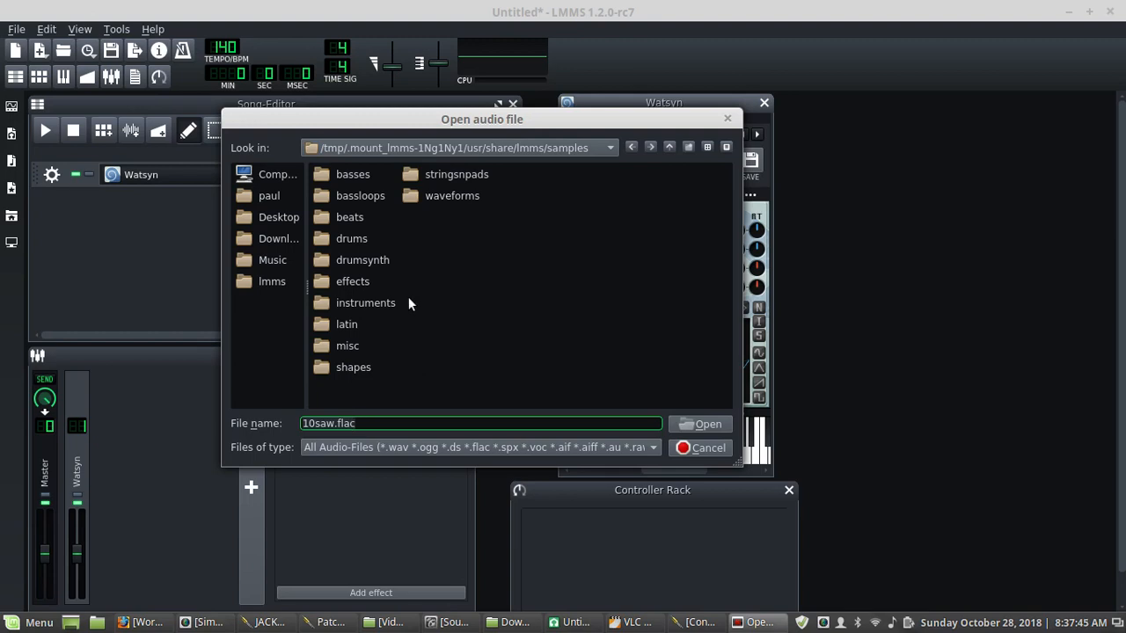
left_click(325, 366)
double_click(325, 367)
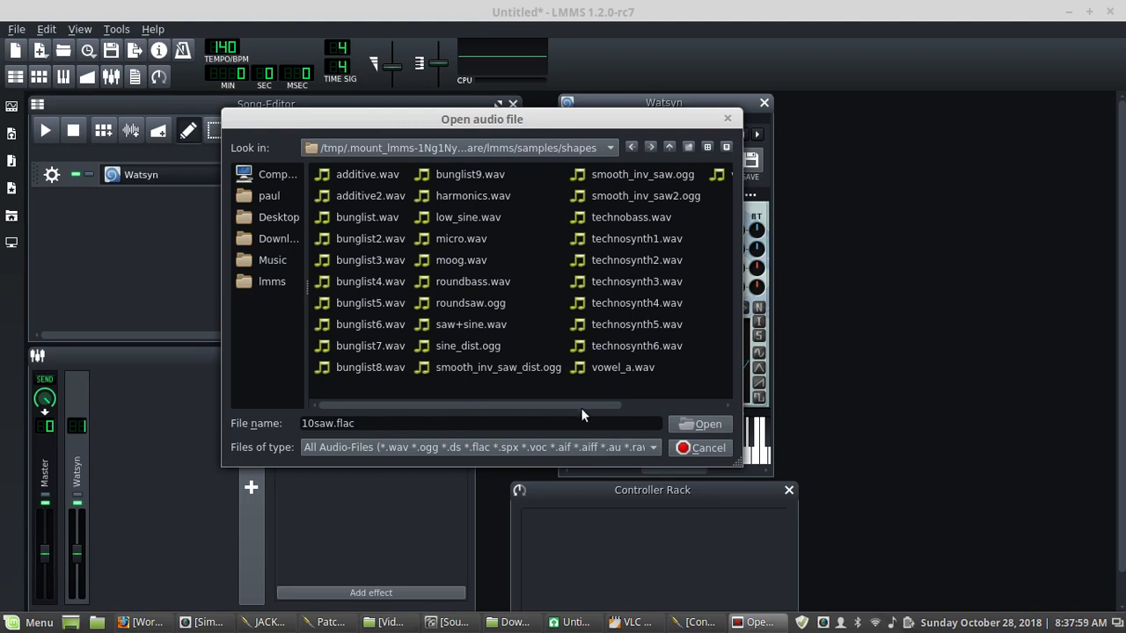
left_click_drag(580, 407, 651, 409)
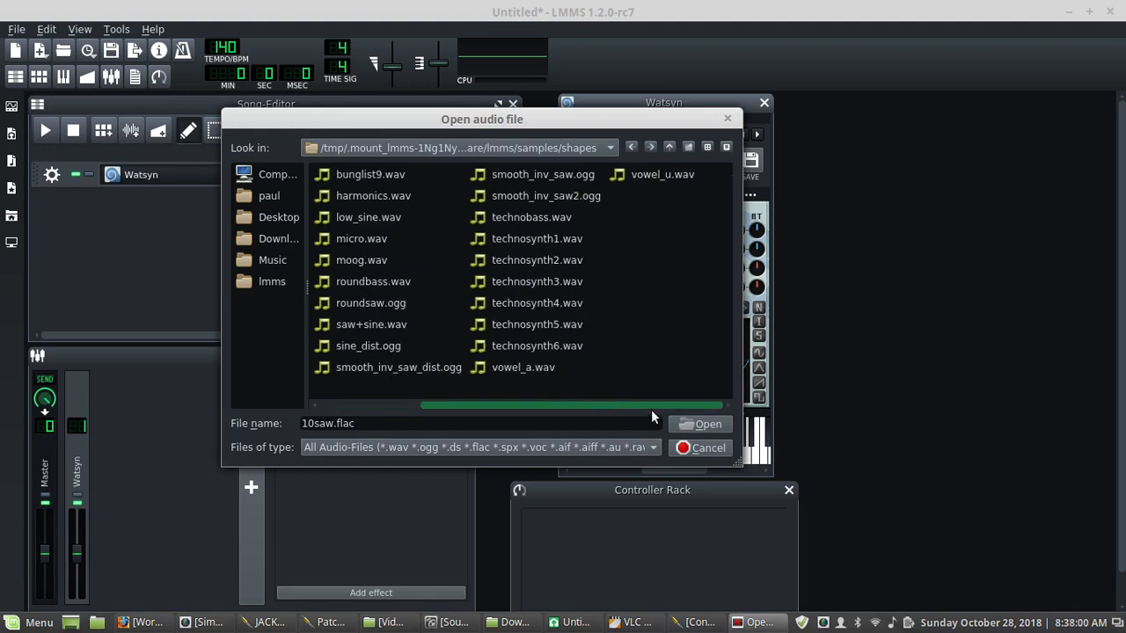
left_click(530, 369)
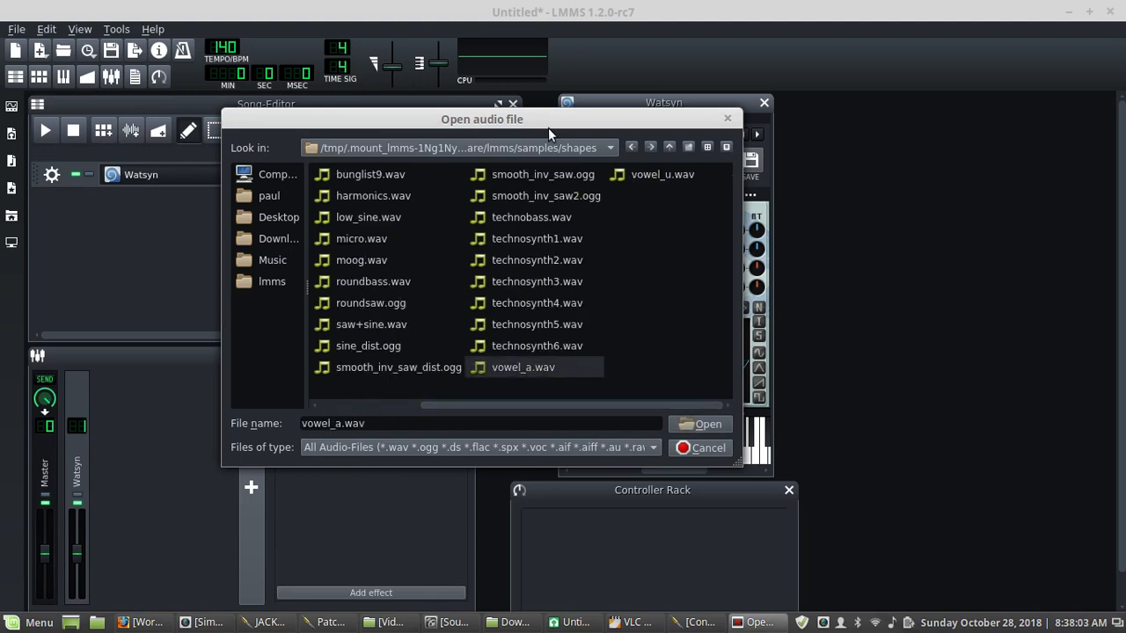
left_click(694, 424)
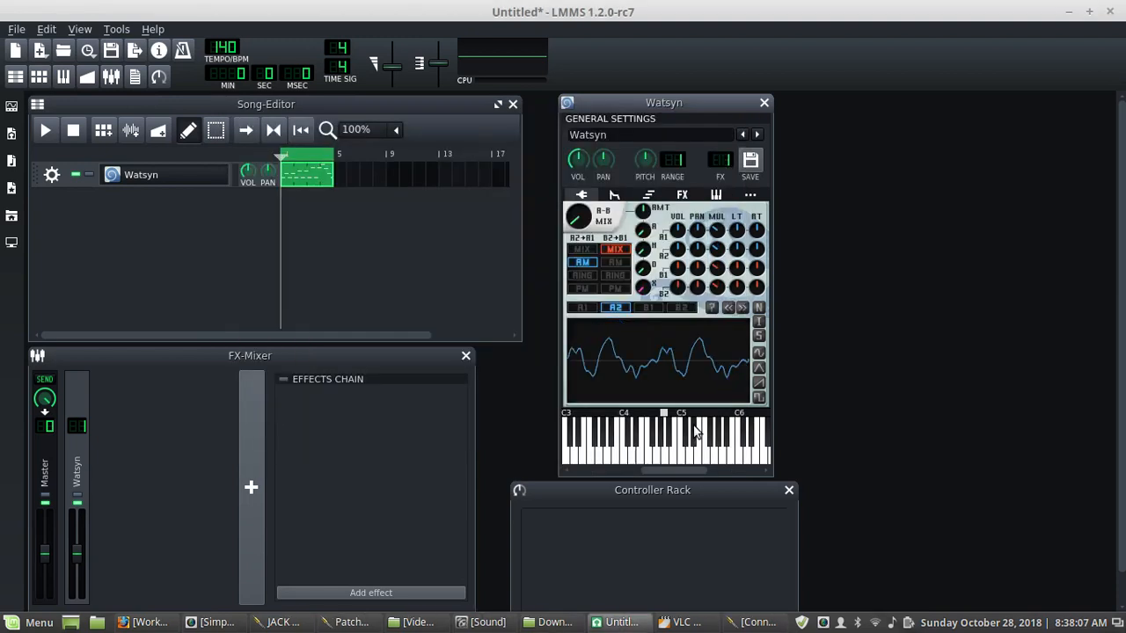
- Switch the A2+A1 pairing to ring modulation and then phase modulation, auditioning each on the keyboard
left_click(677, 457)
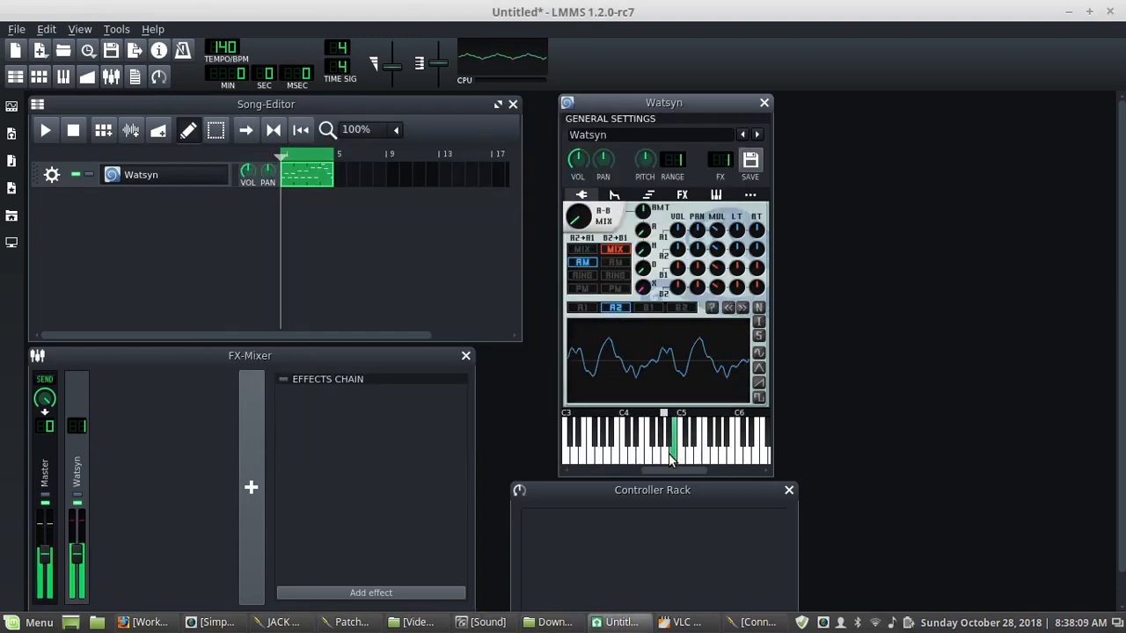
left_click(582, 276)
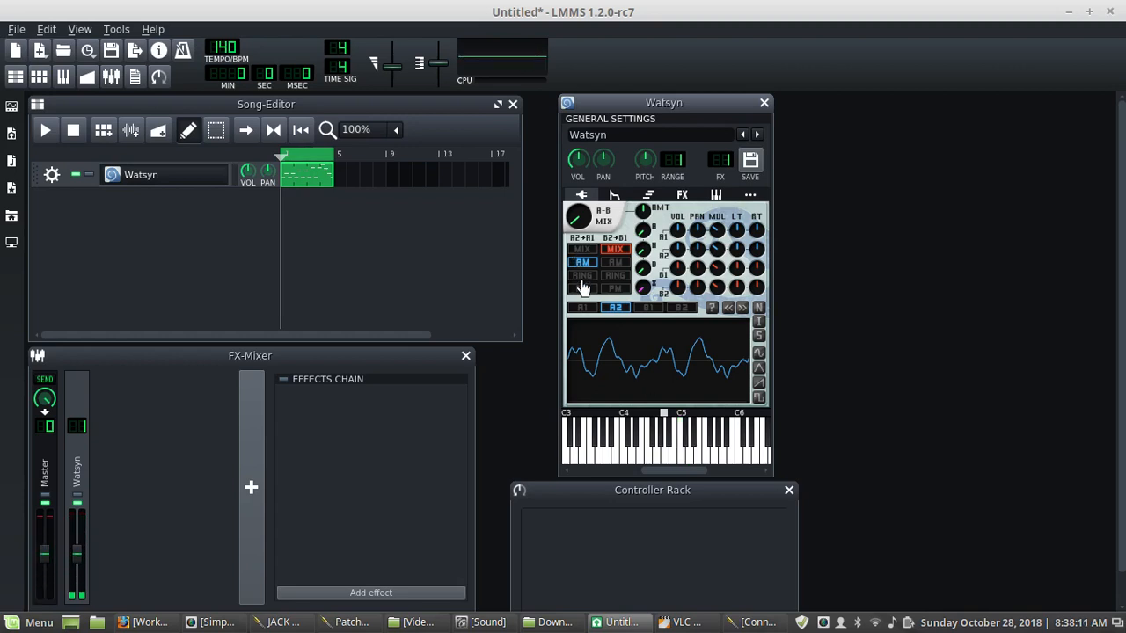
left_click(674, 444)
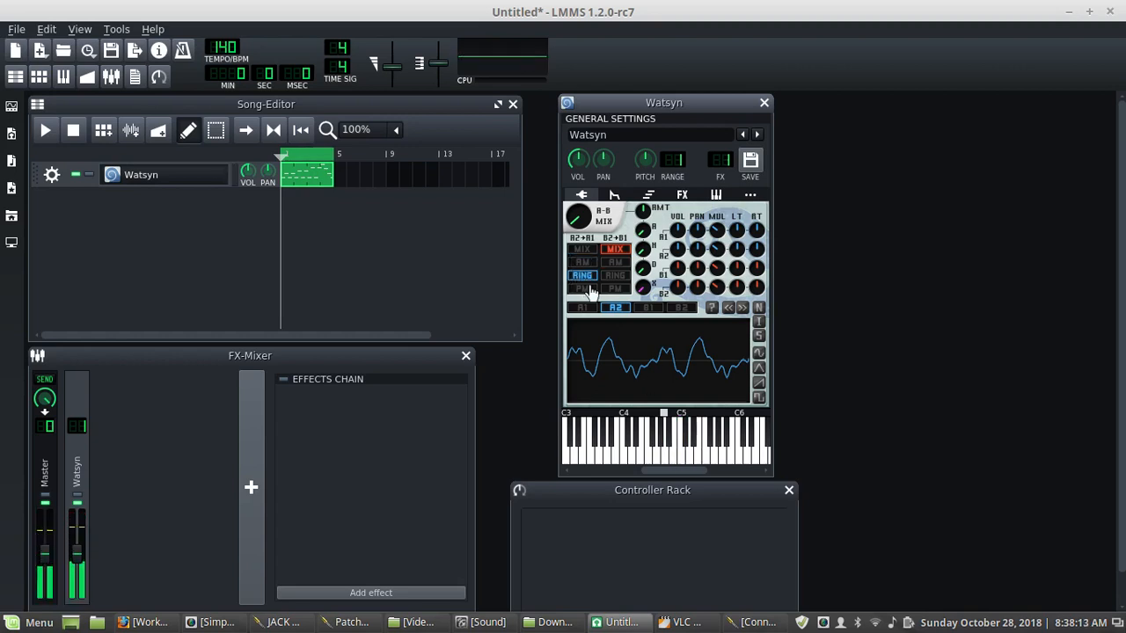
left_click(582, 289)
left_click(694, 449)
mouse_move(695, 448)
left_mouse_down()
mouse_move(664, 466)
mouse_move(688, 457)
mouse_move(679, 441)
left_mouse_up()
- Set oscillator A1 to a triangle wave and audition it, also checking oscillator A2
left_click(581, 307)
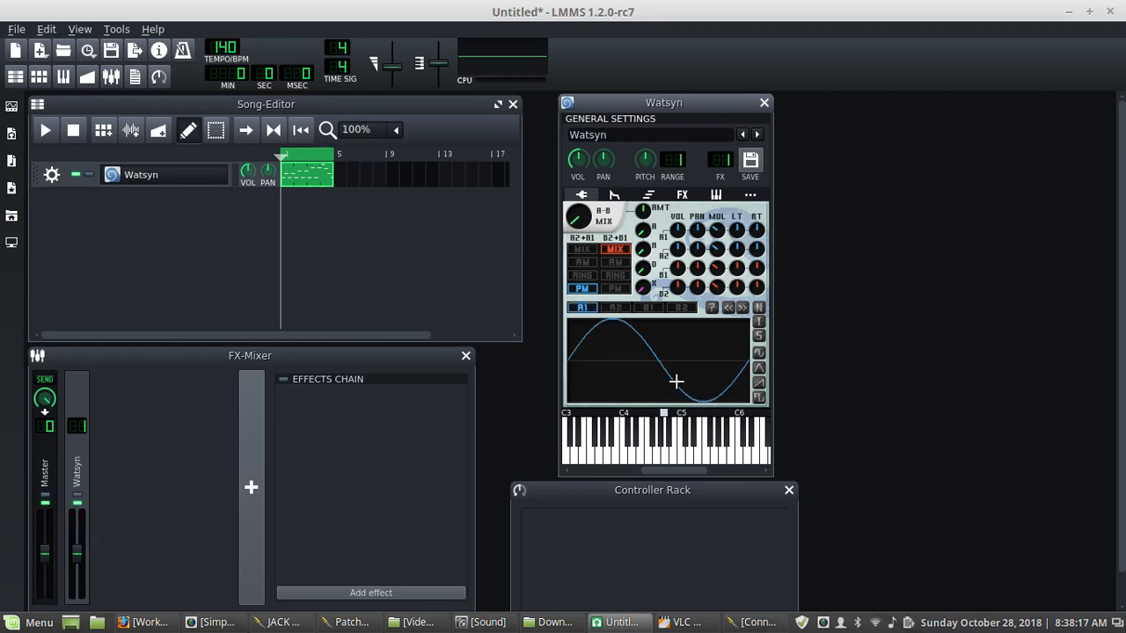
left_click(659, 453)
left_click(759, 371)
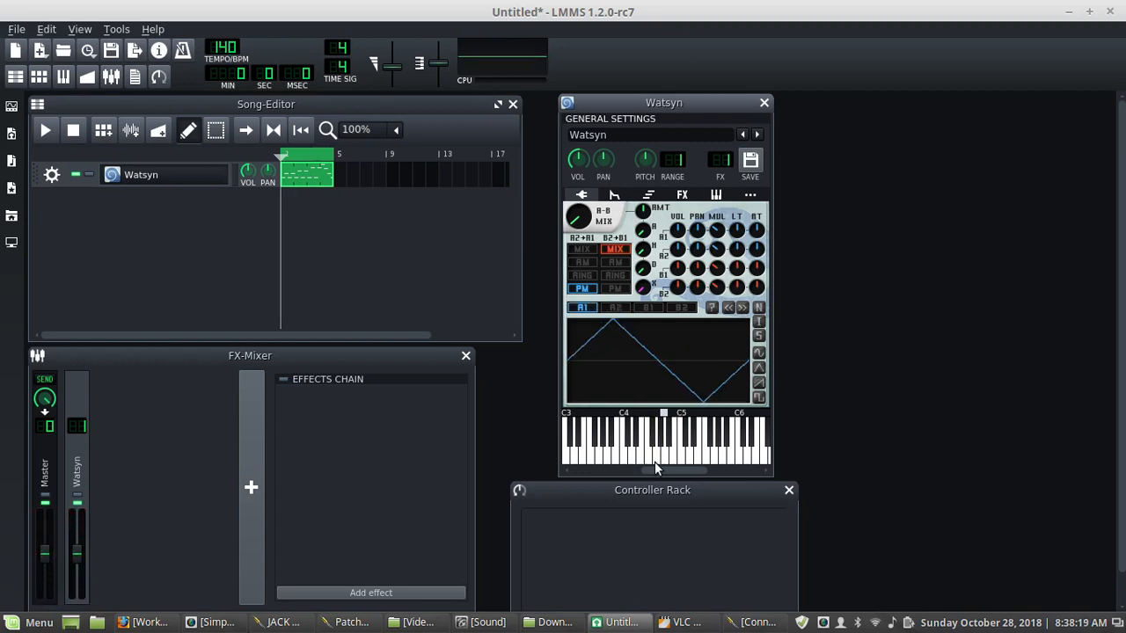
left_click_drag(646, 451, 672, 451)
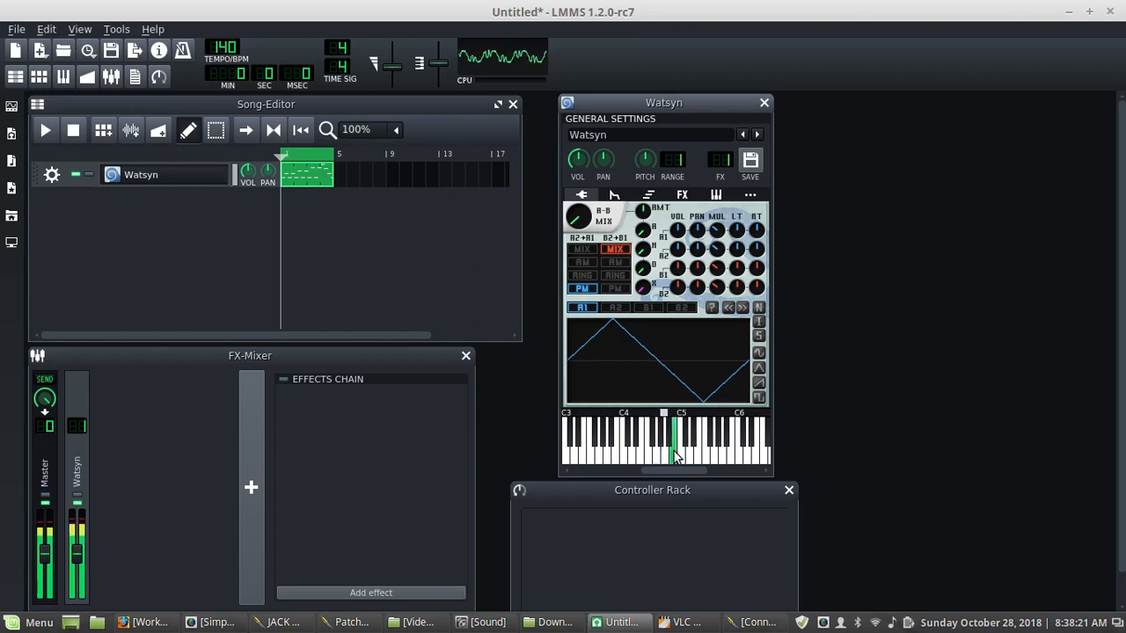
left_click(615, 308)
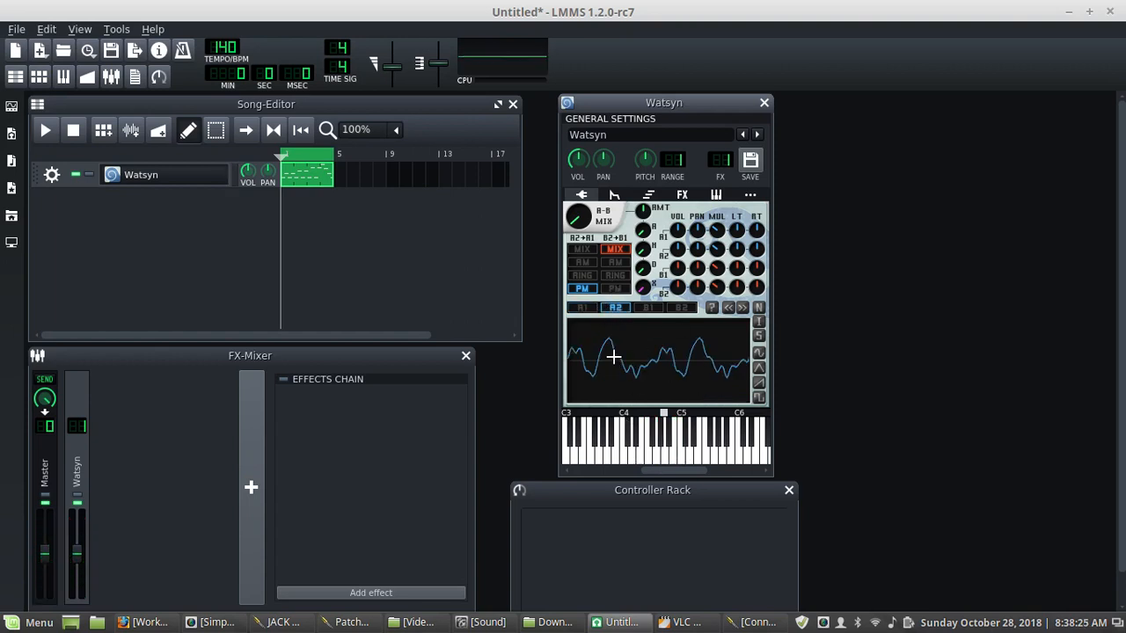
mouse_move(655, 451)
left_mouse_down()
mouse_move(701, 455)
mouse_move(651, 453)
left_mouse_up()
- Try a square wave on oscillator A1, then set it to a sawtooth wave and invert it
left_click(582, 308)
left_click(760, 398)
left_click(662, 452)
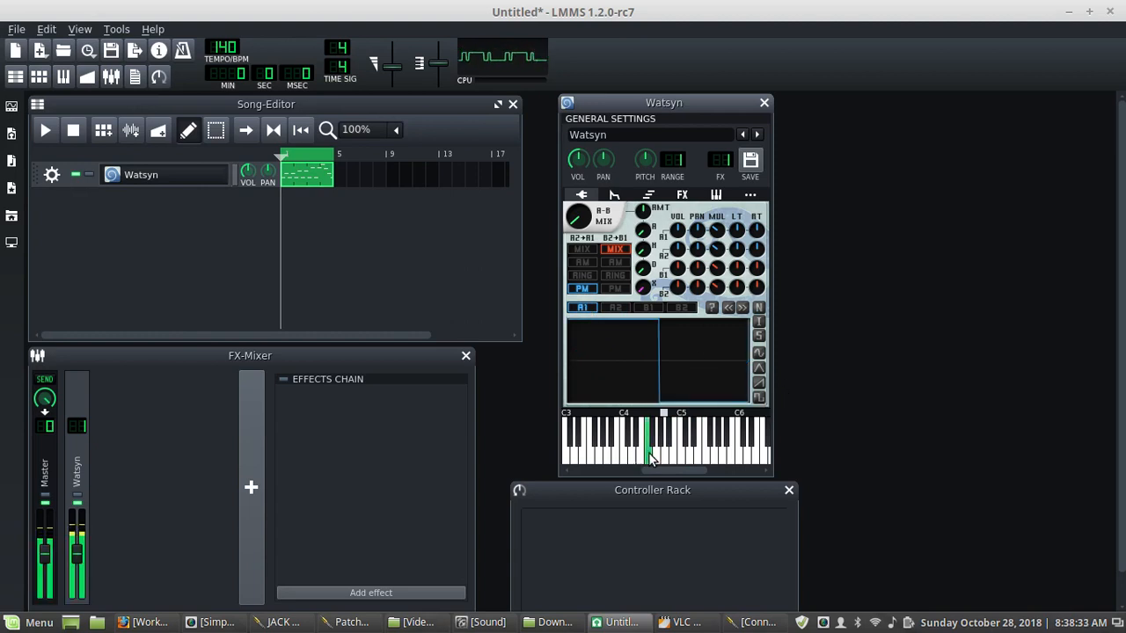
left_click(749, 380)
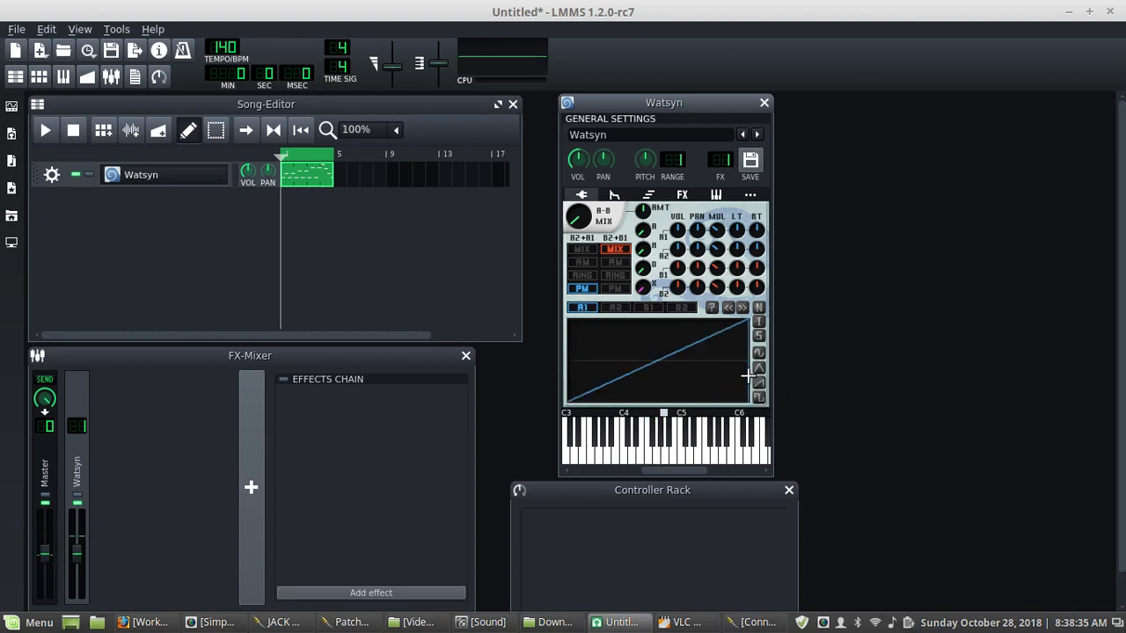
left_click(758, 321)
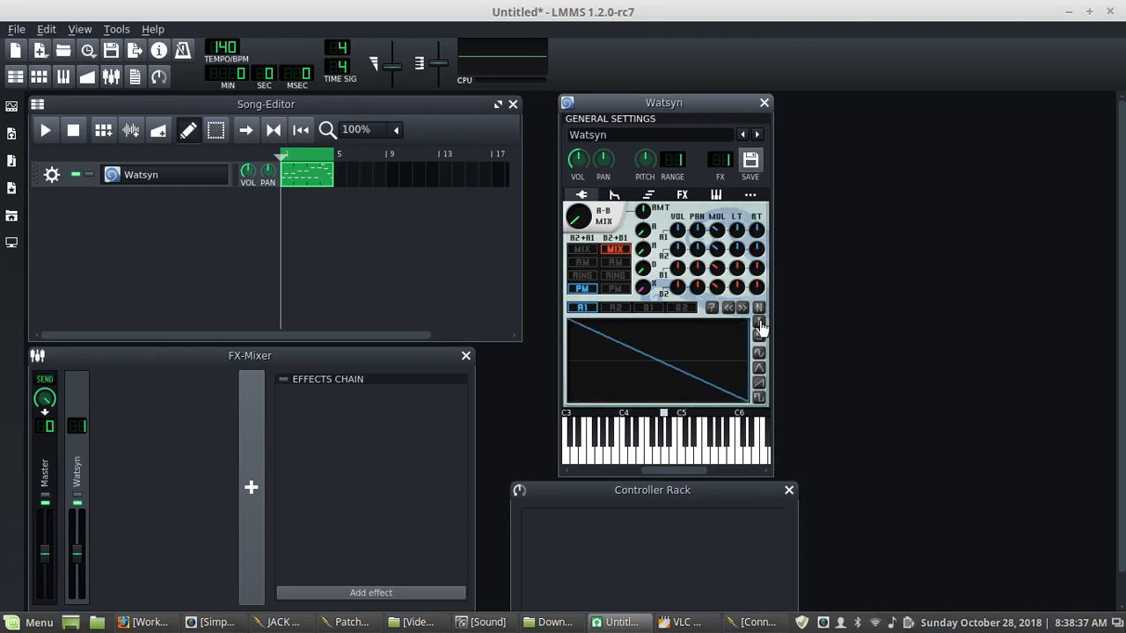
- Load impulse.flac from the waveforms folder as oscillator A1's waveform
left_click(655, 452)
left_click(674, 452)
left_click(656, 449)
left_click(609, 308)
left_click(586, 310)
left_click(710, 308)
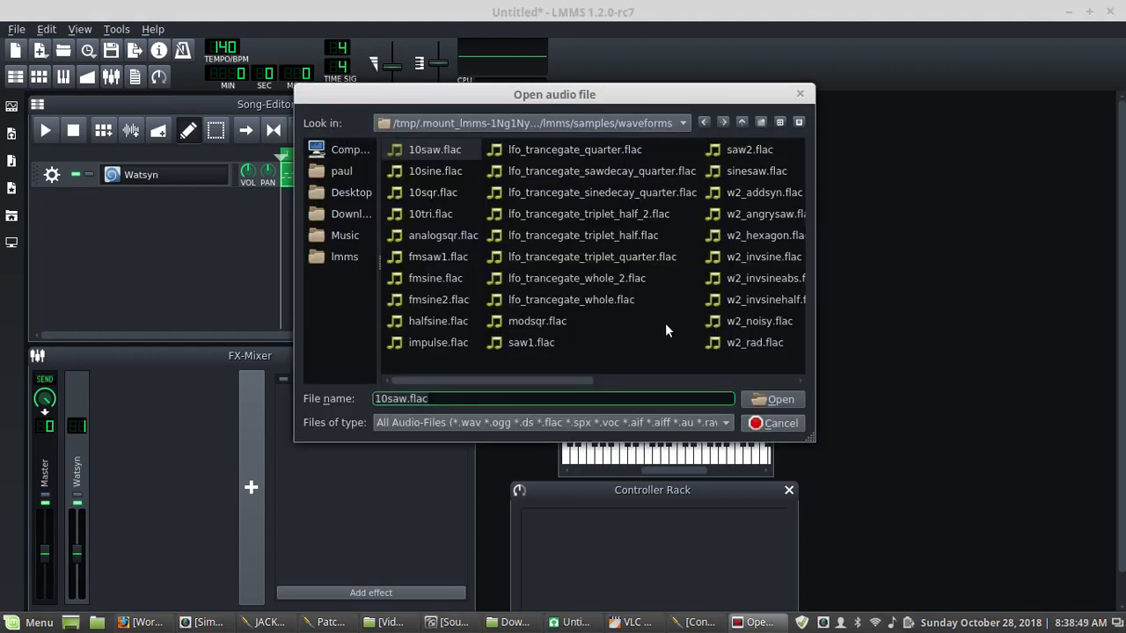
left_click(439, 340)
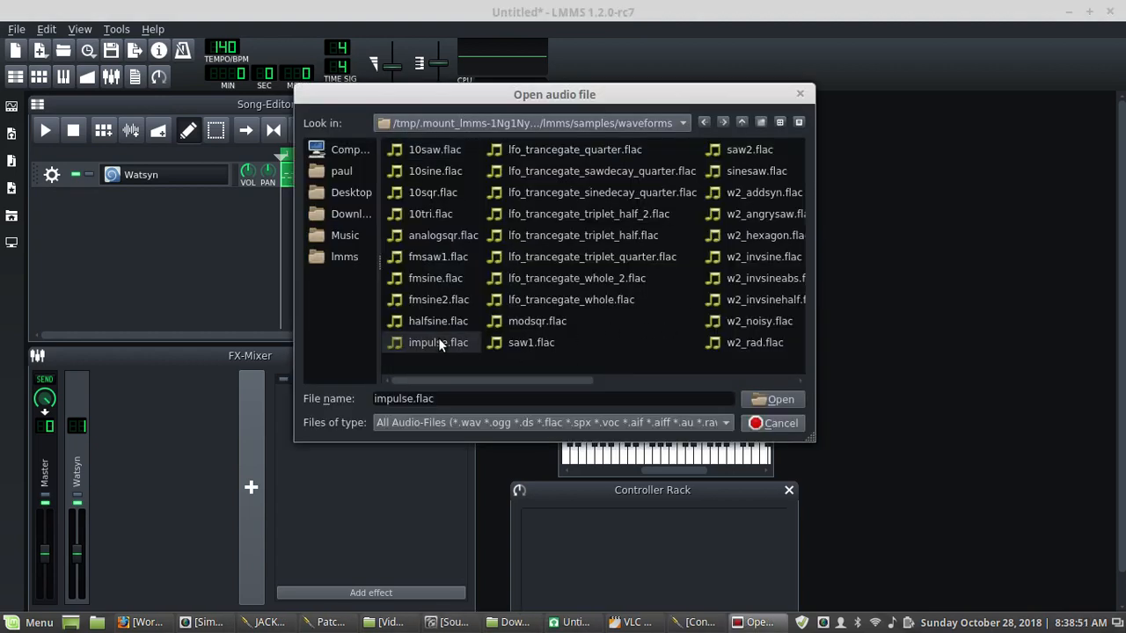
left_click(771, 396)
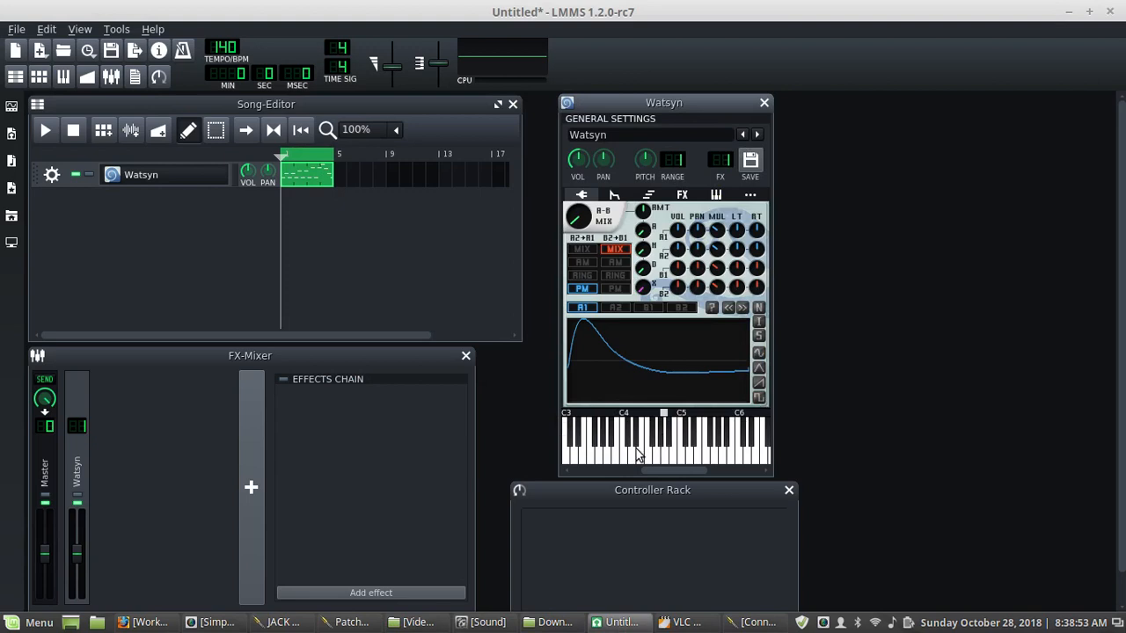
- Audition the impulse sound on the keyboard while turning up the A-B mix knob
mouse_move(635, 449)
left_mouse_down()
mouse_move(687, 451)
mouse_move(621, 455)
left_mouse_up()
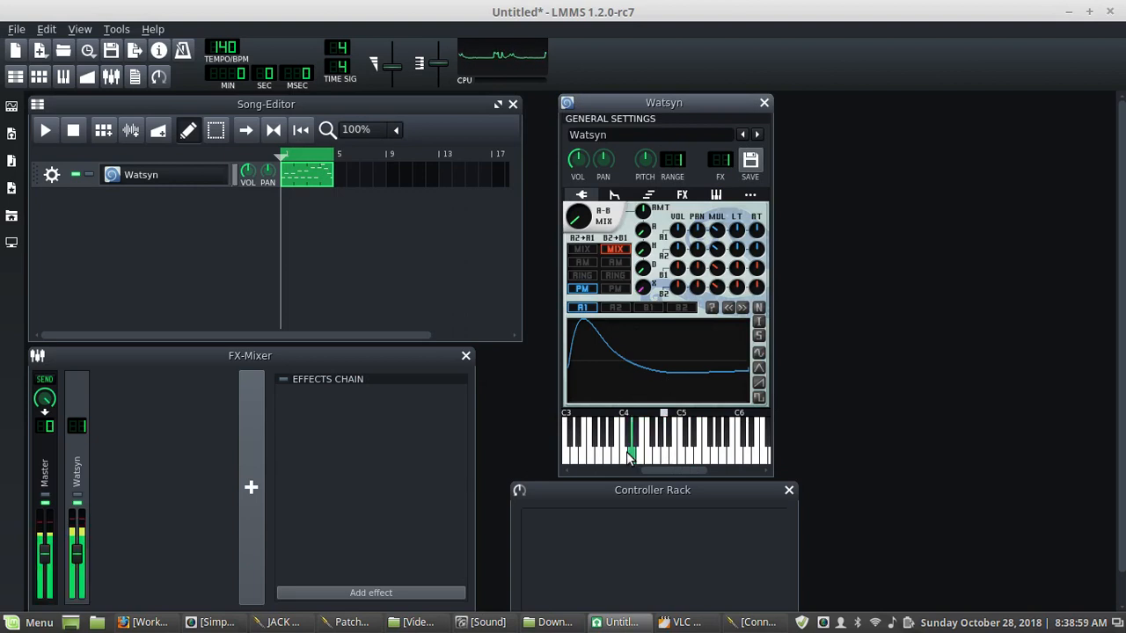
left_click(669, 450)
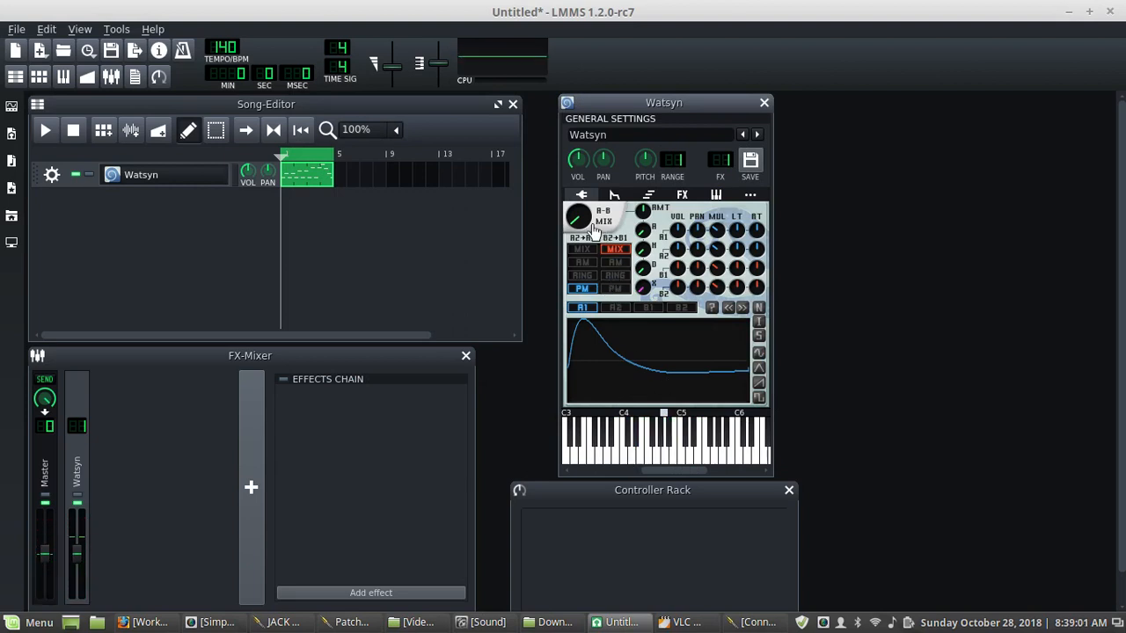
left_click_drag(579, 221, 579, 128)
mouse_move(700, 449)
left_mouse_down()
mouse_move(714, 453)
mouse_move(684, 451)
mouse_move(714, 452)
left_mouse_up()
- Load w2_v-wave.flac from the waveforms folder as oscillator B1's waveform and audition it
left_click(651, 308)
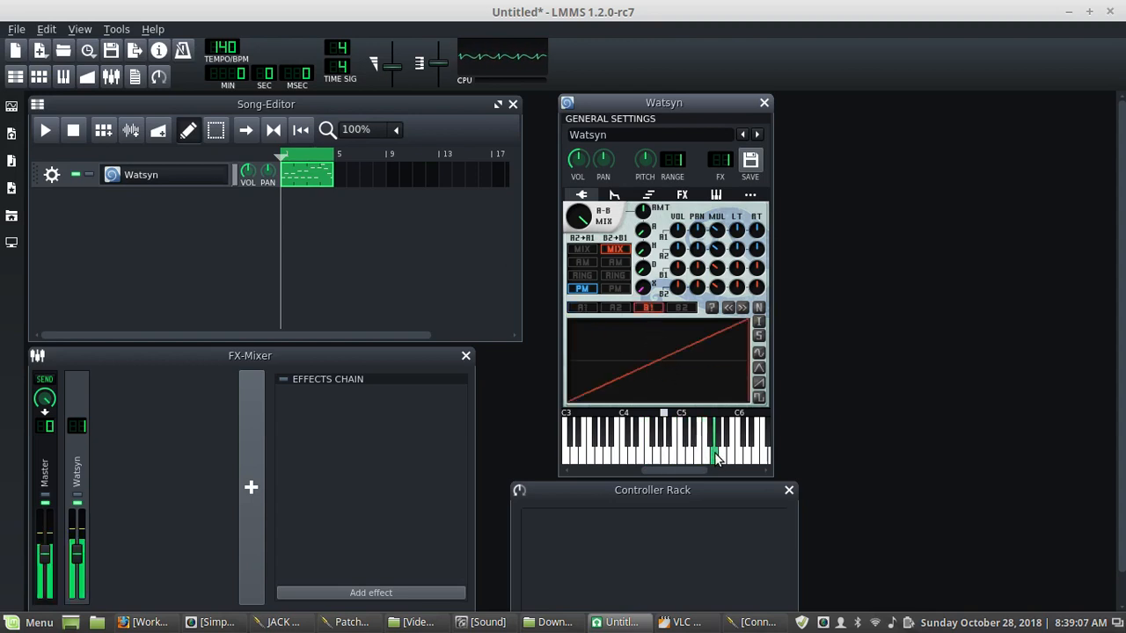
left_click(713, 308)
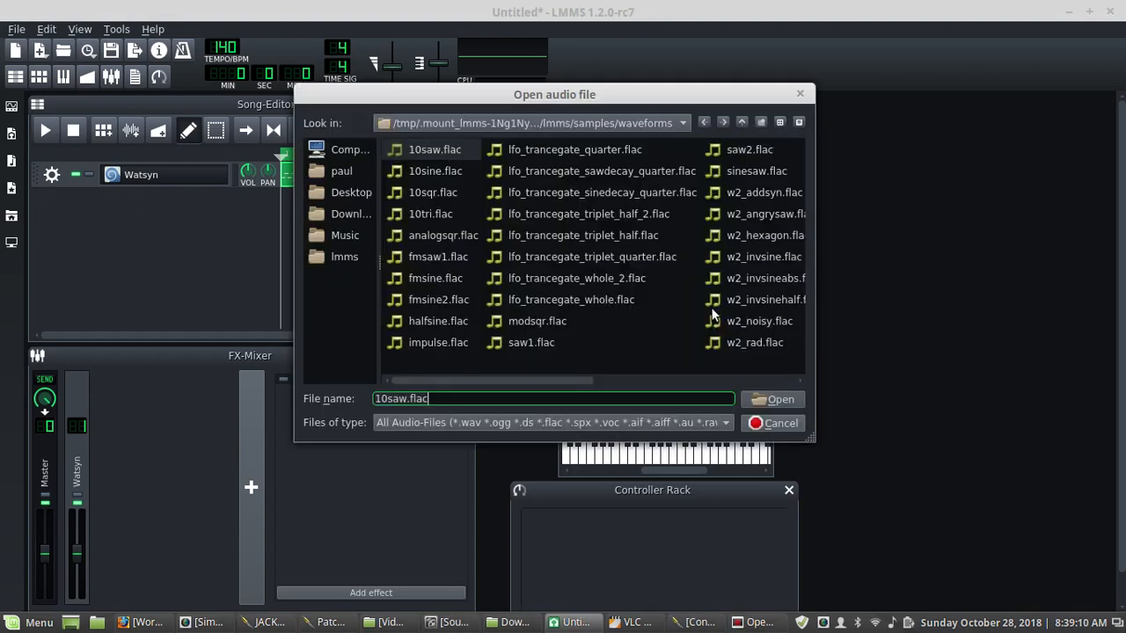
left_click(687, 383)
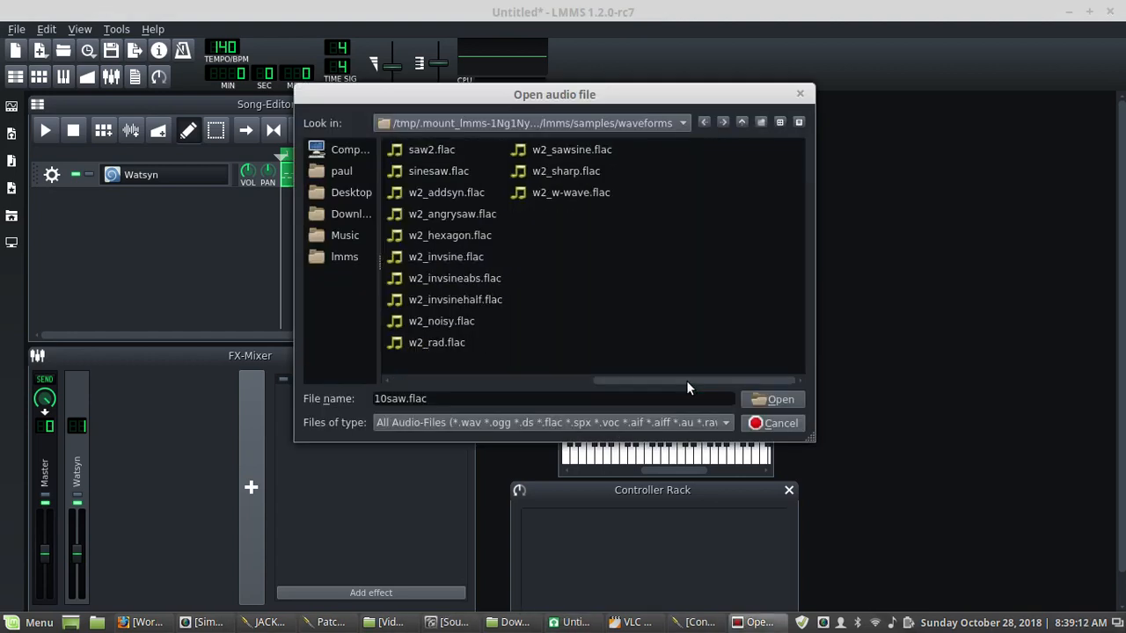
left_click(557, 192)
left_click(778, 400)
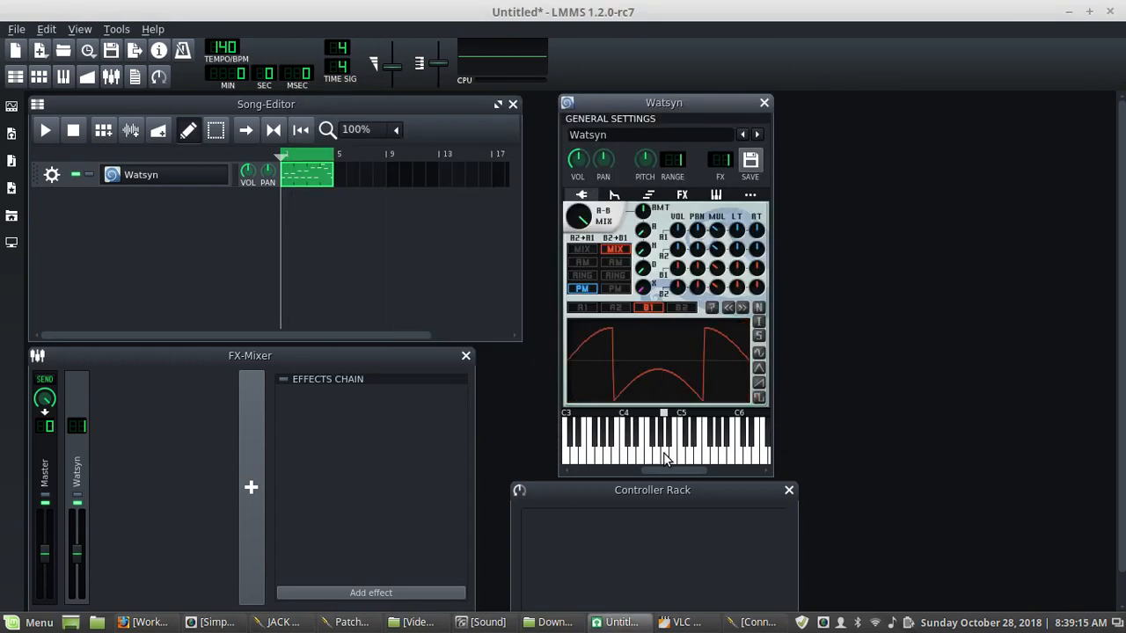
left_click_drag(664, 453, 691, 436)
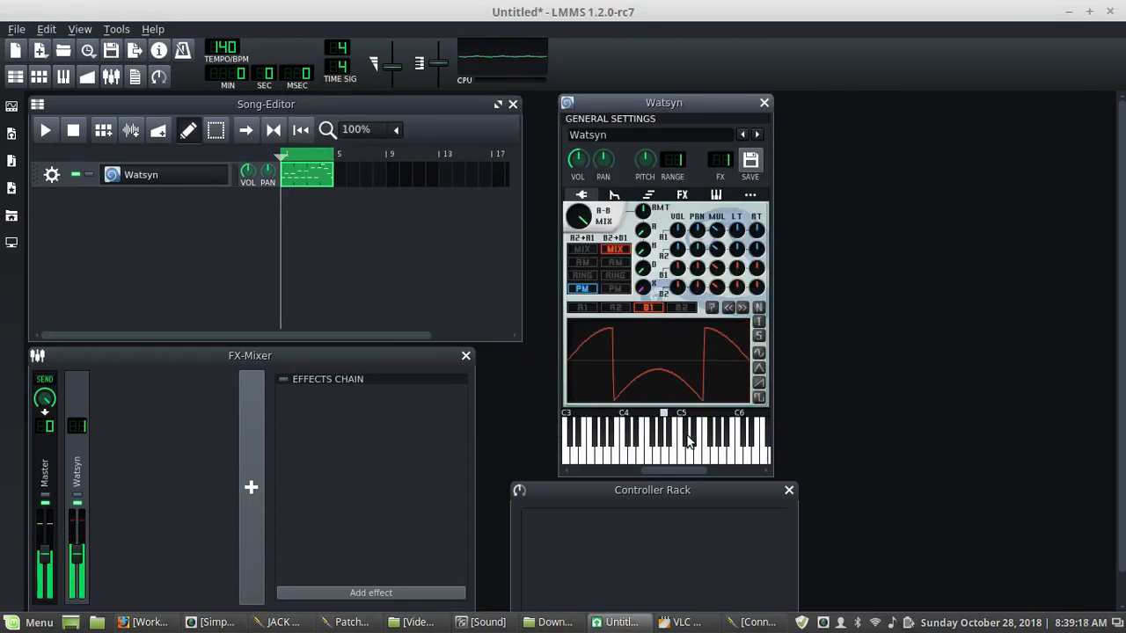
- Load vowel_u.wav from the samples shapes folder as oscillator B2's waveform
left_click(686, 308)
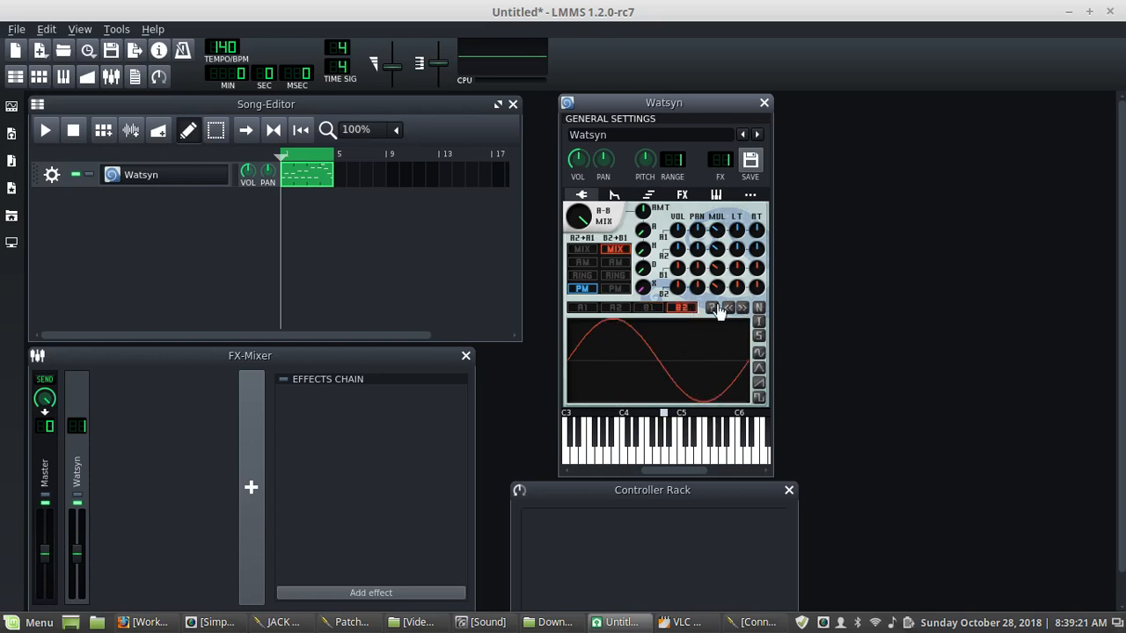
left_click(713, 307)
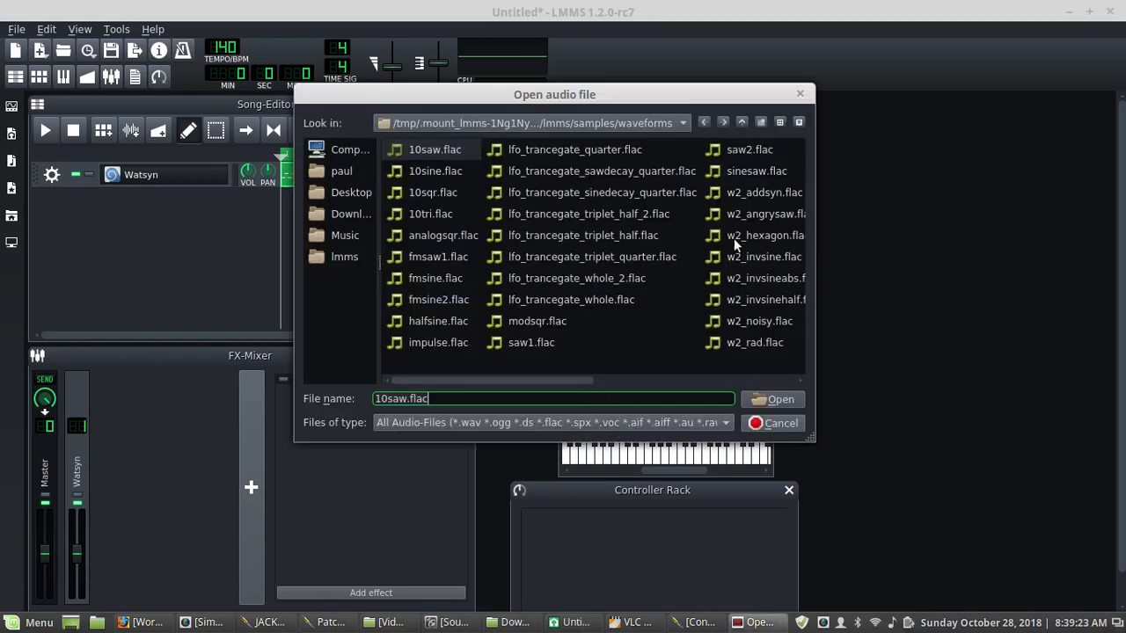
left_click(742, 123)
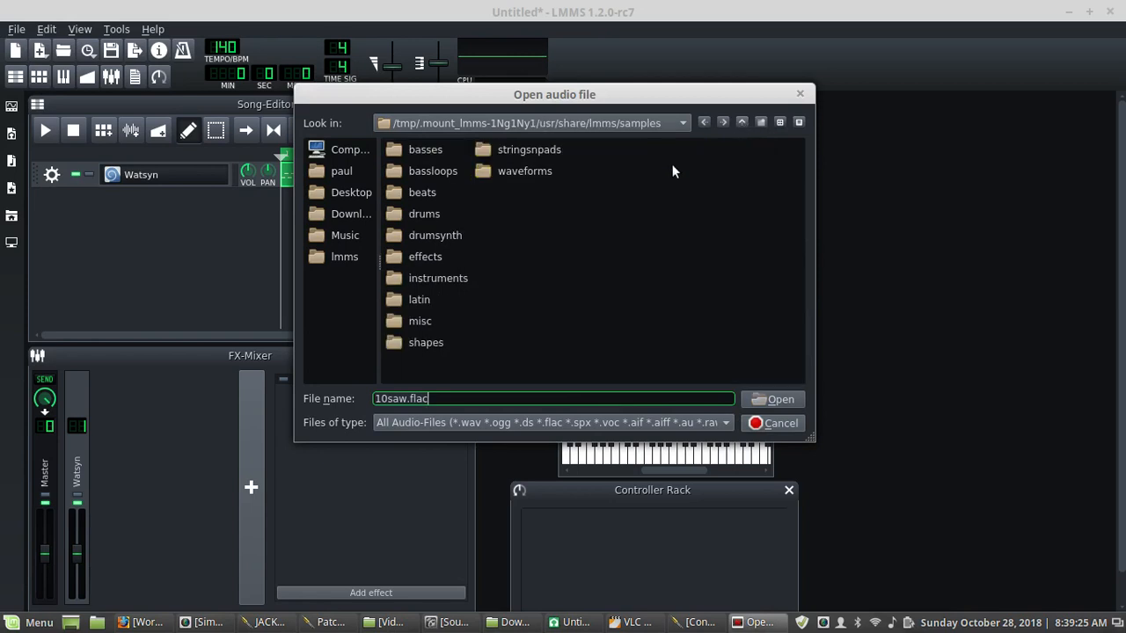
double_click(398, 342)
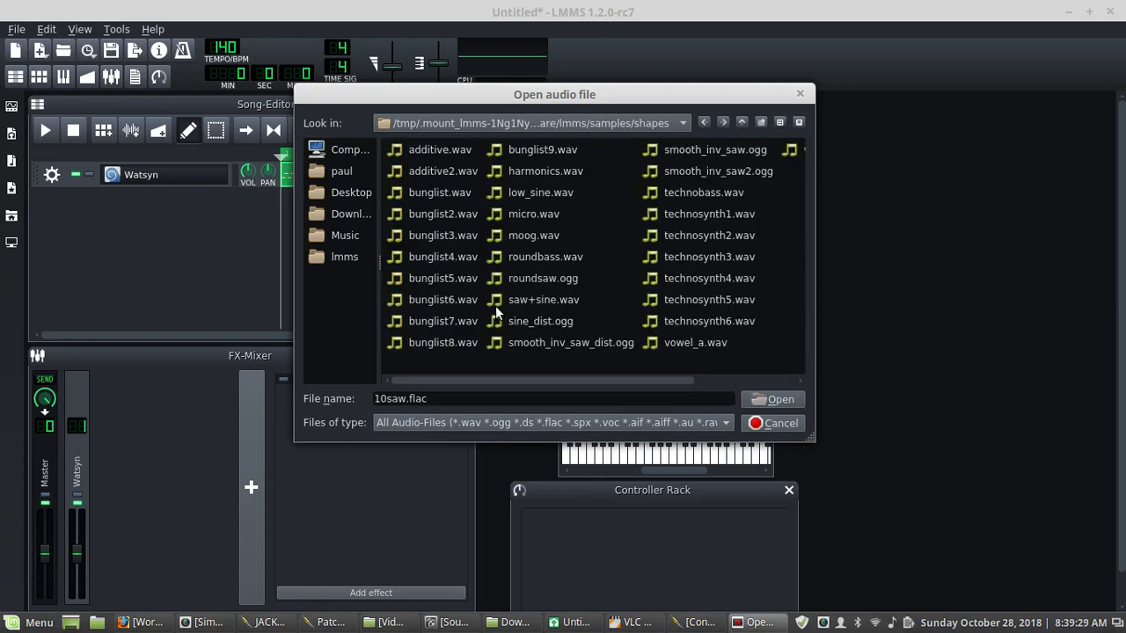
left_click(712, 382)
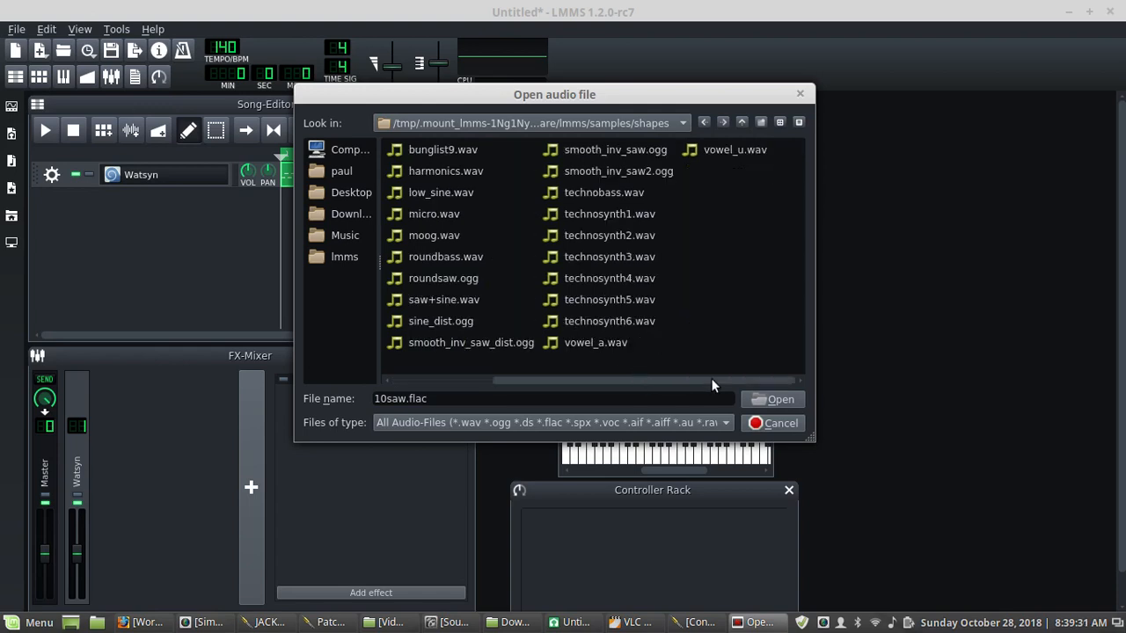
left_click(746, 151)
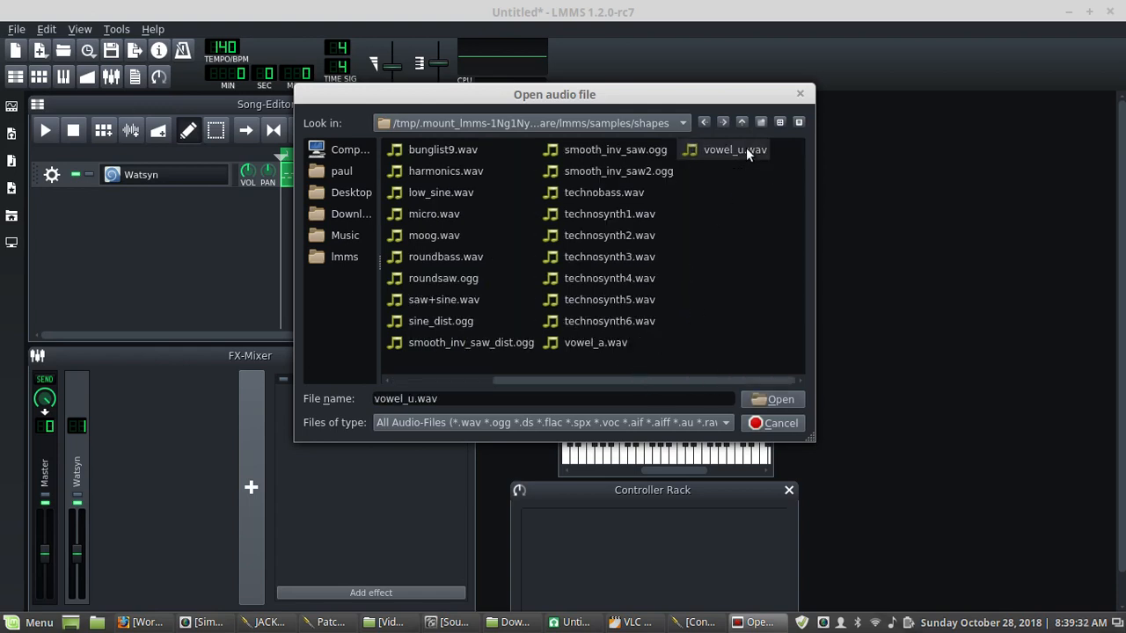
left_click(763, 399)
- Audition notes on the keyboard while checking the waveforms of oscillators B2 and B1
left_click(681, 453)
left_click(671, 453)
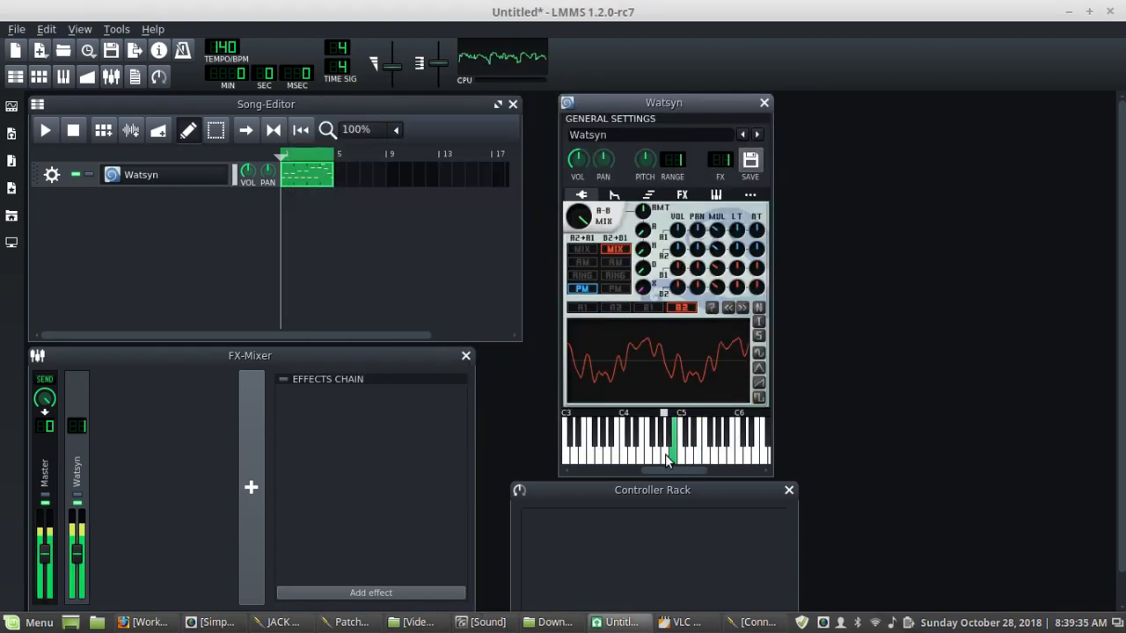
left_click(647, 307)
left_click(673, 453)
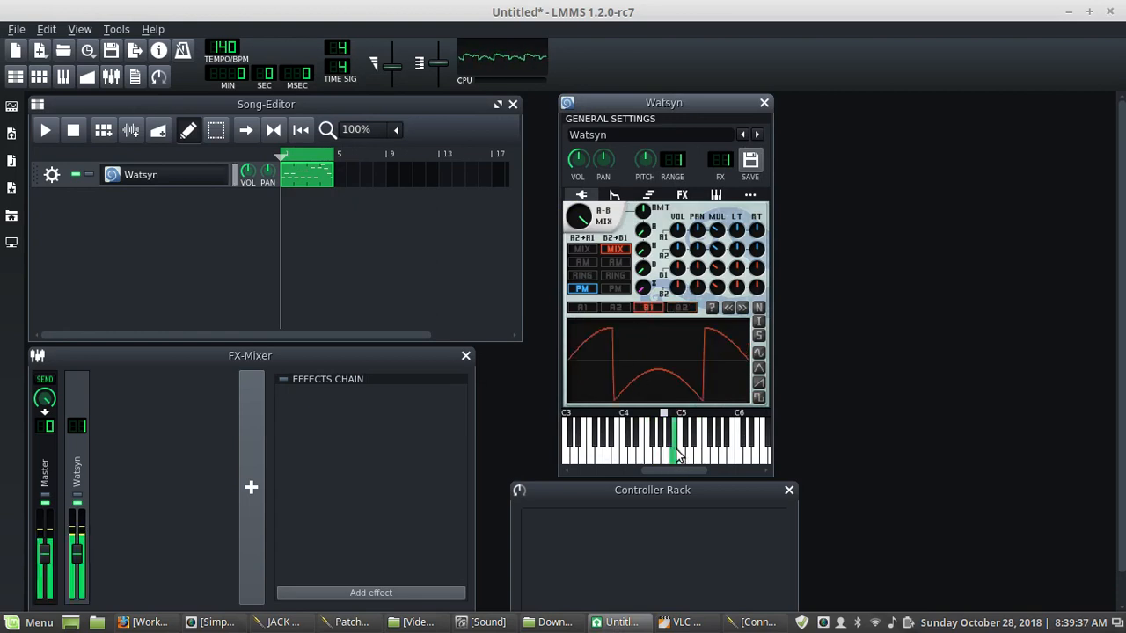
left_click(643, 453)
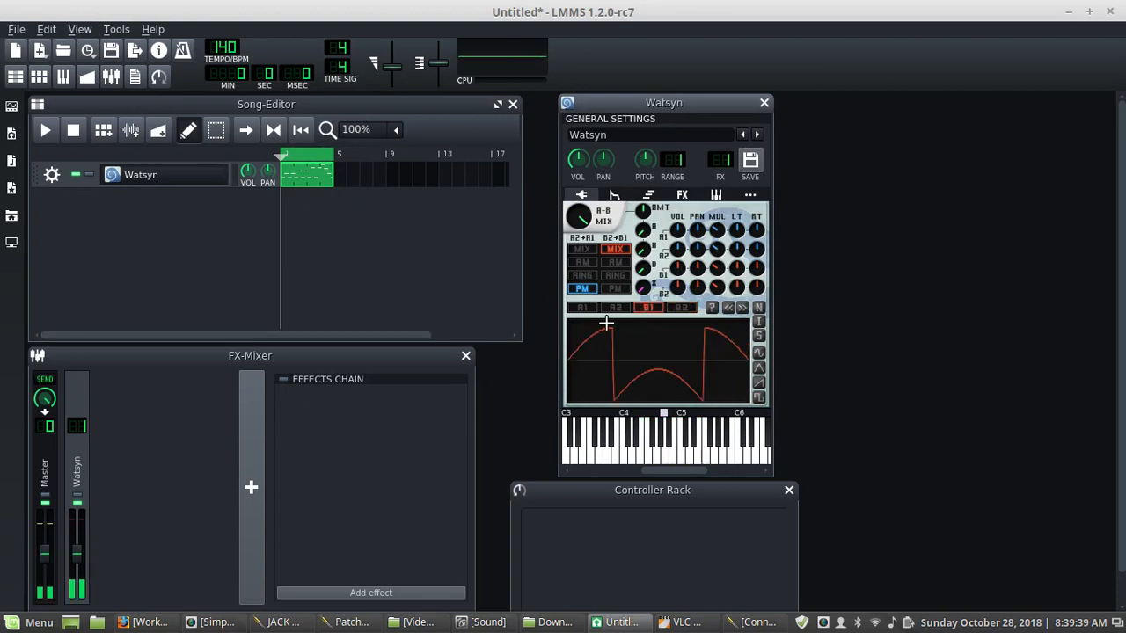
left_click(625, 456)
left_click(605, 457)
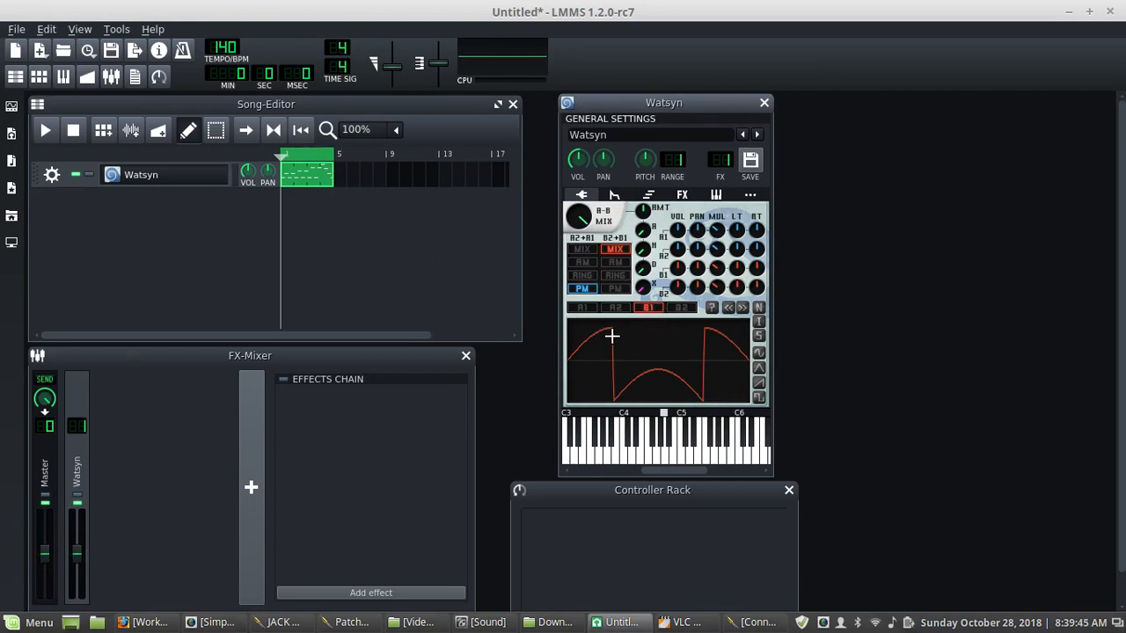
left_click(684, 308)
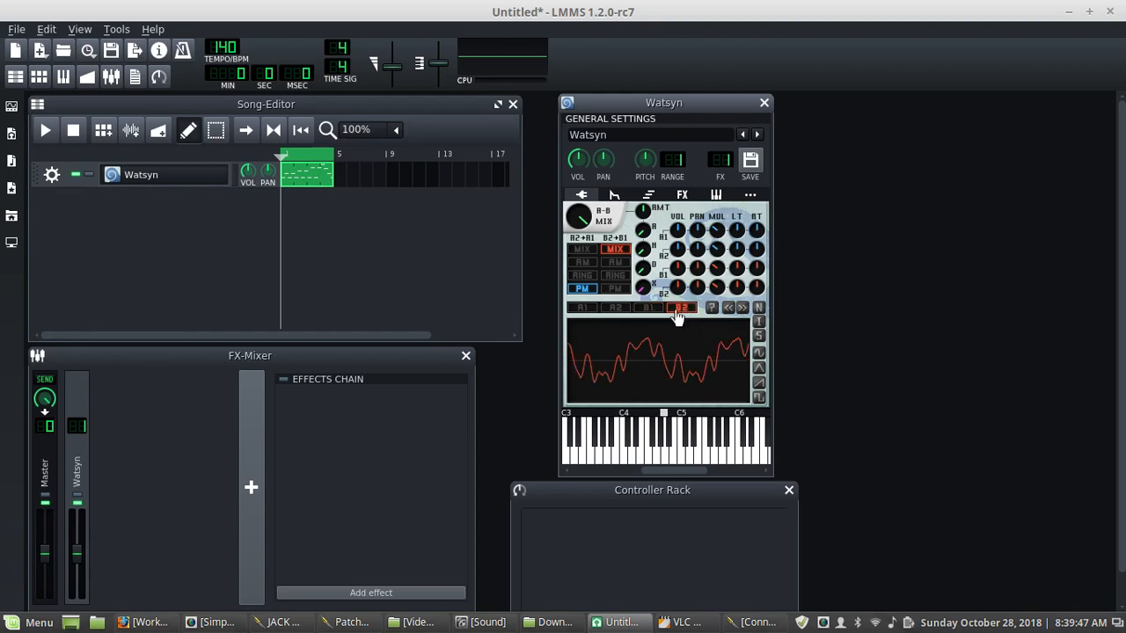
- Switch the B2+B1 pairing through amplitude, ring and phase modulation, auditioning each, and settle on ring modulation
left_click(616, 263)
left_click(652, 449)
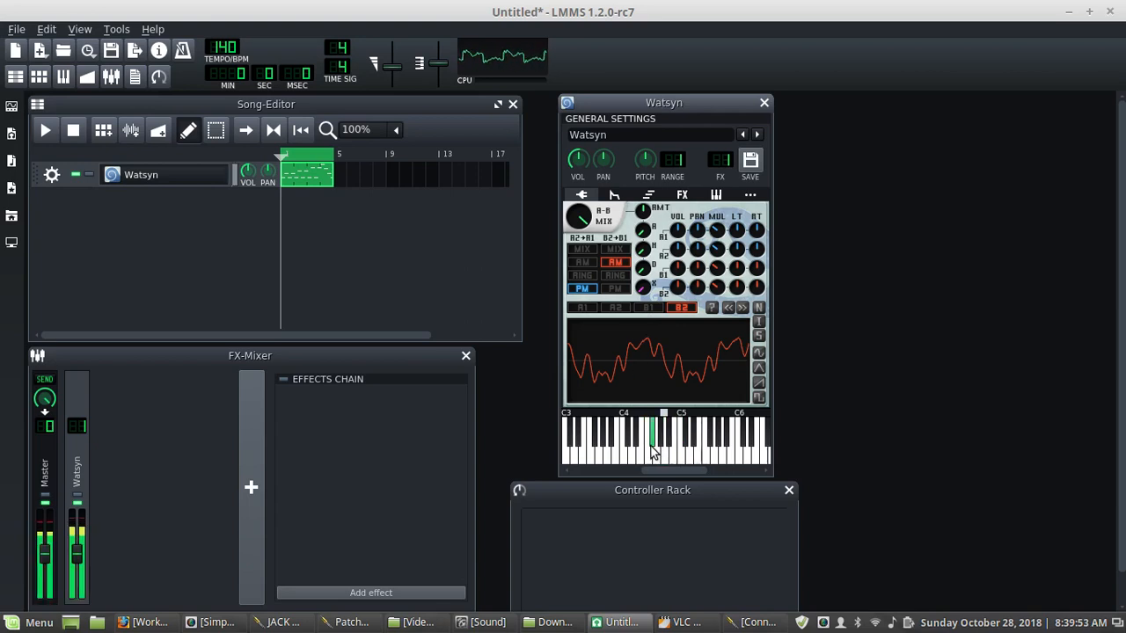
left_click(697, 448)
left_click(617, 276)
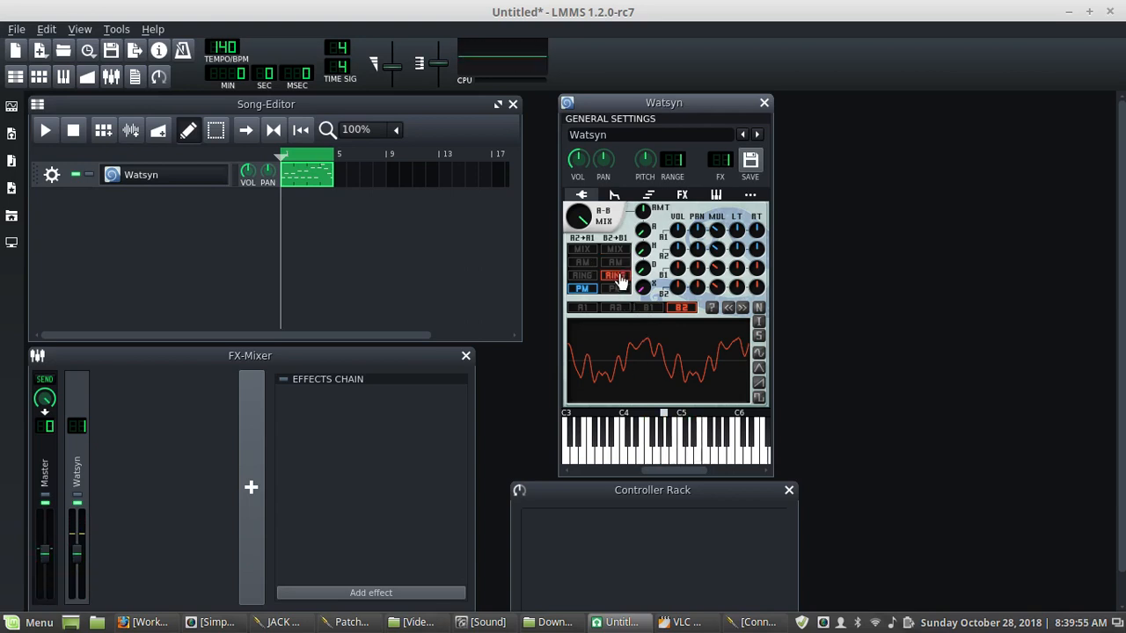
left_click(693, 447)
left_click(669, 447)
left_click(615, 288)
left_click(697, 456)
left_click(655, 454)
left_click(674, 458)
left_click(614, 276)
left_click(675, 451)
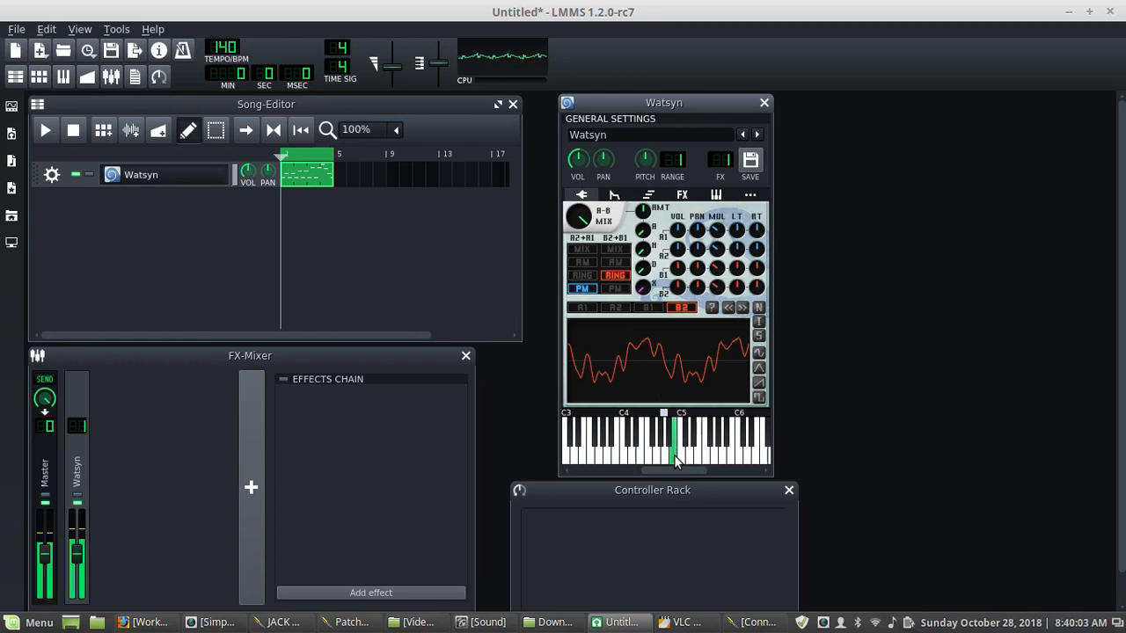
- Switch the A2+A1 pairing back to mix and audition it on the keyboard
left_click(583, 250)
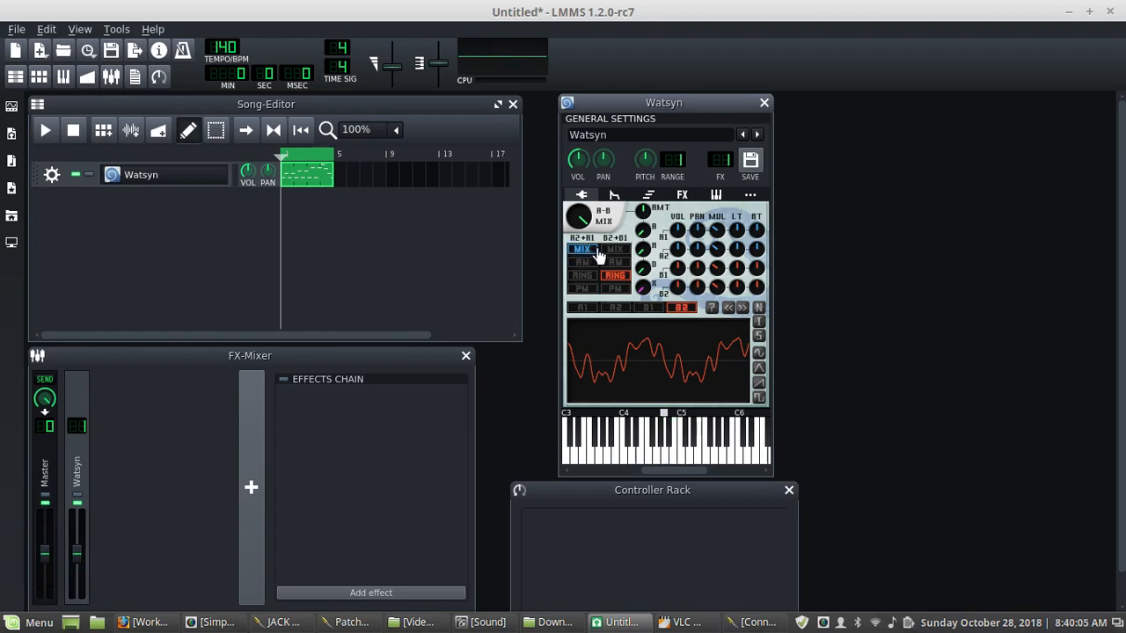
mouse_move(578, 216)
left_click(719, 230)
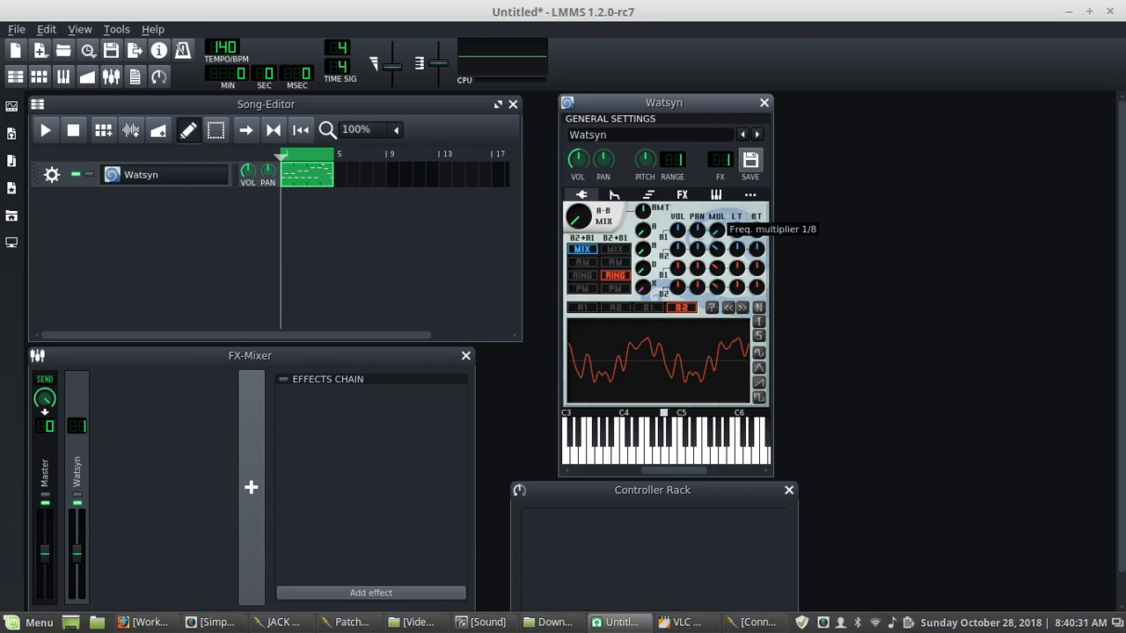
left_click(650, 451)
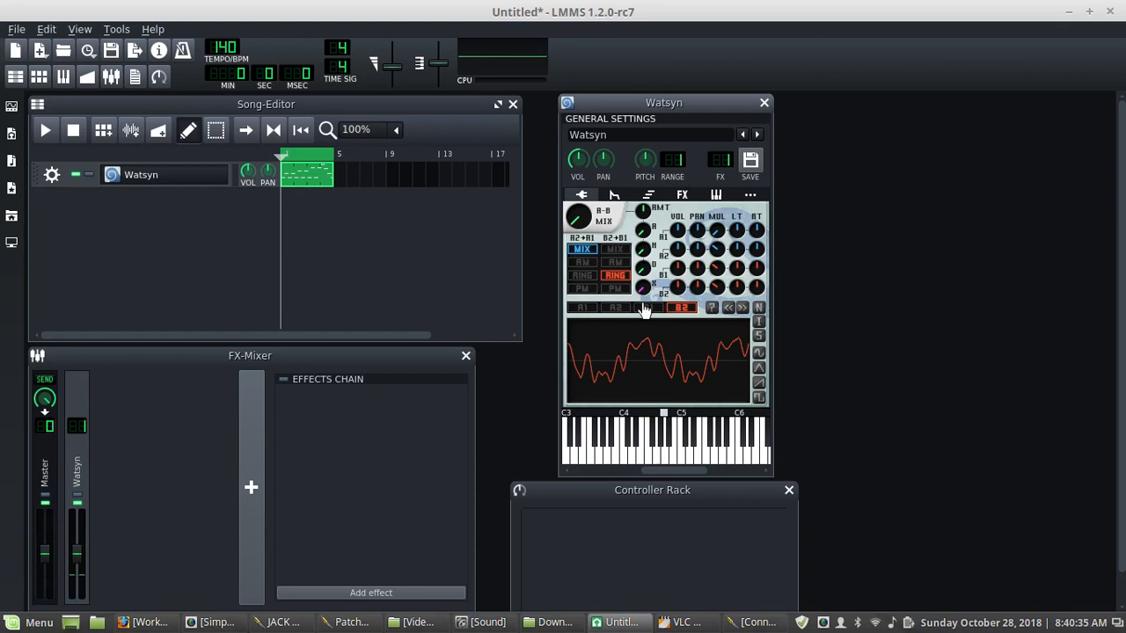
- Raise oscillator A1's frequency multiplier in steps, auditioning notes on the keyboard after each change
left_click(580, 308)
left_click(644, 457)
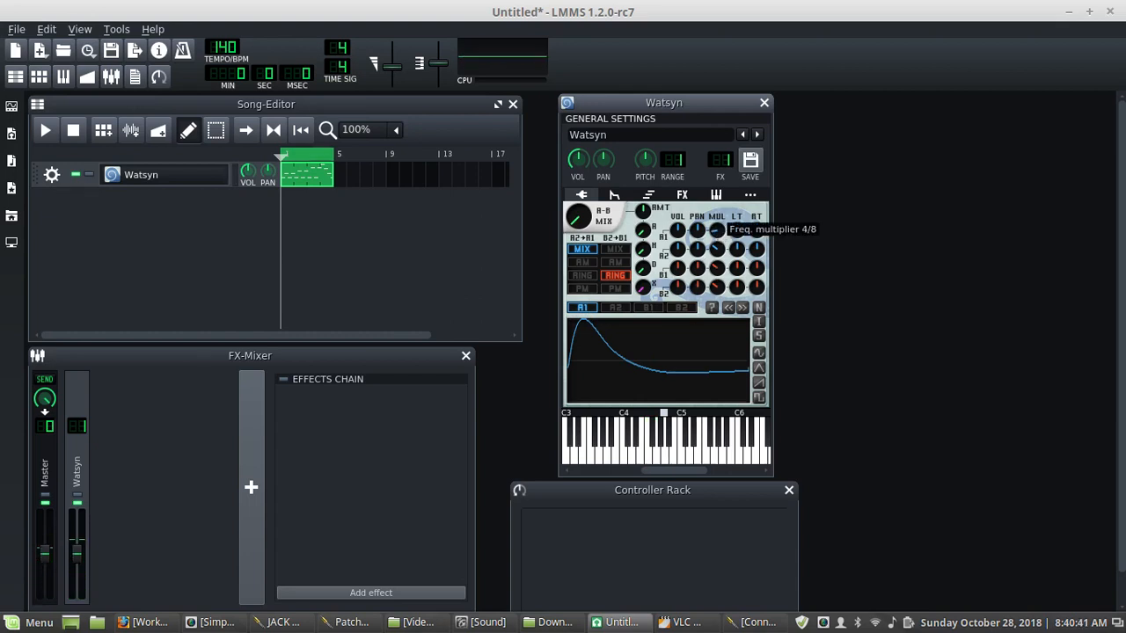
left_click(642, 459)
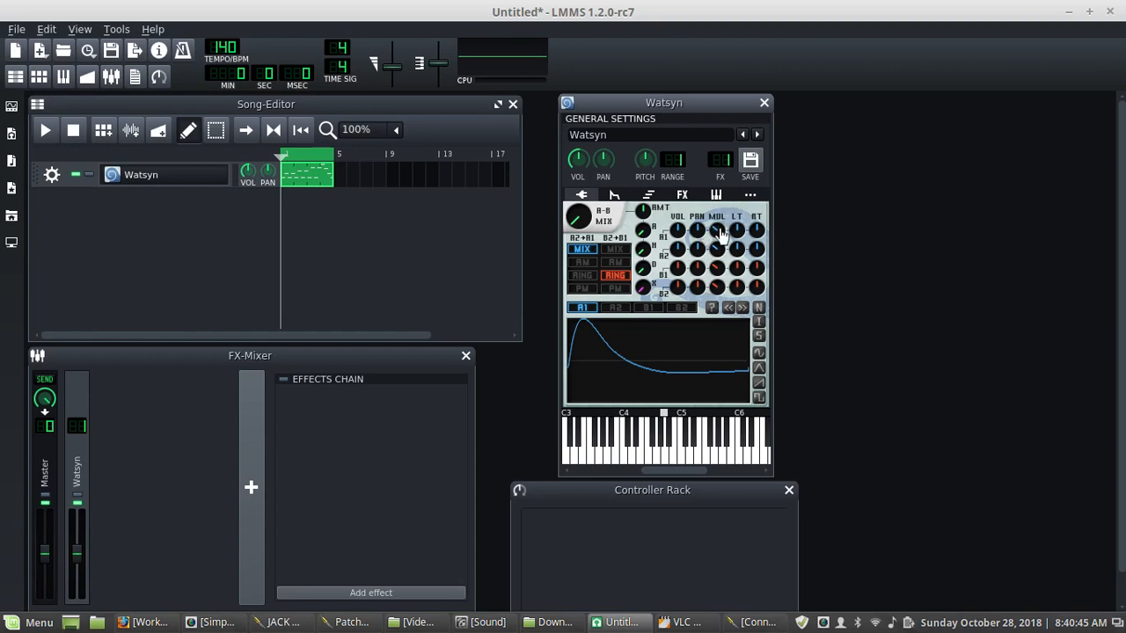
left_click_drag(717, 229, 716, 218)
left_click(662, 462)
left_click_drag(720, 231, 719, 219)
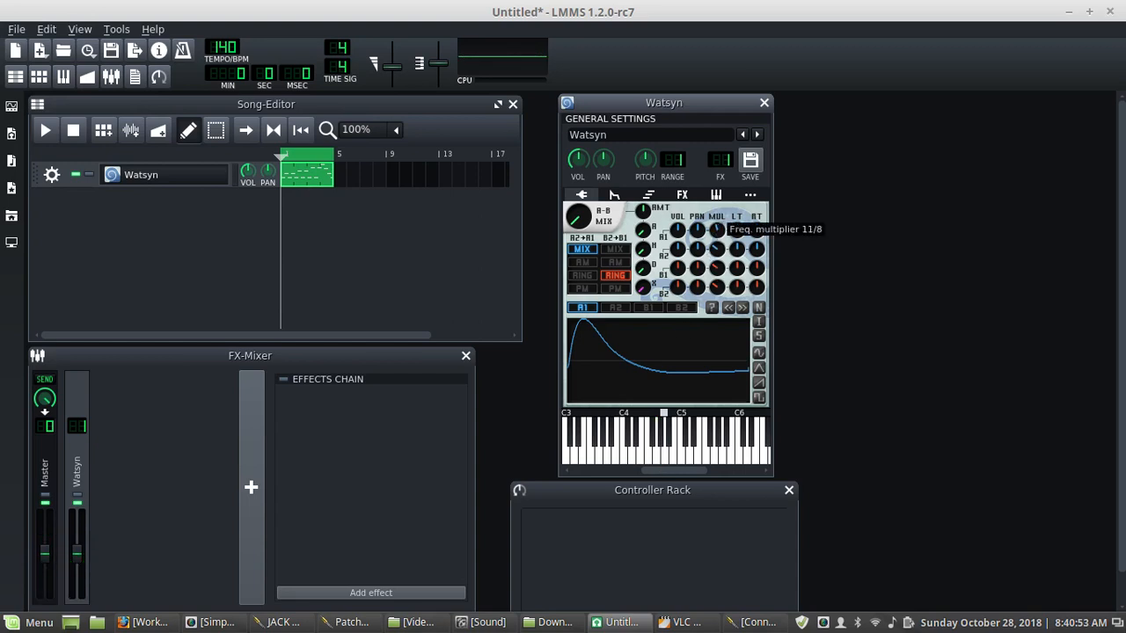
left_click(651, 450)
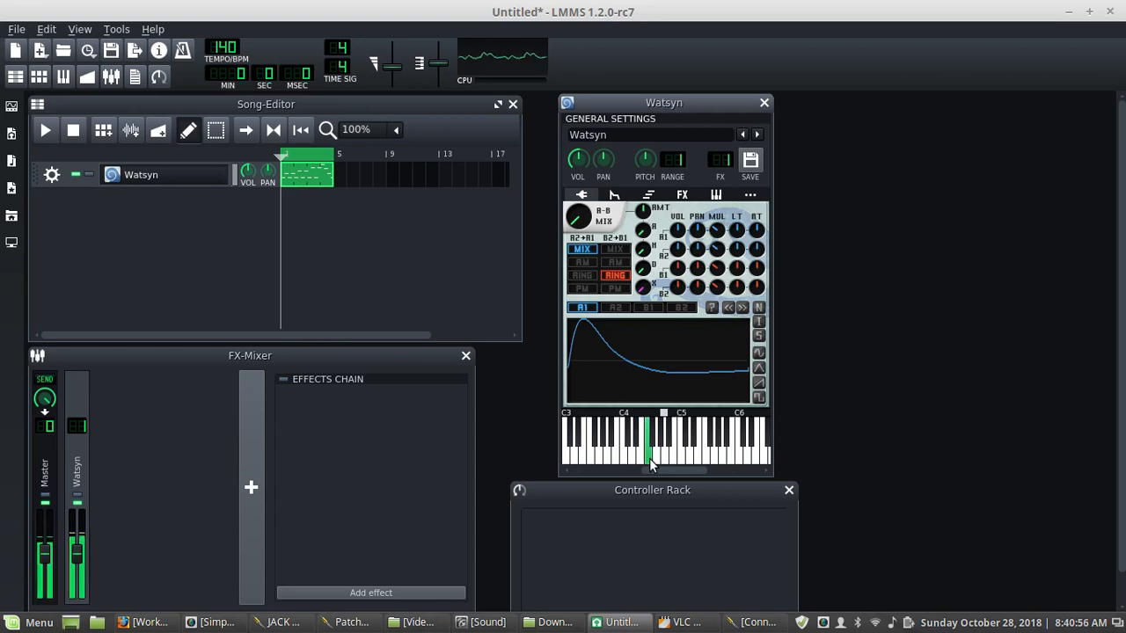
left_click(717, 250)
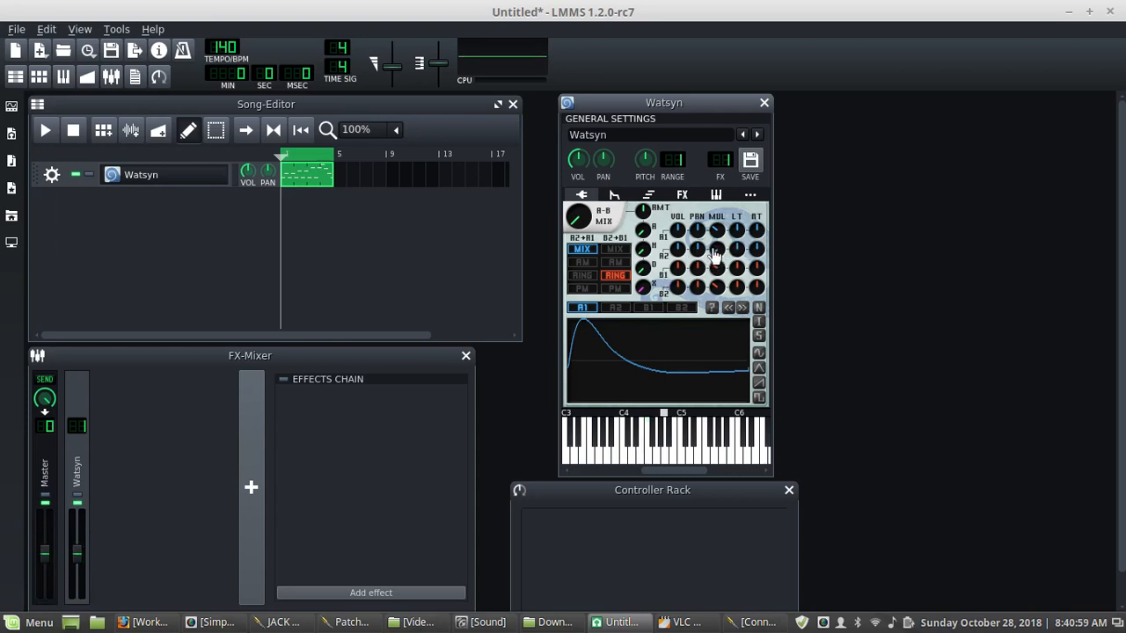
left_click(641, 453)
left_click(622, 458)
left_click(652, 453)
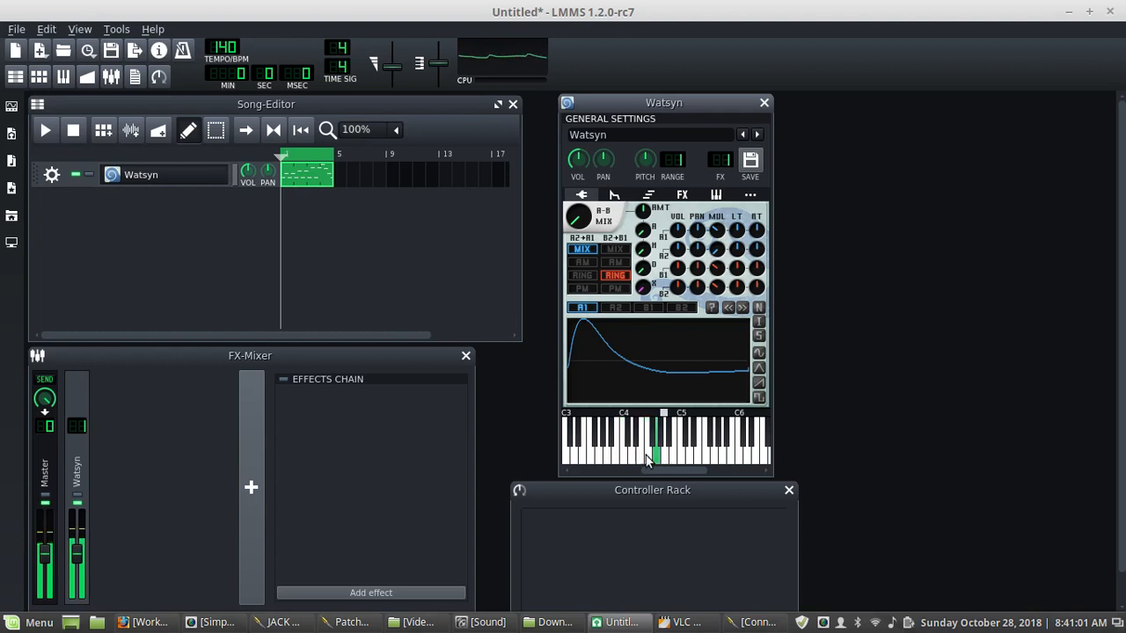
left_click(625, 456)
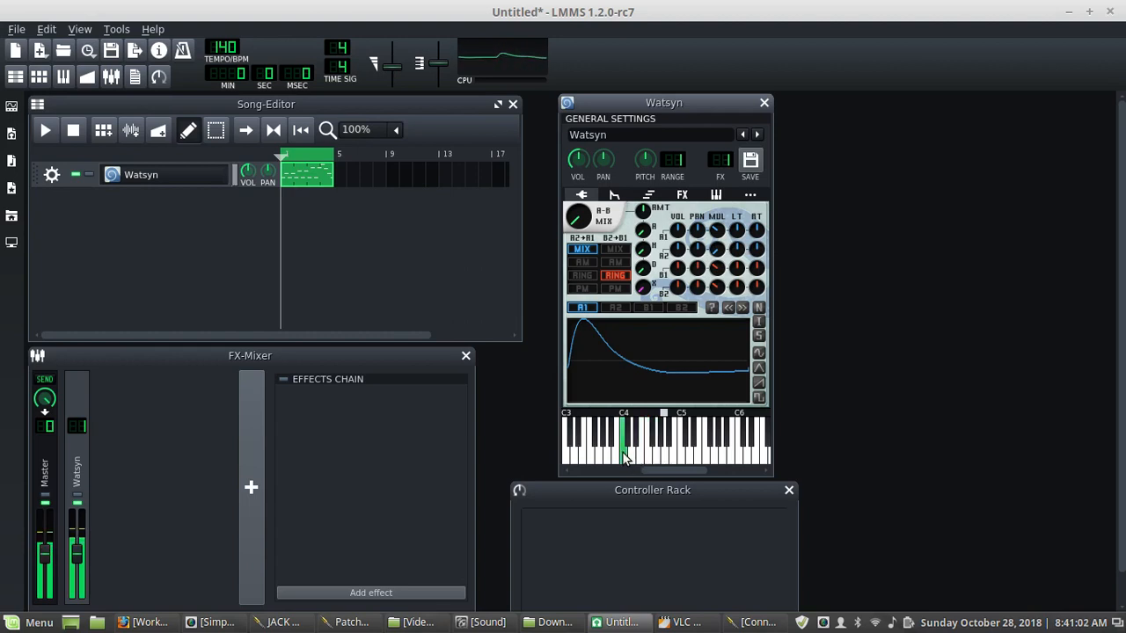
- Switch the A2+A1 pairing to amplitude modulation and audition it while viewing oscillator A2
left_click(615, 309)
left_click(594, 310)
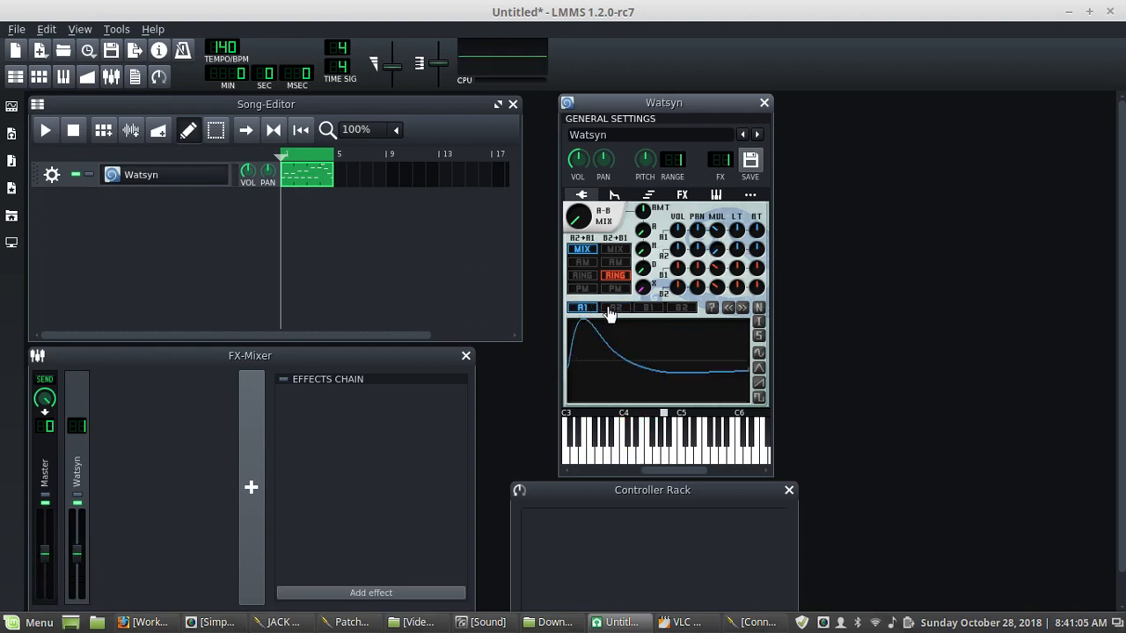
left_click(612, 309)
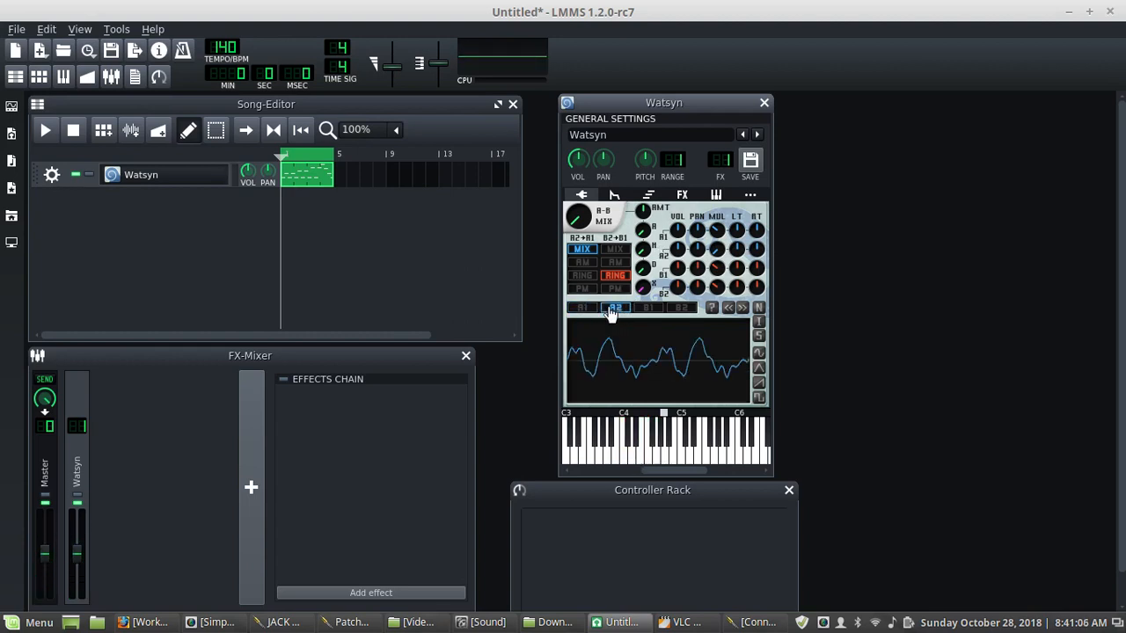
left_click(582, 263)
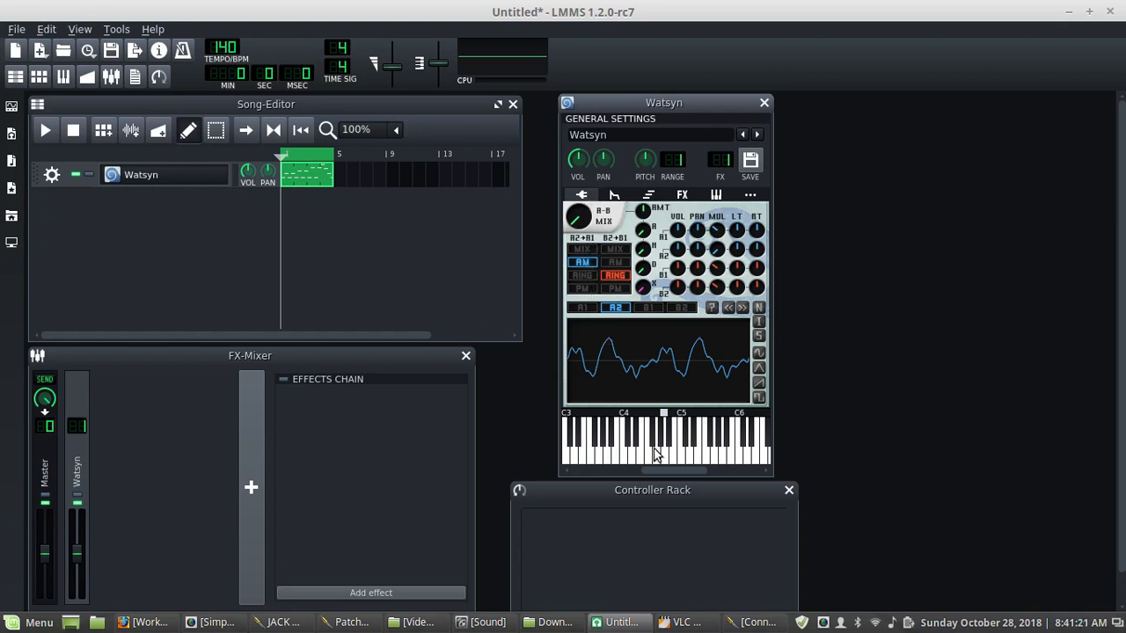
mouse_move(655, 448)
left_mouse_down()
mouse_move(622, 448)
mouse_move(633, 449)
left_mouse_up()
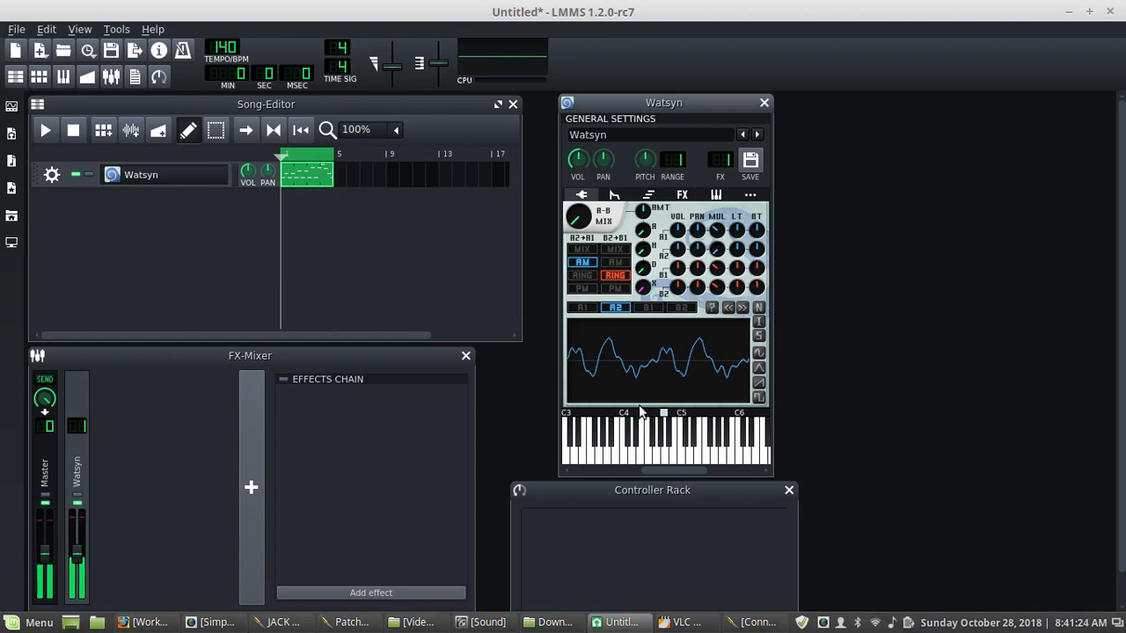
- Set the B2+B1 pairing to phase modulation and sweep the A-B mix knob while auditioning notes
left_click(613, 291)
left_click_drag(583, 223, 583, 122)
left_click_drag(678, 451, 633, 461)
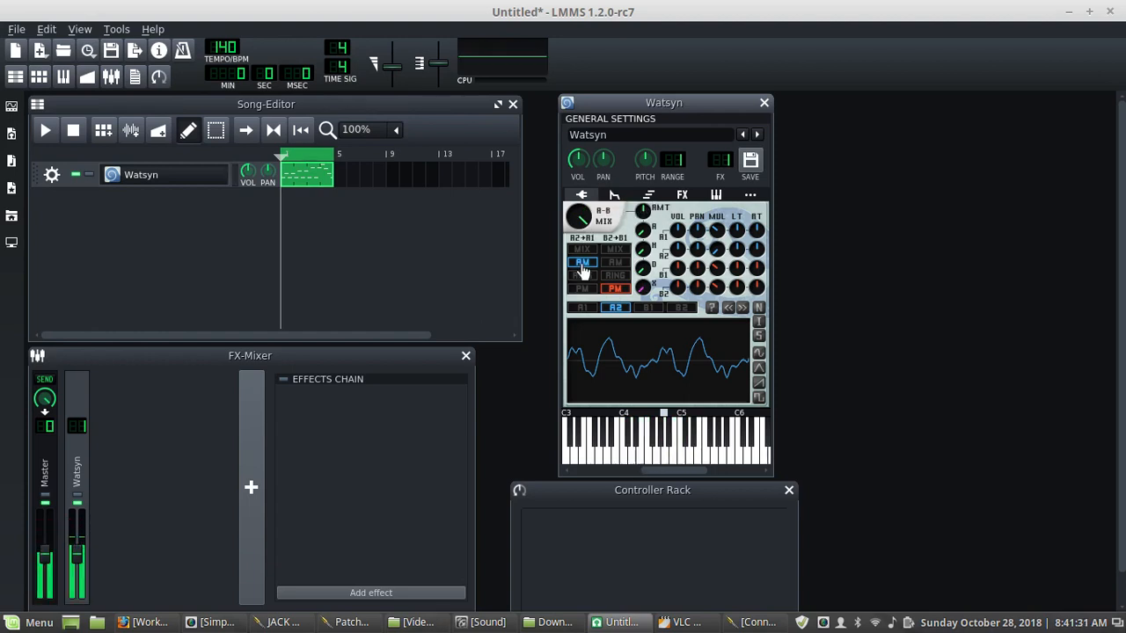
left_click_drag(576, 221, 584, 301)
left_click(652, 459)
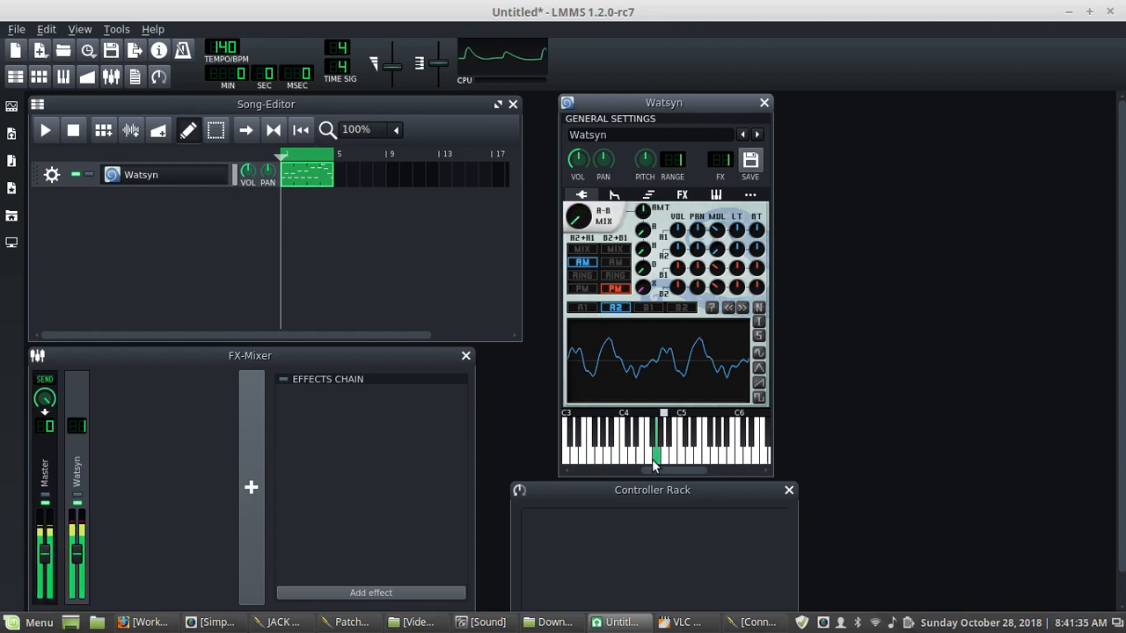
left_click_drag(588, 230, 587, 209)
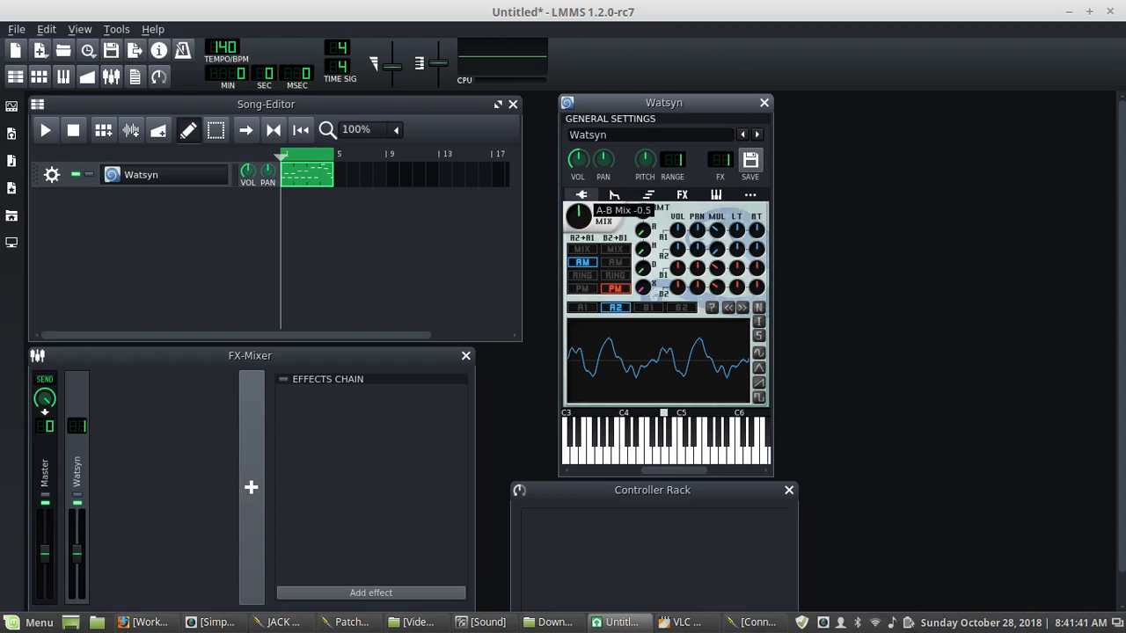
left_click_drag(578, 214, 578, 207)
left_click_drag(666, 458, 637, 453)
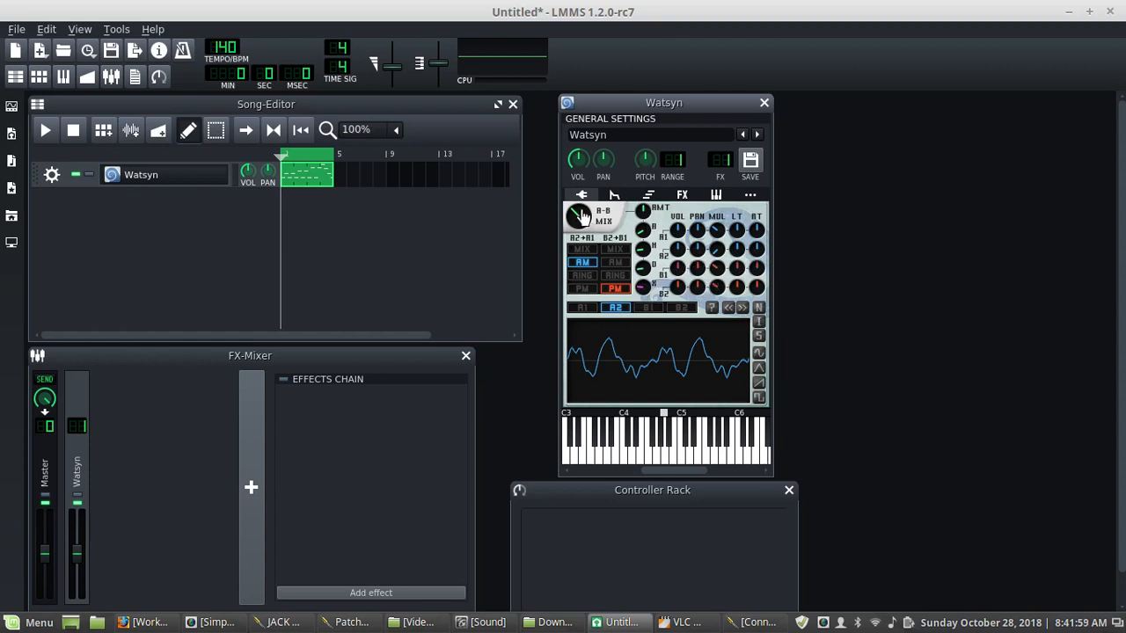
- Nudge the crosstalk knob slightly
left_click(642, 287)
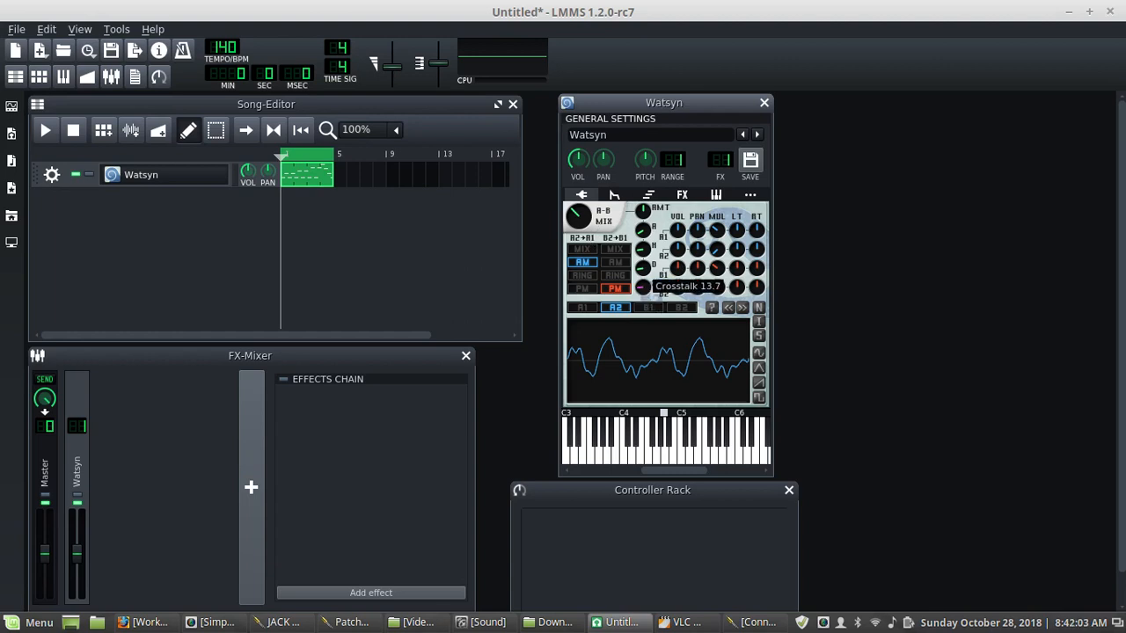
left_click_drag(642, 288, 642, 295)
left_click_drag(642, 294, 642, 295)
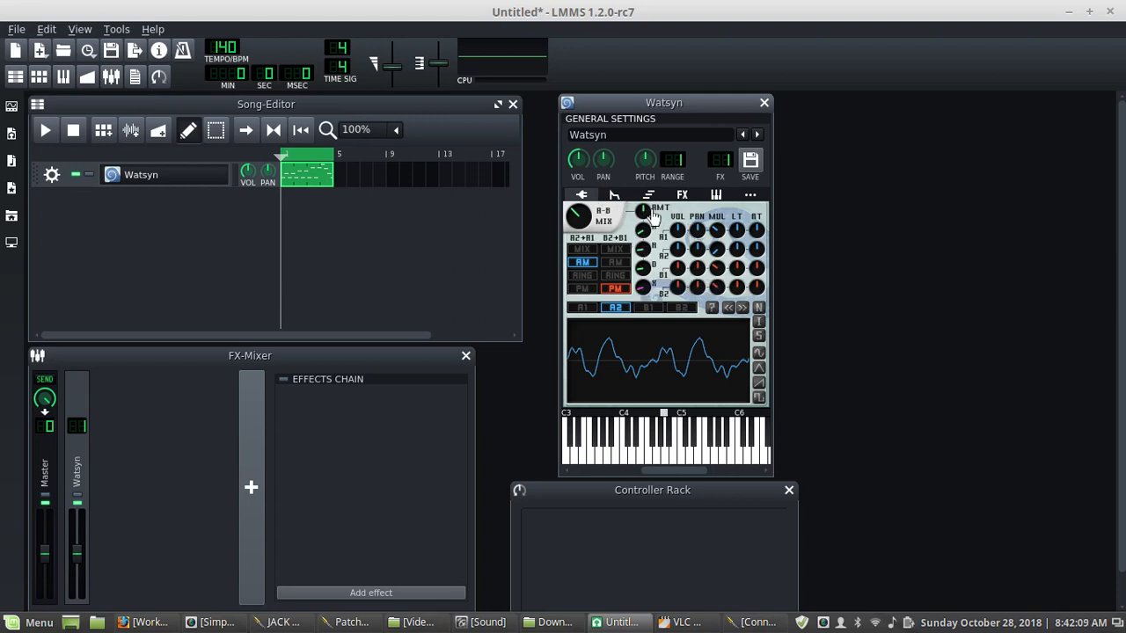
- Lower the mix envelope amount and audition a few notes on the keyboard
left_click(647, 213)
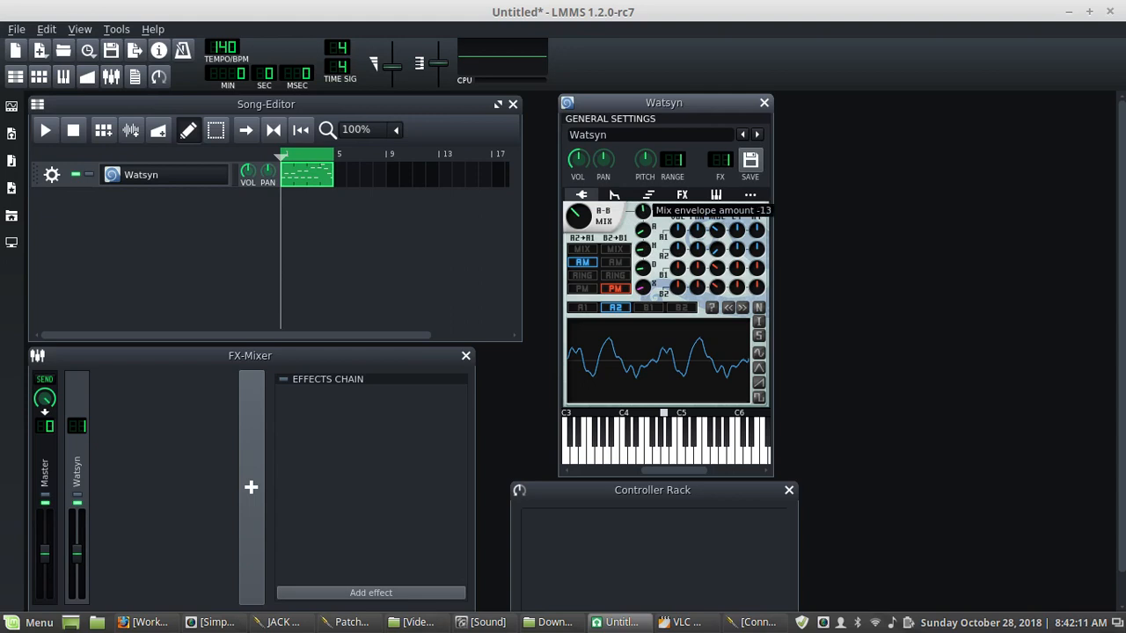
left_click_drag(643, 211, 643, 211)
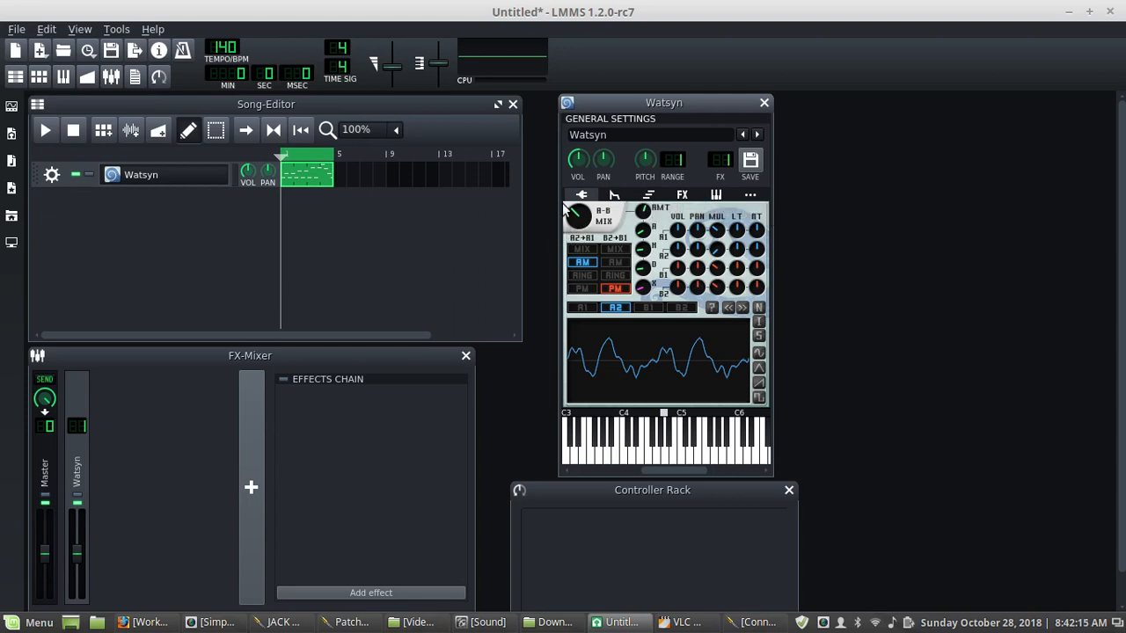
left_click(645, 214)
left_click_drag(643, 211, 645, 222)
left_click(654, 456)
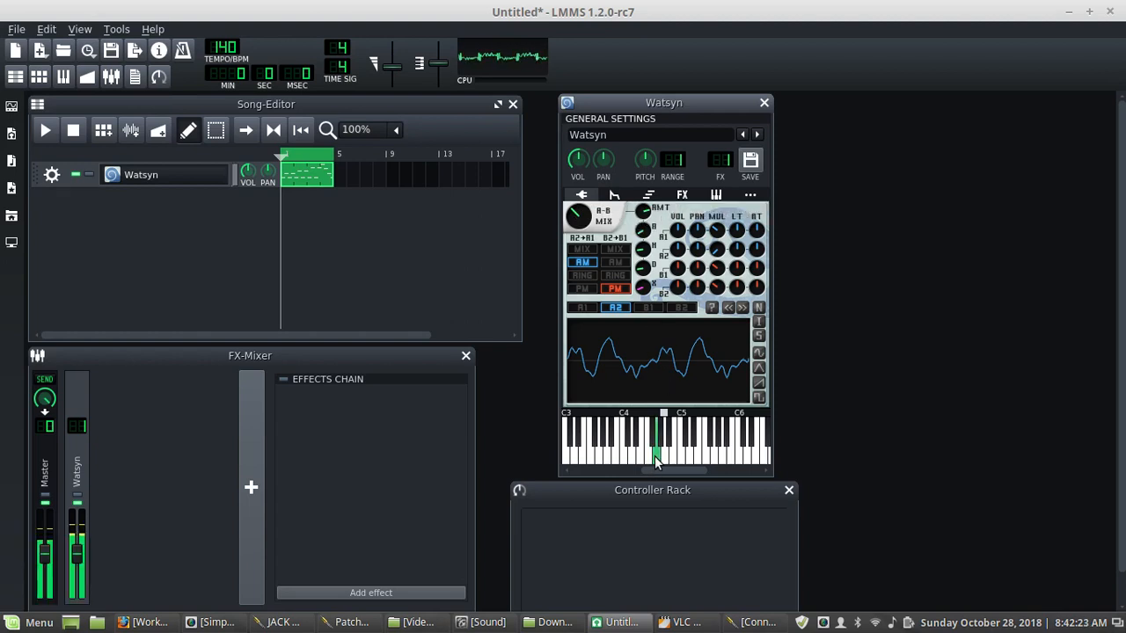
left_click(630, 455)
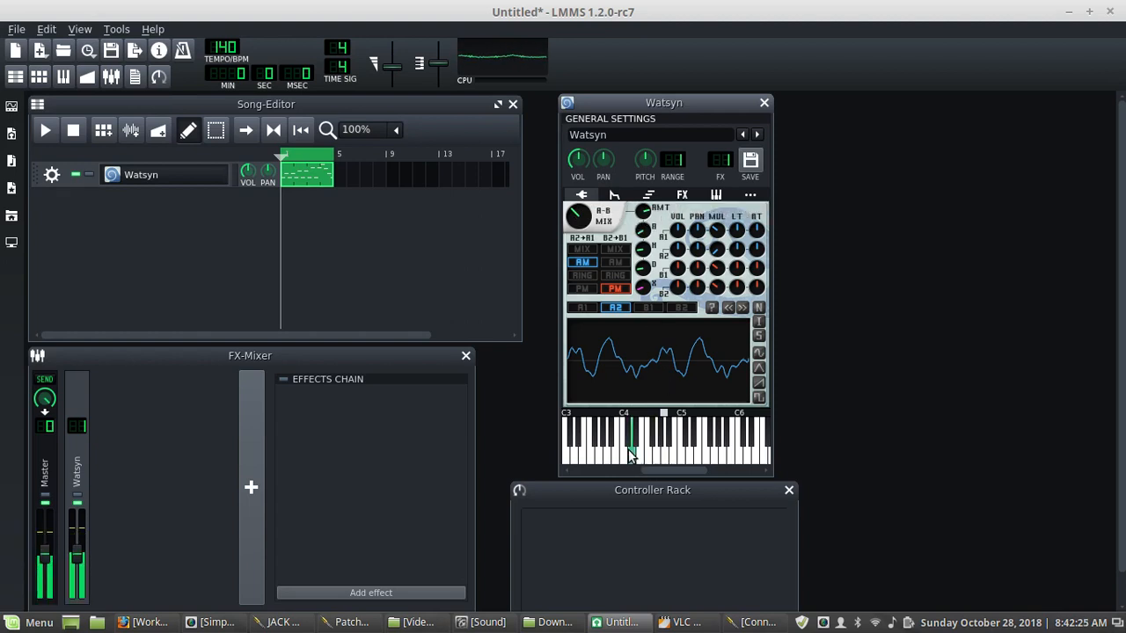
left_click(672, 446)
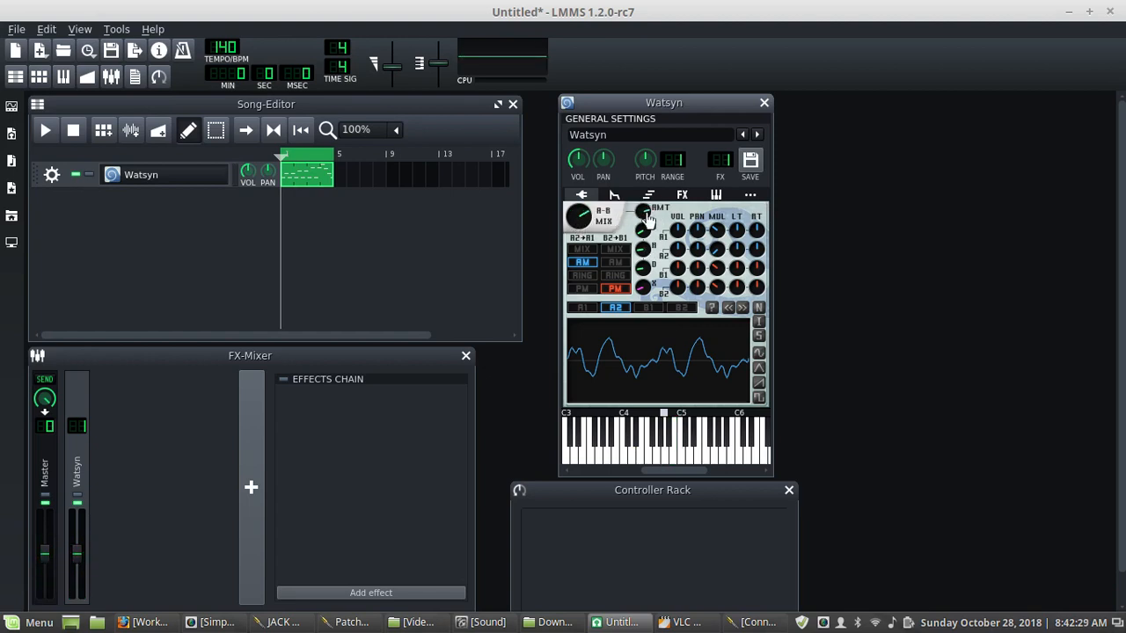
- Adjust the mix envelope amount further and audition a series of keyboard notes
left_click_drag(646, 215, 646, 219)
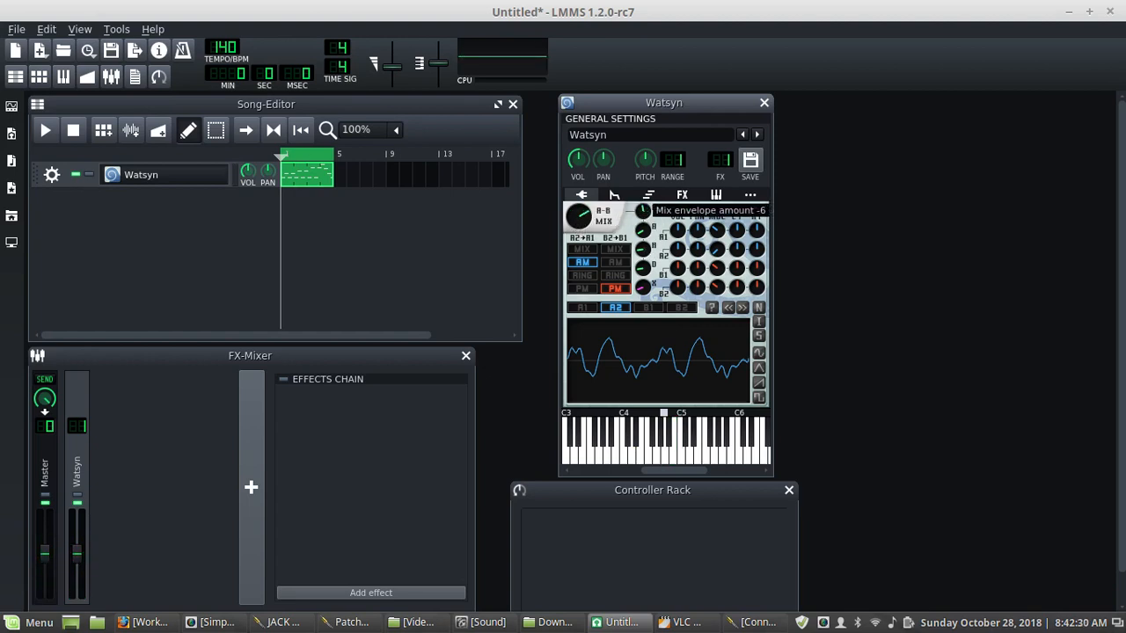
left_click(683, 456)
left_click(624, 453)
left_click(655, 456)
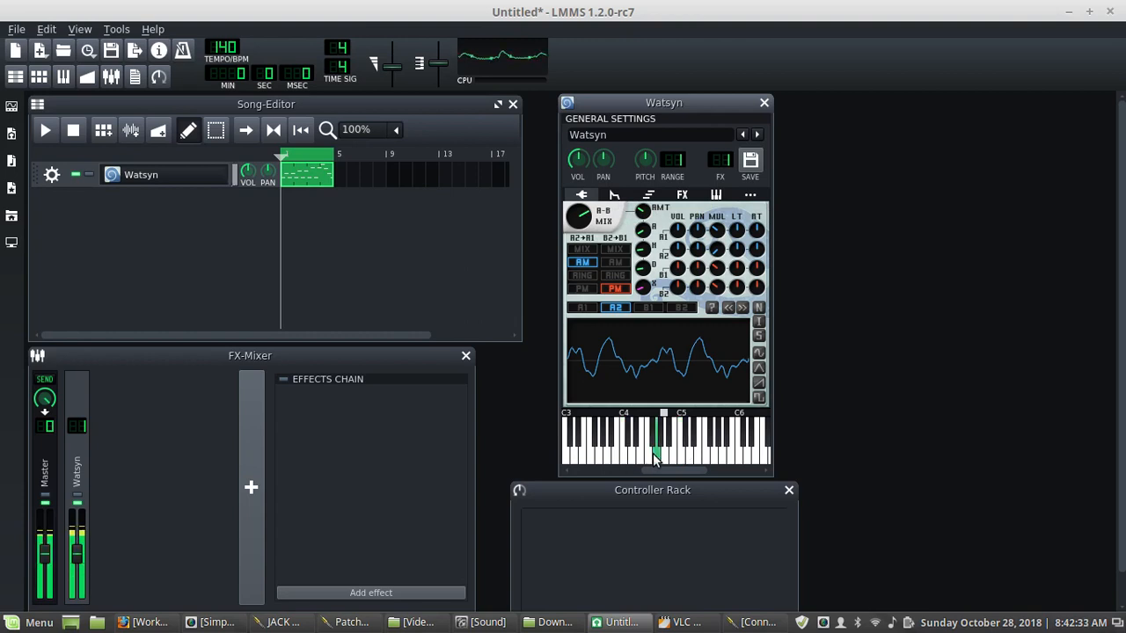
left_click(637, 450)
left_click(615, 449)
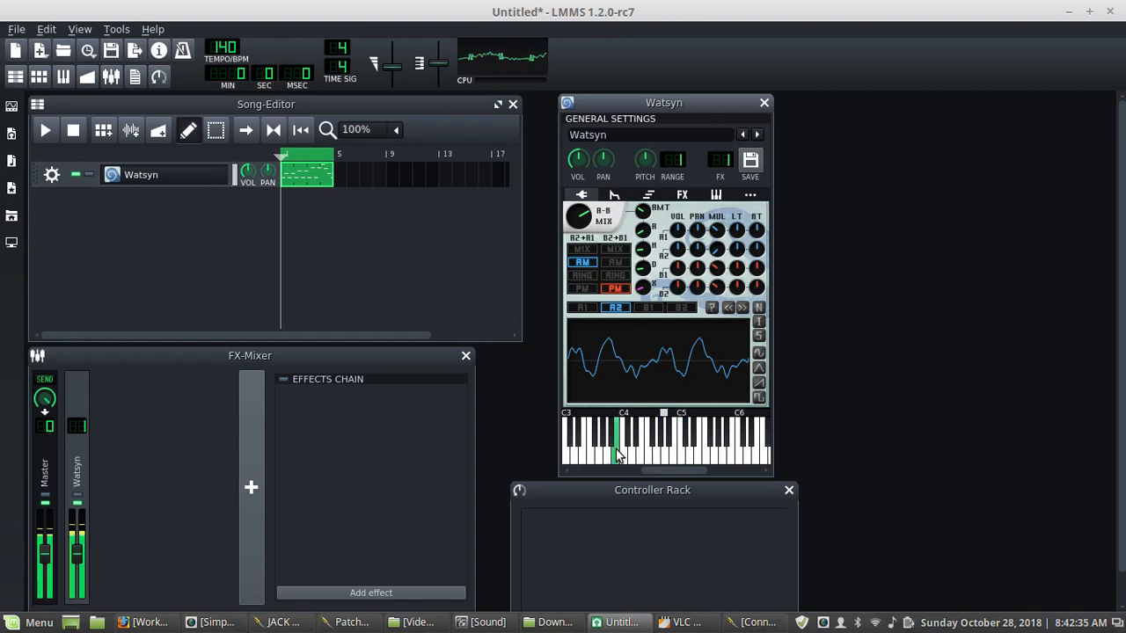
left_click(644, 453)
left_click(678, 453)
left_click(700, 453)
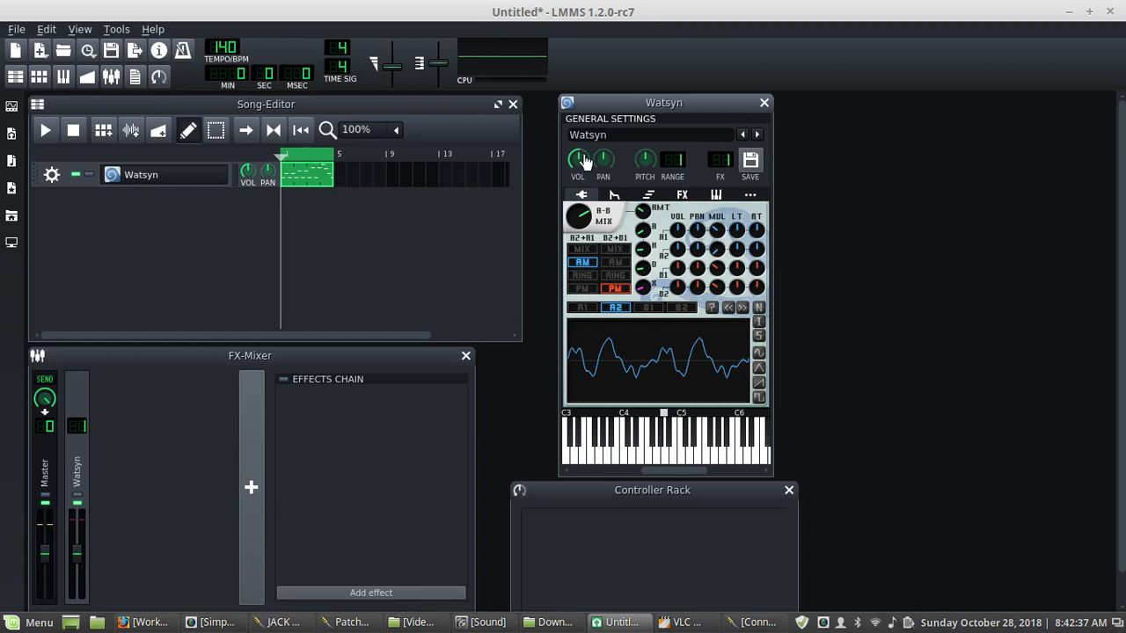
- Raise the instrument volume, sweep across the keyboard and start song playback
left_click_drag(584, 158, 584, 133)
left_click_drag(645, 451, 607, 457)
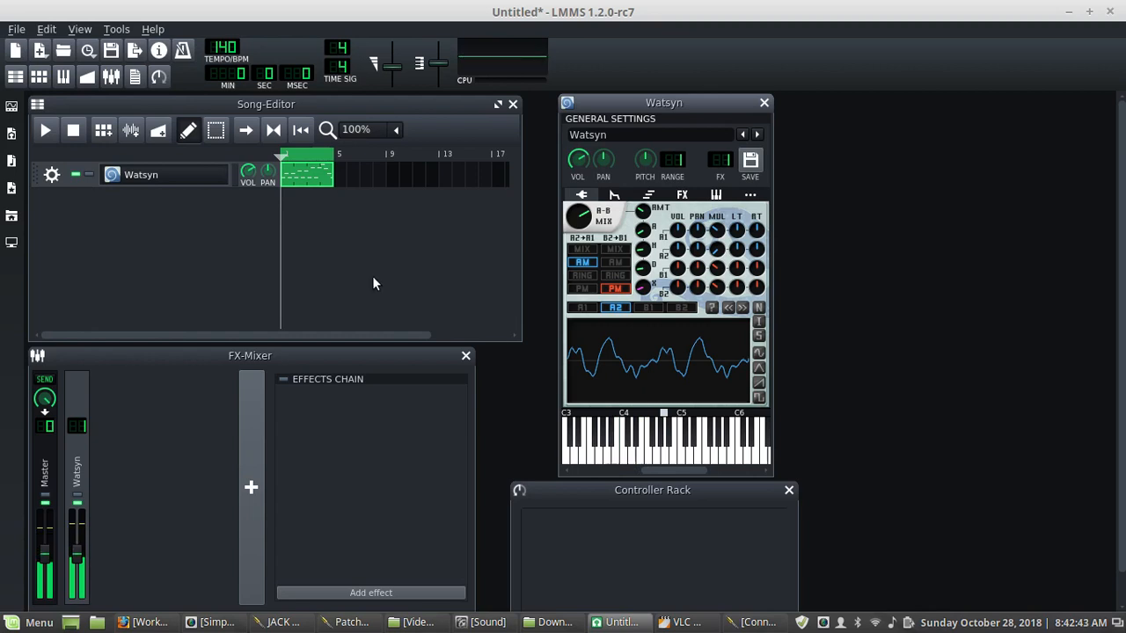
left_click(48, 130)
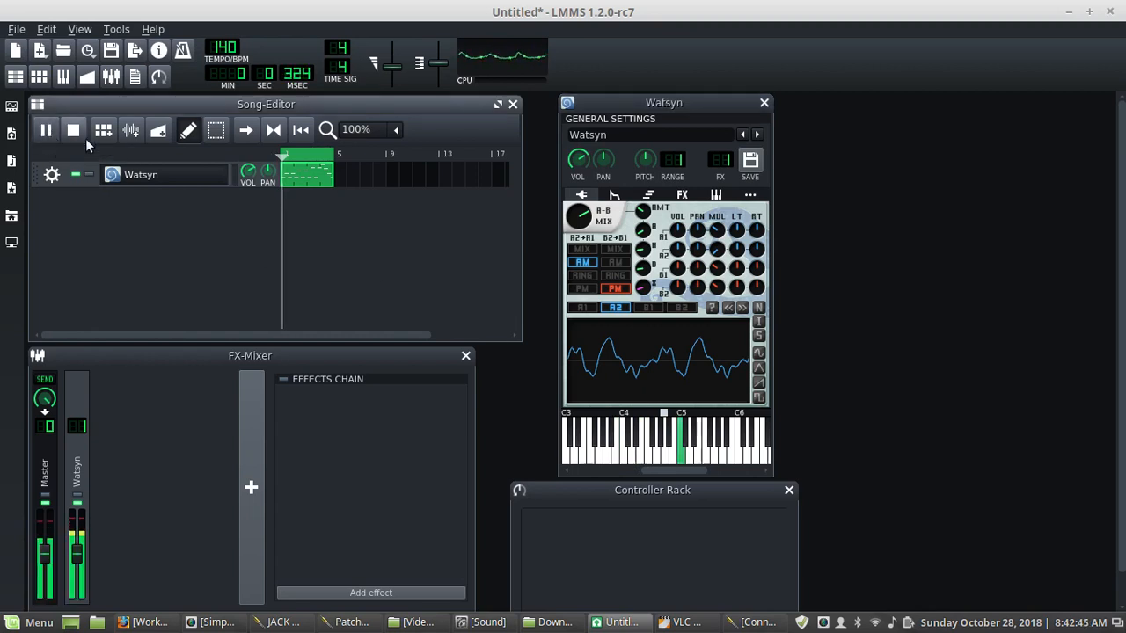
- Raise the mix envelope amount and sweep the A-B mix knob while the song plays
left_click_drag(588, 215, 588, 248)
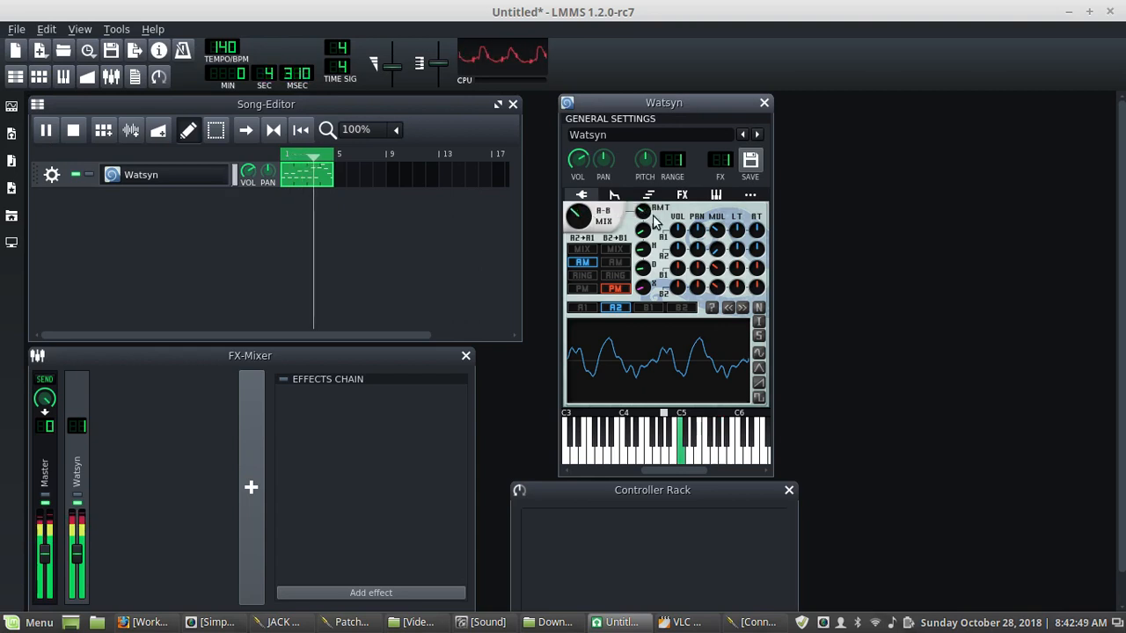
left_click_drag(643, 211, 643, 184)
left_click_drag(578, 215, 577, 244)
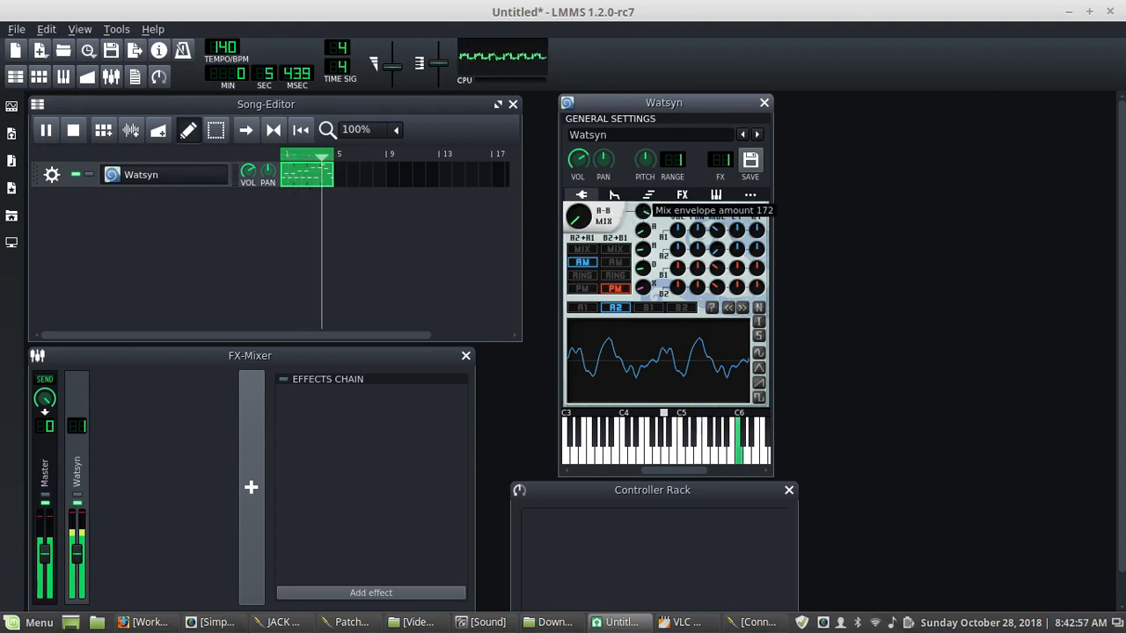
left_click(577, 215)
left_click_drag(578, 216, 578, 213)
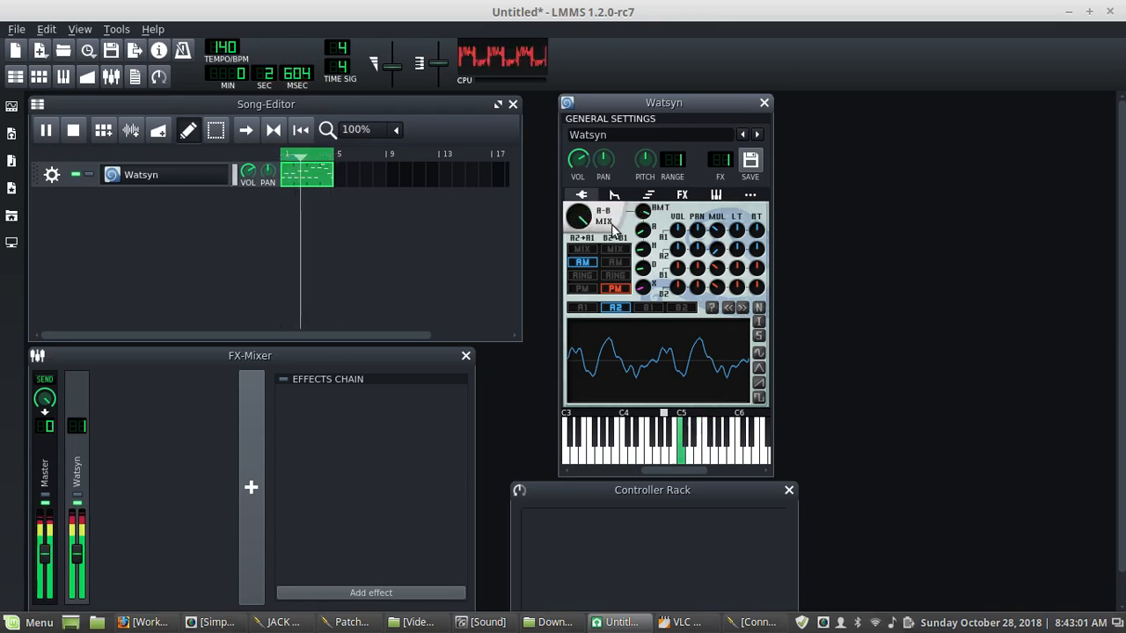
mouse_move(643, 212)
left_mouse_down()
mouse_move(643, 228)
mouse_move(578, 218)
mouse_move(579, 230)
mouse_move(644, 201)
left_mouse_up()
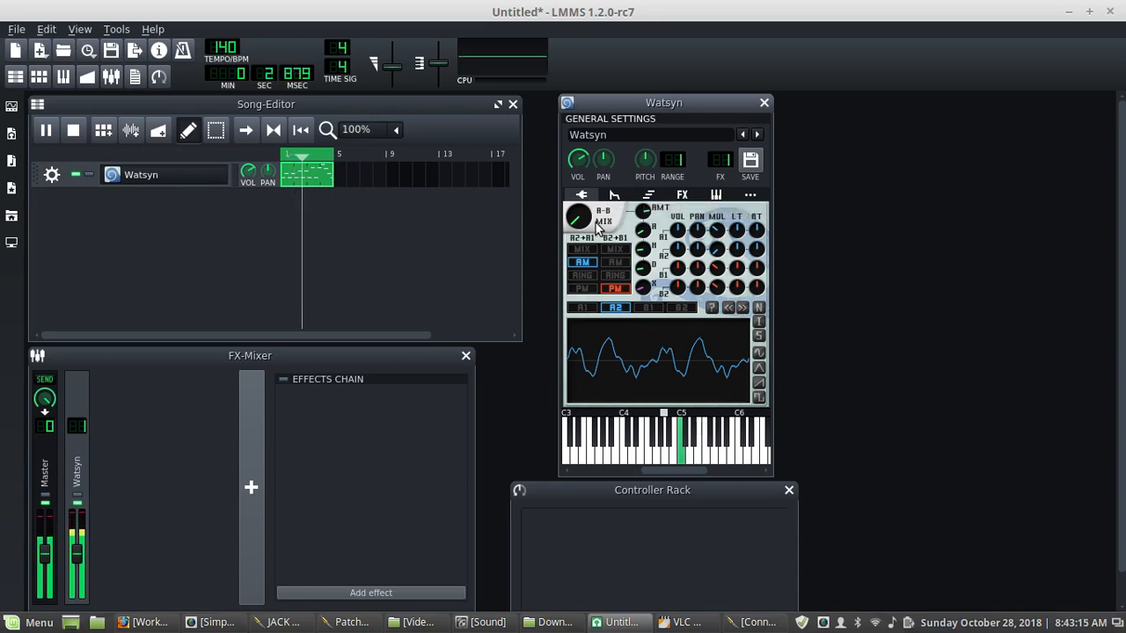
- Switch the B2+B1 pairing to mix and audition the A2+A1 pairing in PM, ring and mix modes
left_click(581, 288)
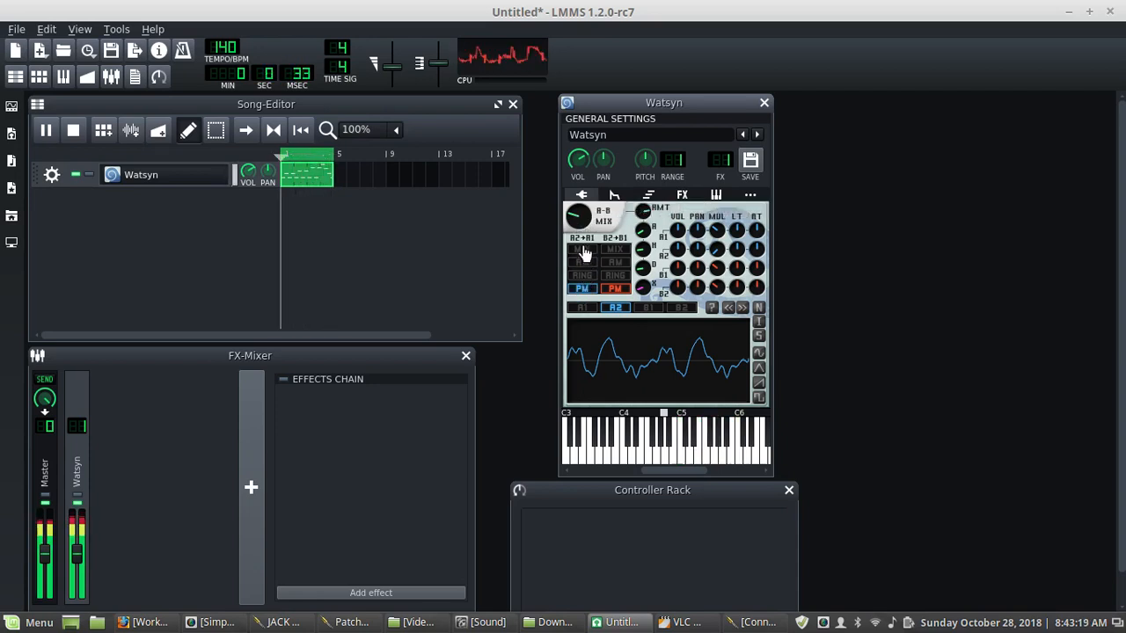
left_click(615, 250)
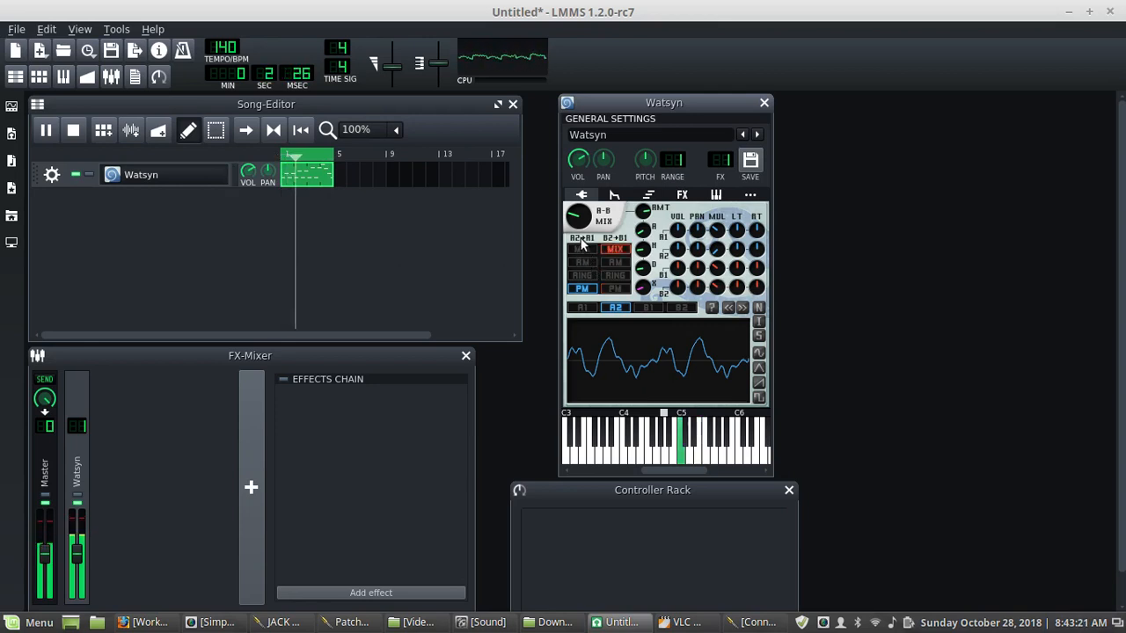
left_click_drag(578, 216, 578, 216)
left_click(581, 275)
left_click(581, 250)
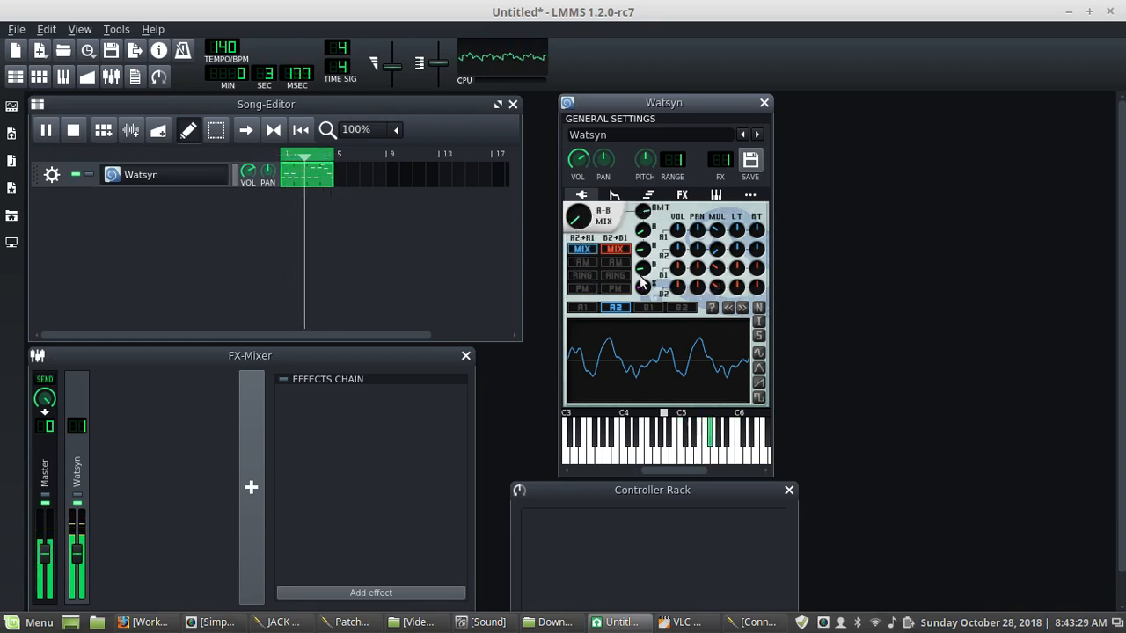
- Raise the mix envelope decay and hold, and lower its attack
left_click_drag(642, 269, 642, 250)
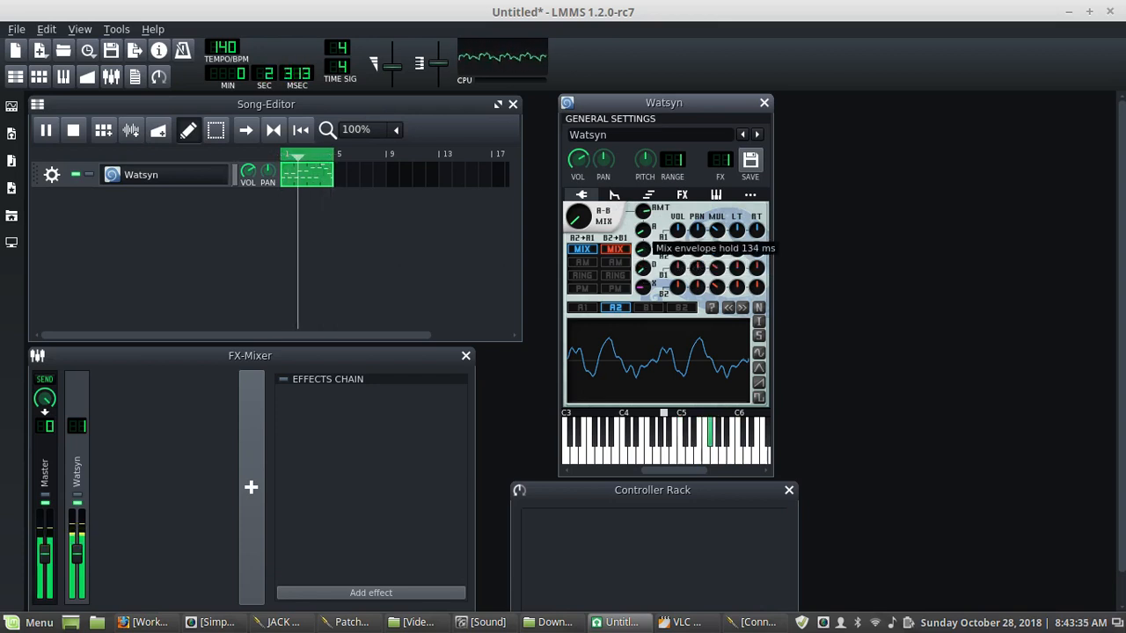
left_click_drag(643, 250, 645, 232)
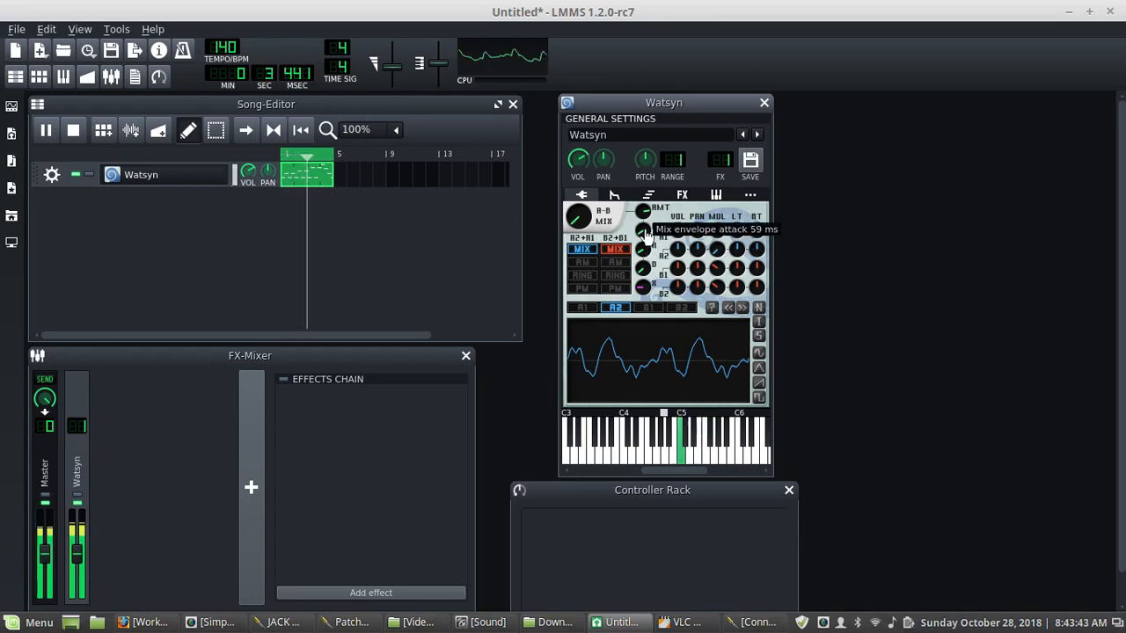
scroll(646, 234, "down", 10)
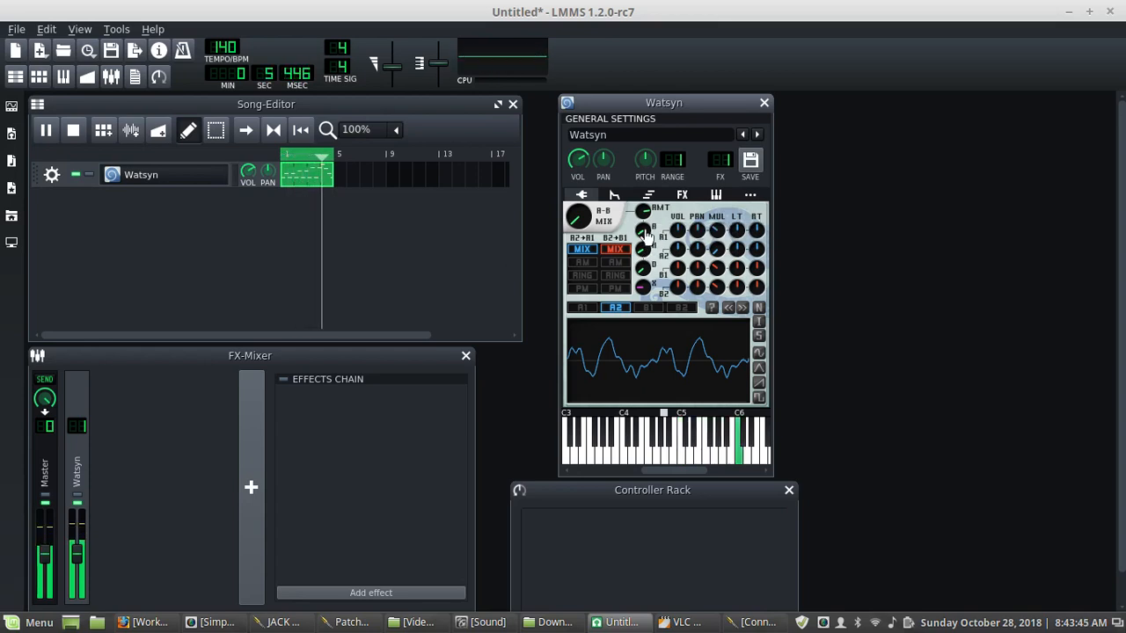
scroll(646, 234, "down", 1)
- Sweep the A-B mix knob and turn the mix envelope amount down sharply
mouse_move(645, 214)
left_mouse_down()
mouse_move(644, 225)
mouse_move(590, 207)
mouse_move(590, 191)
mouse_move(644, 209)
mouse_move(644, 199)
left_mouse_up()
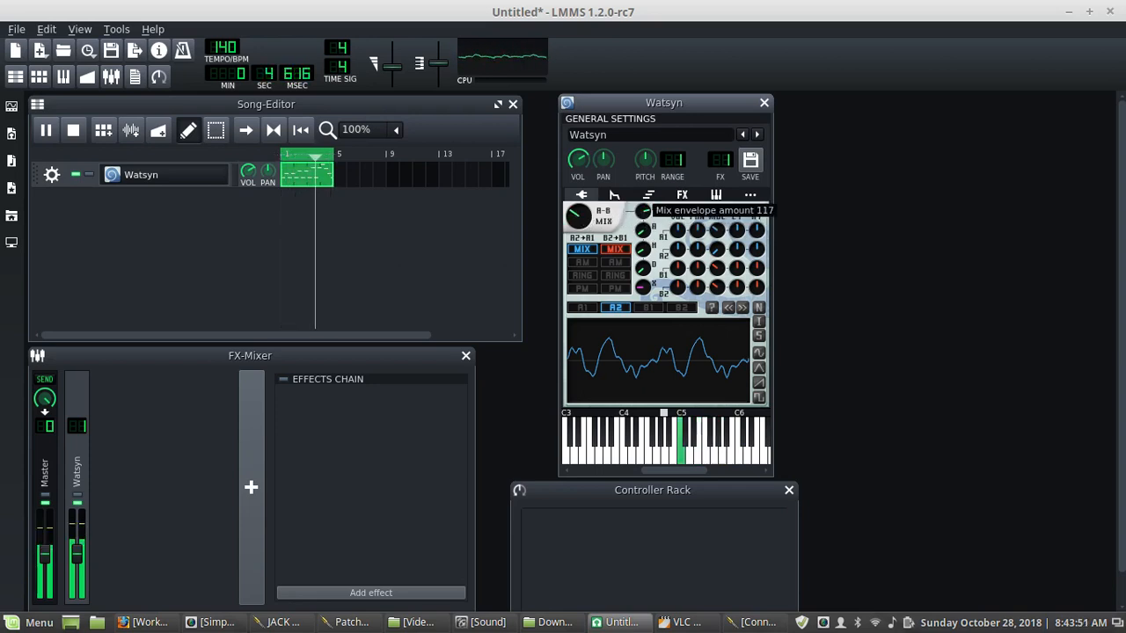
left_click_drag(574, 213, 578, 178)
left_click_drag(644, 212, 644, 347)
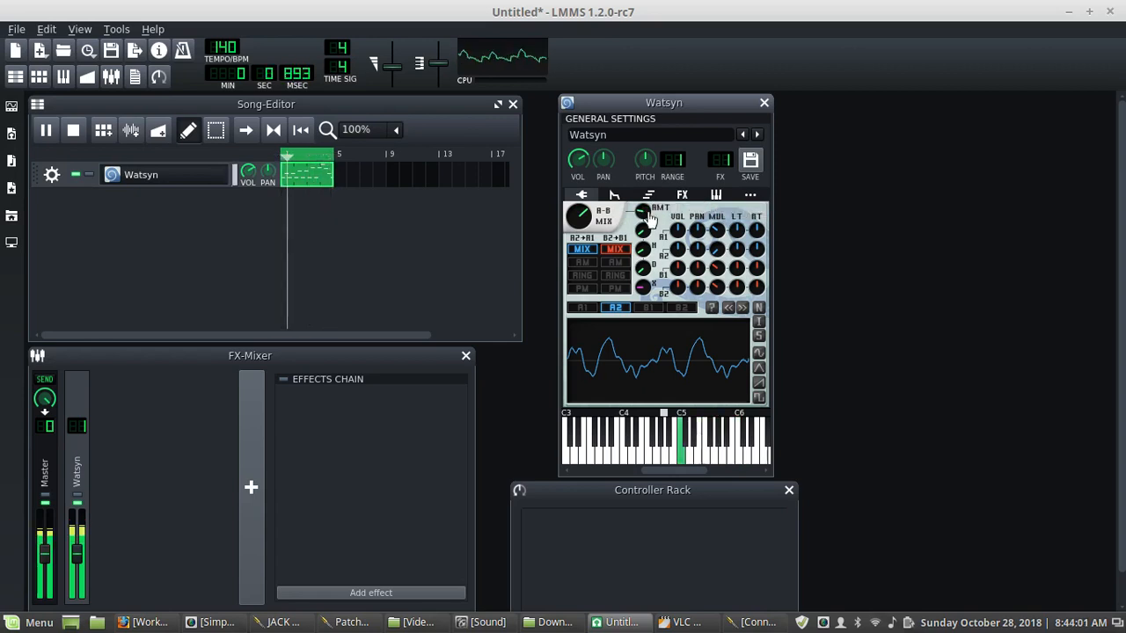
- Show oscillator A1's waveform view and stop song playback
left_click(581, 307)
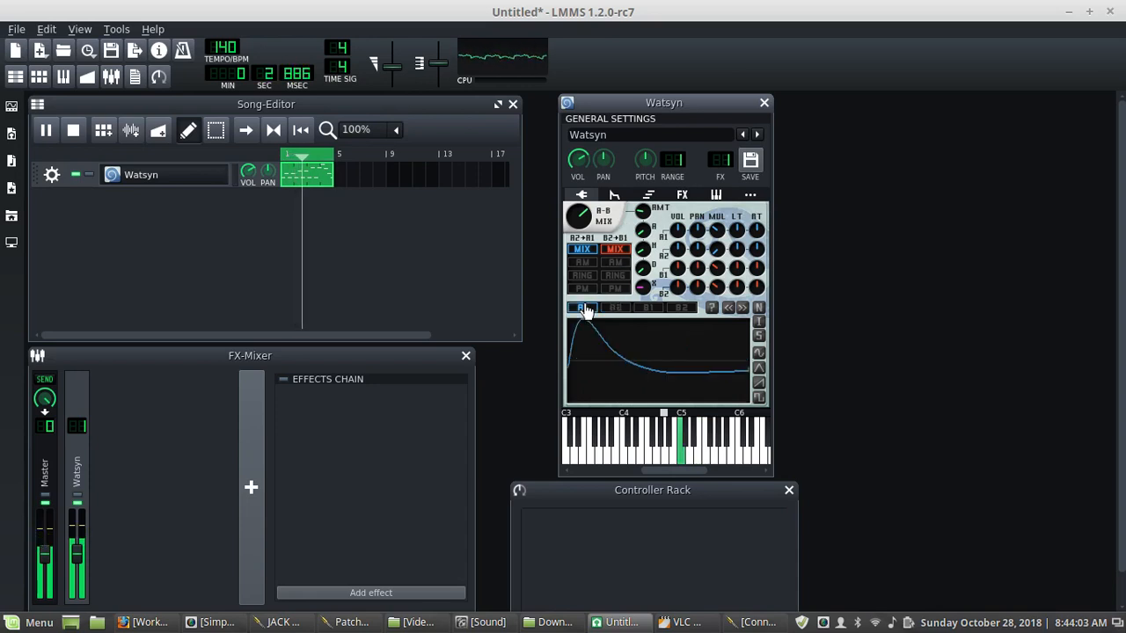
left_click(77, 131)
left_click(77, 131)
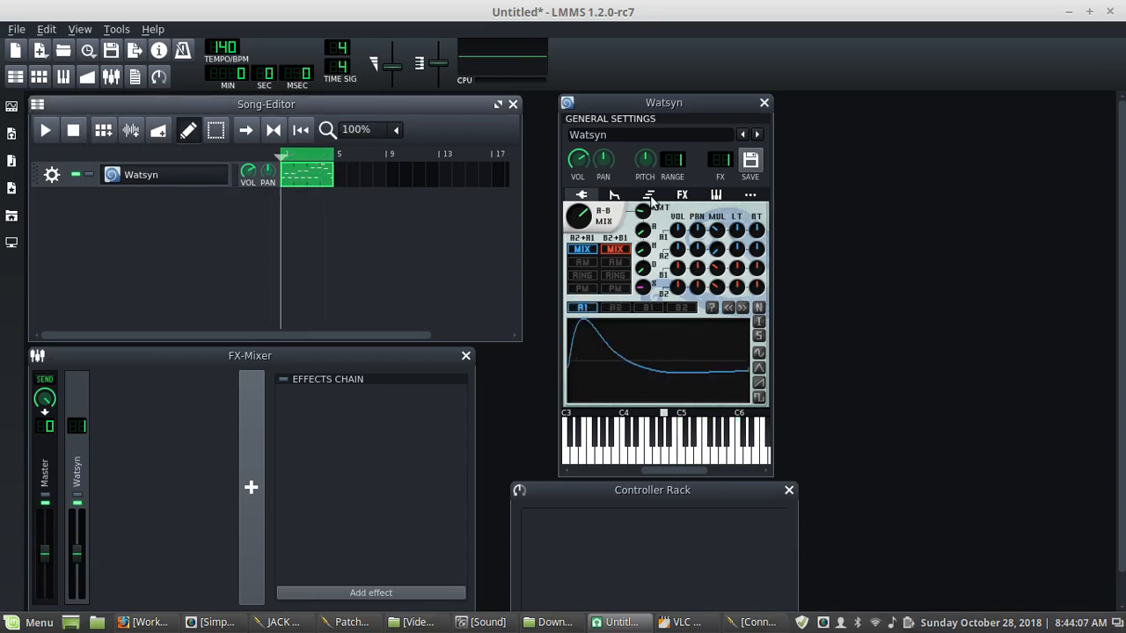
- Open the volume envelope and raise its release and hold while the song plays
left_click(614, 195)
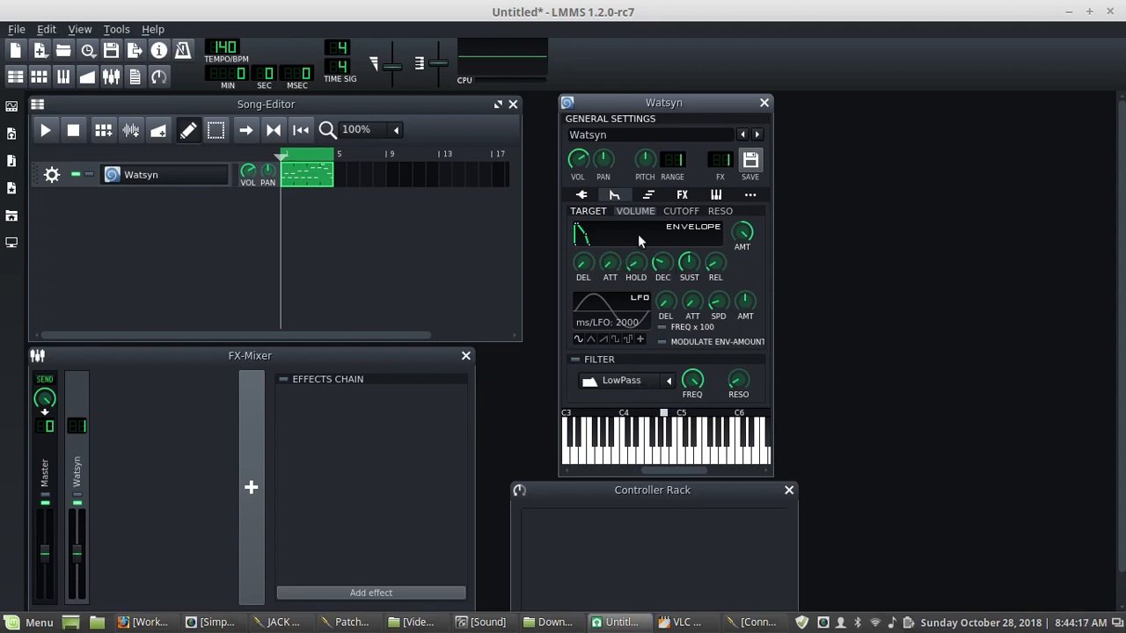
left_click(635, 266)
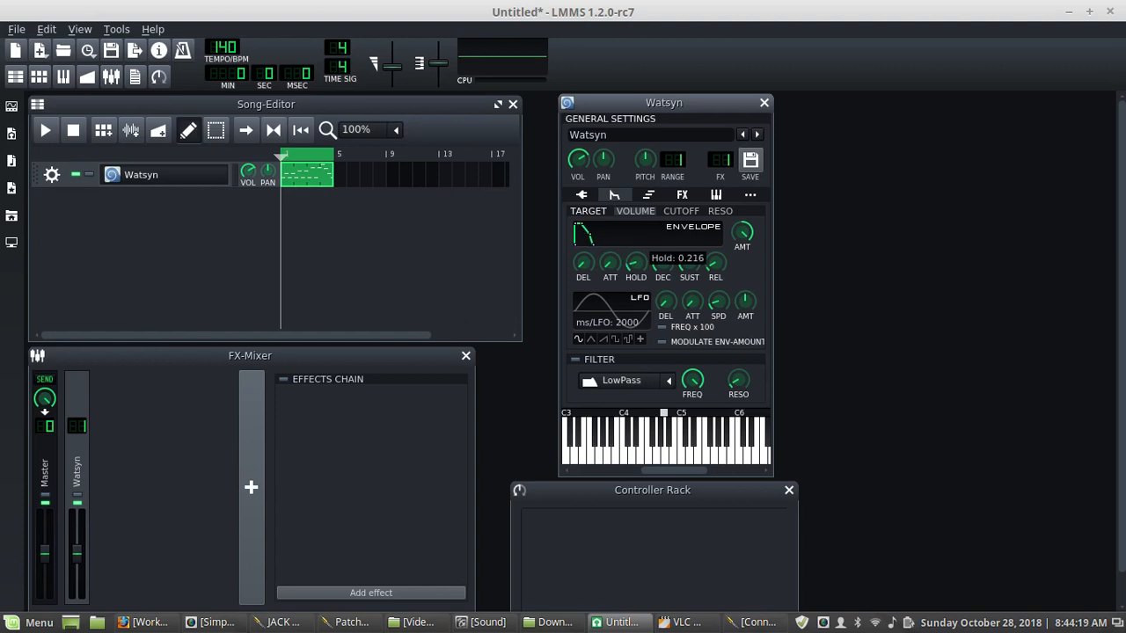
left_click(46, 130)
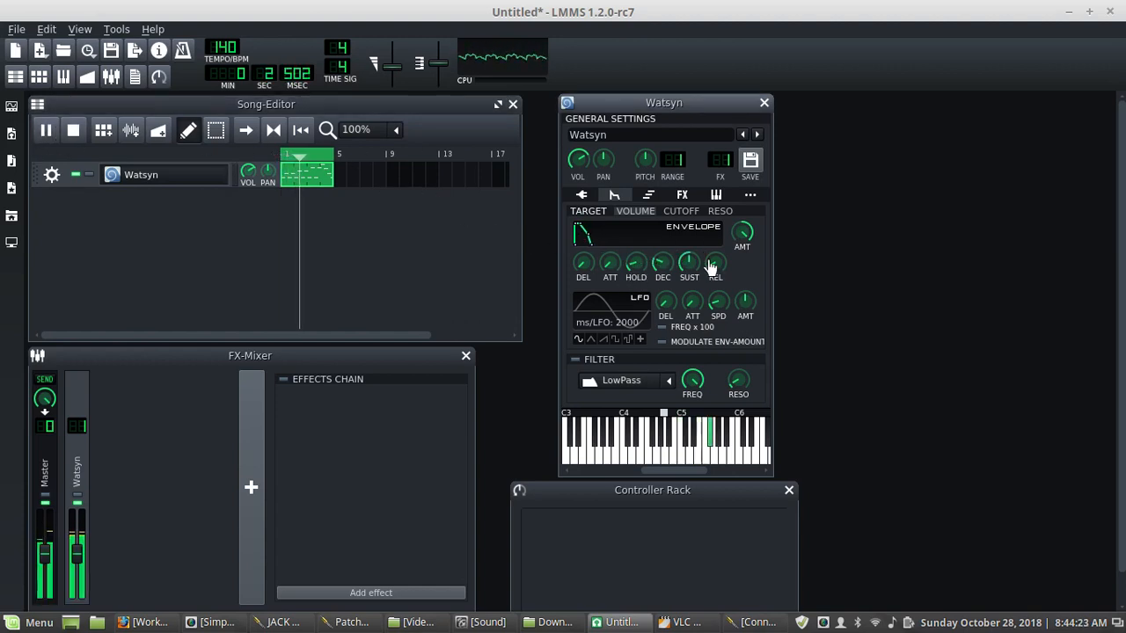
left_click_drag(712, 264, 719, 253)
left_click_drag(635, 264, 635, 270)
left_click(585, 195)
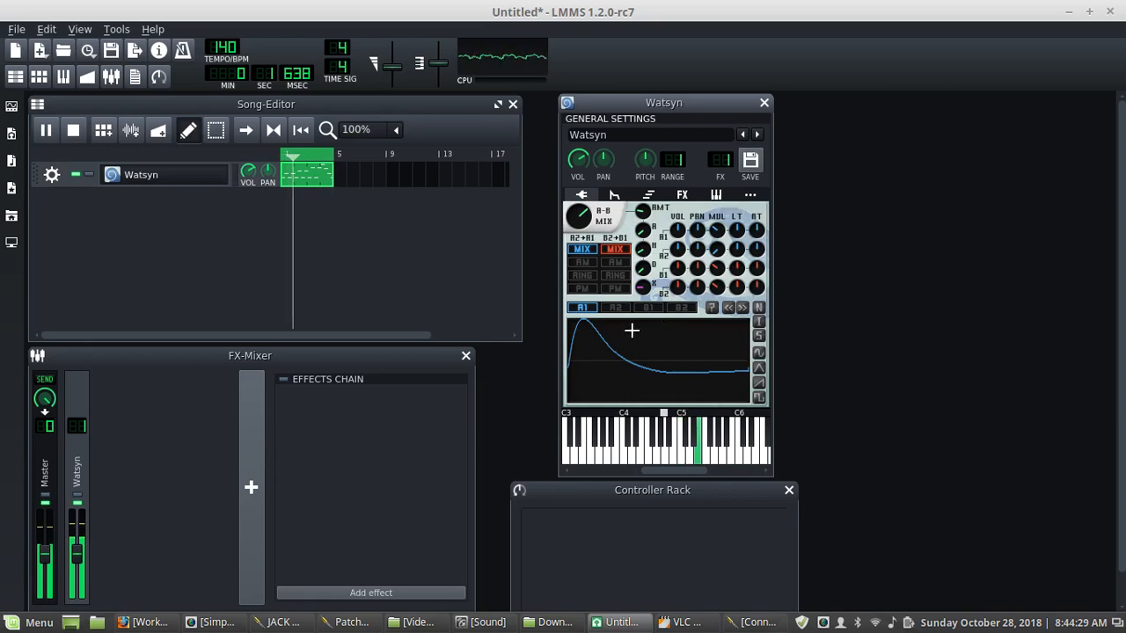
- Switch the A2+A1 pairing to amplitude modulation and set the mix envelope amount to -175
left_click(582, 262)
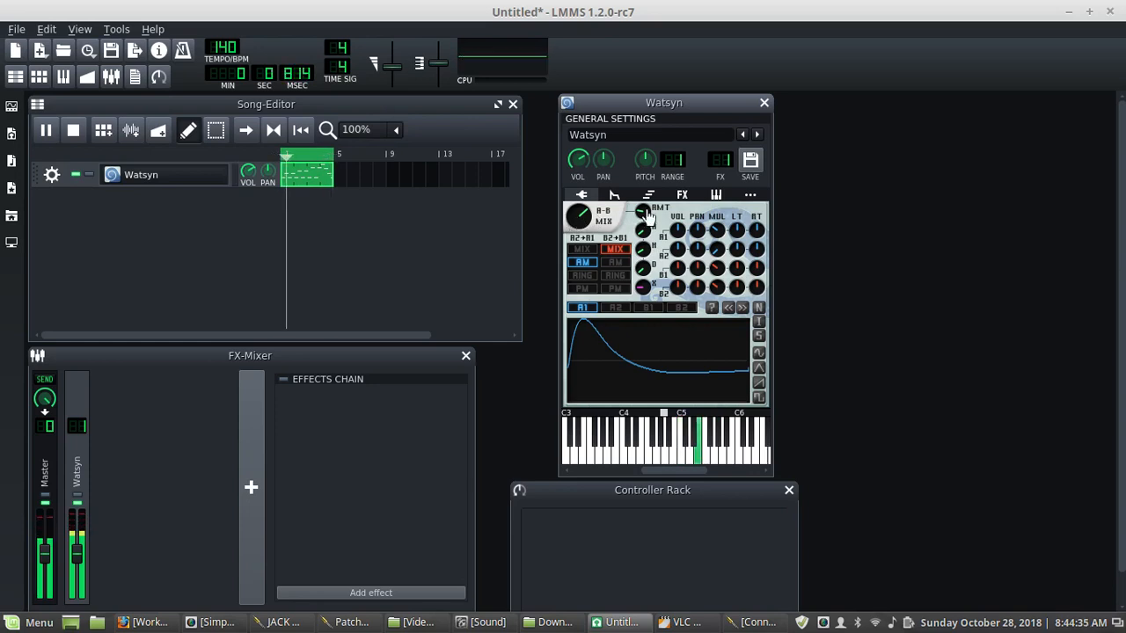
left_click_drag(648, 214, 648, 220)
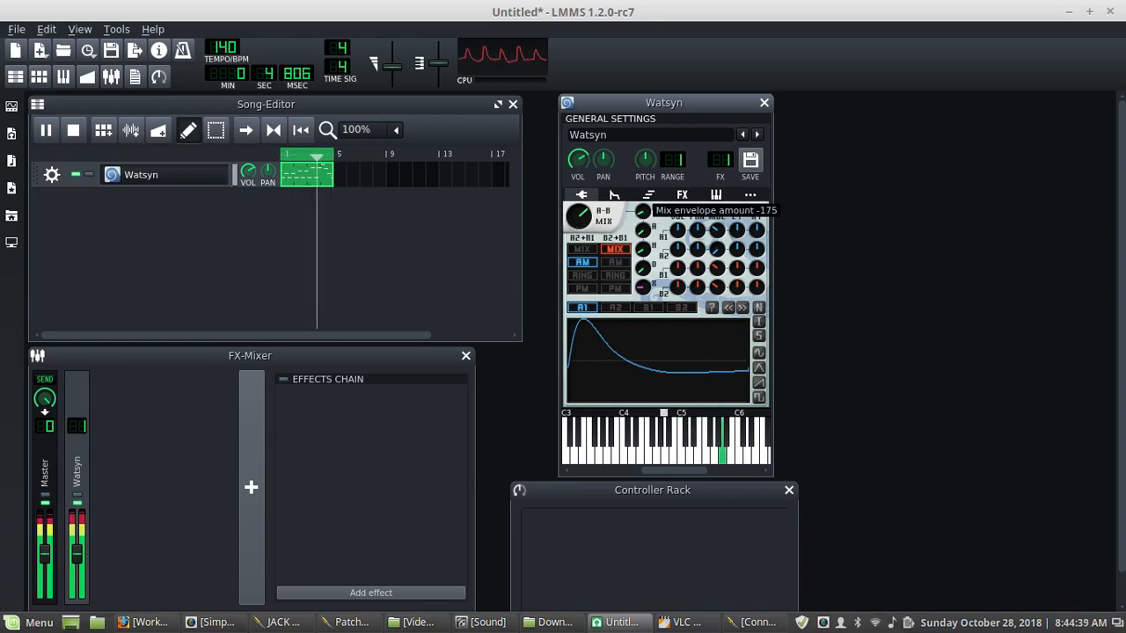
left_click_drag(586, 214, 585, 214)
- Lower the mix envelope hold and turn the A-B mix knob down
left_click(642, 230)
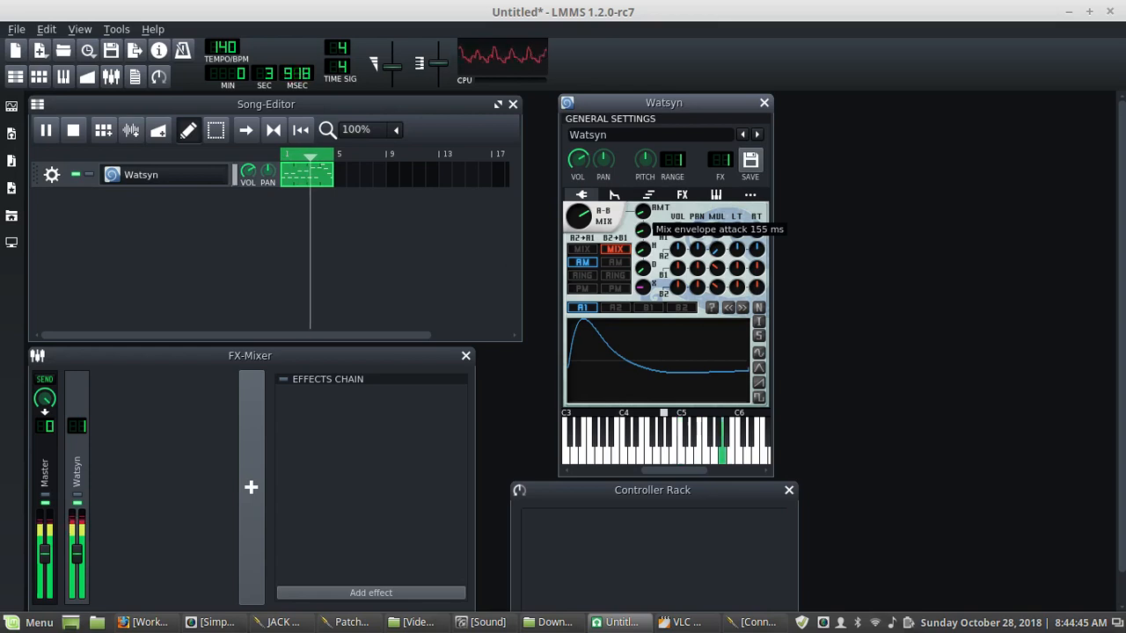
left_click_drag(642, 249, 642, 290)
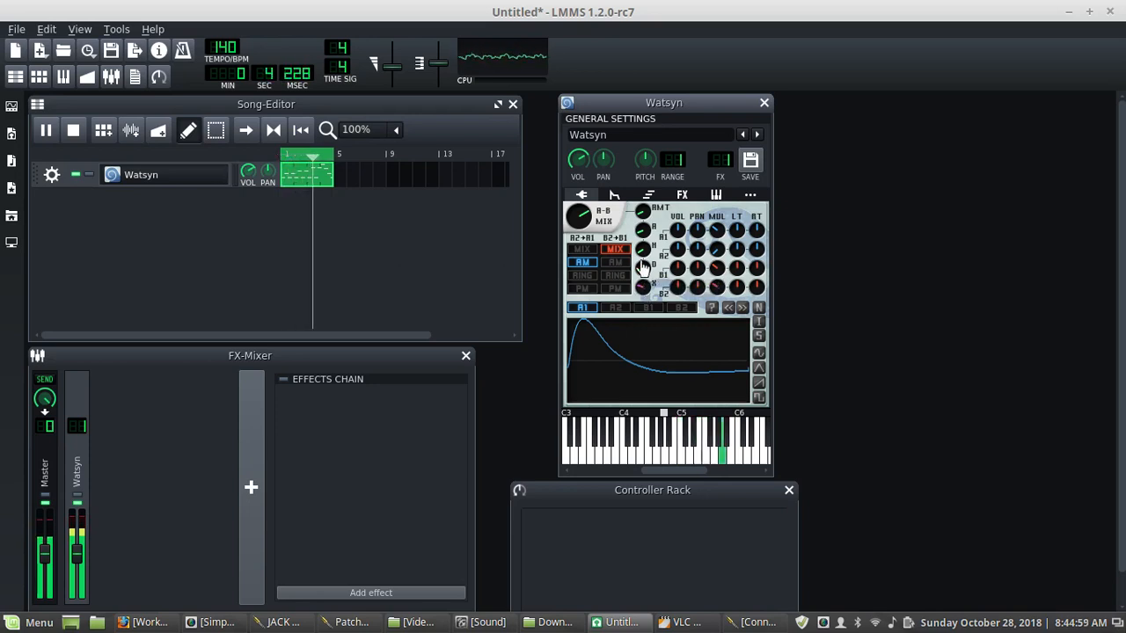
left_click_drag(577, 215, 578, 251)
- Raise the crosstalk amount and inspect the mix envelope decay and attack knobs
left_click(642, 286)
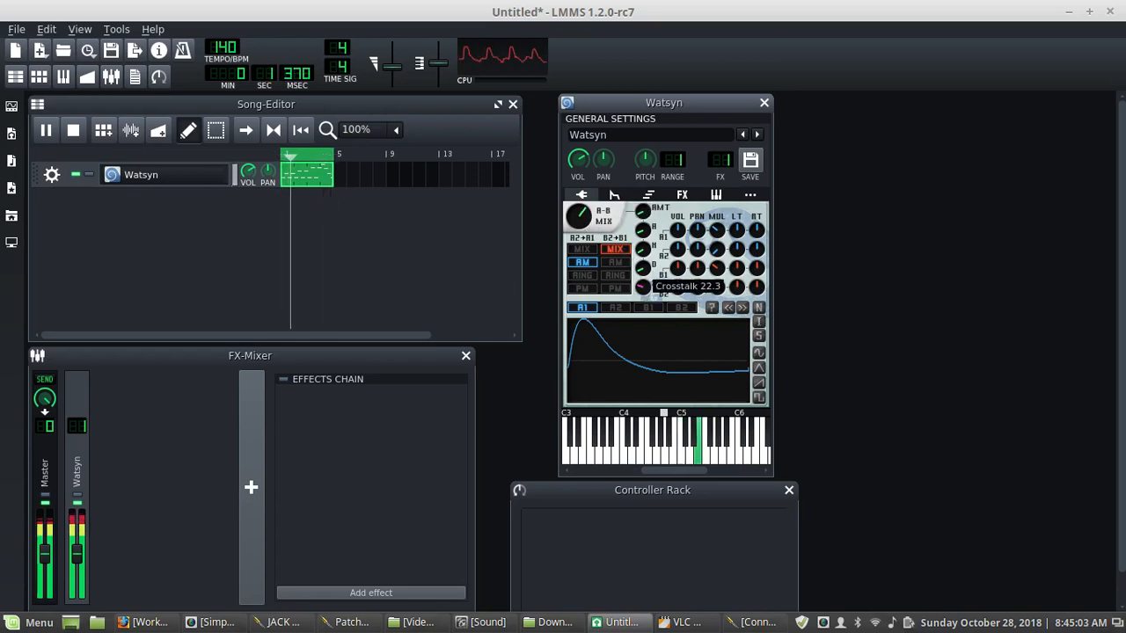
left_click_drag(642, 286, 643, 253)
left_click(643, 268)
left_click(643, 264)
left_click(642, 230)
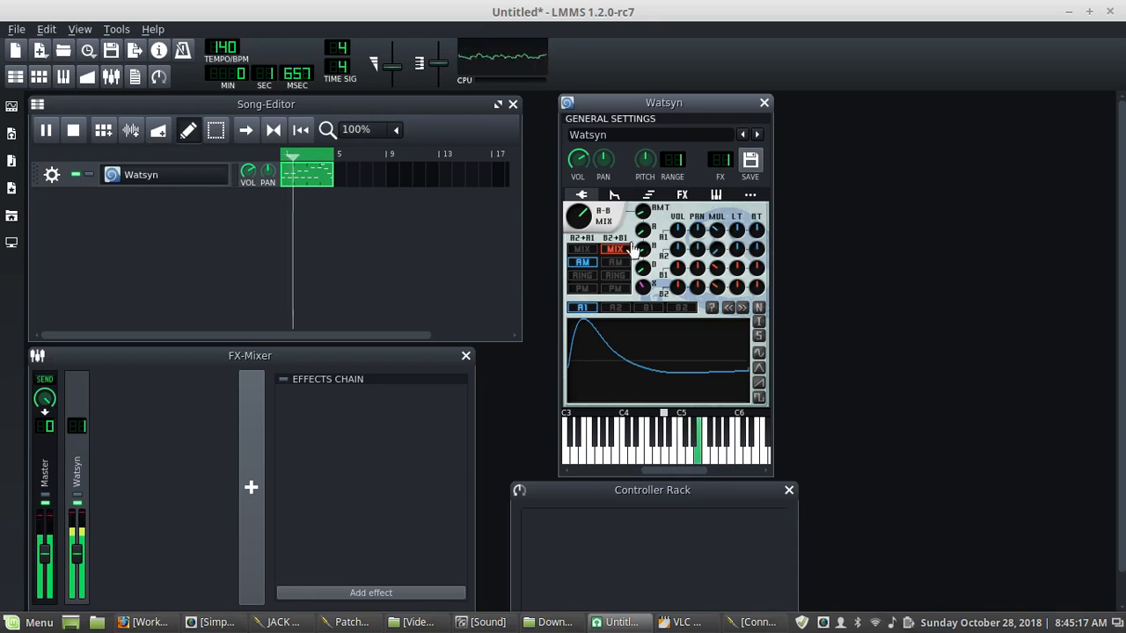
- Nudge the A-B mix knob up slightly and restart song playback
left_click_drag(587, 221, 587, 212)
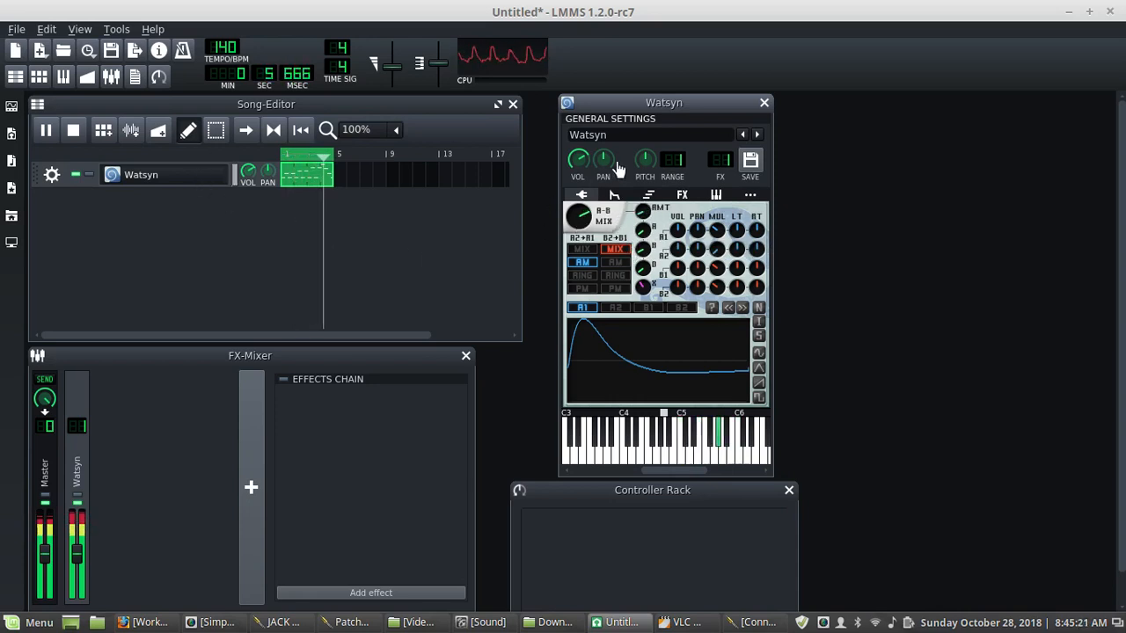
left_click_drag(643, 293, 643, 293)
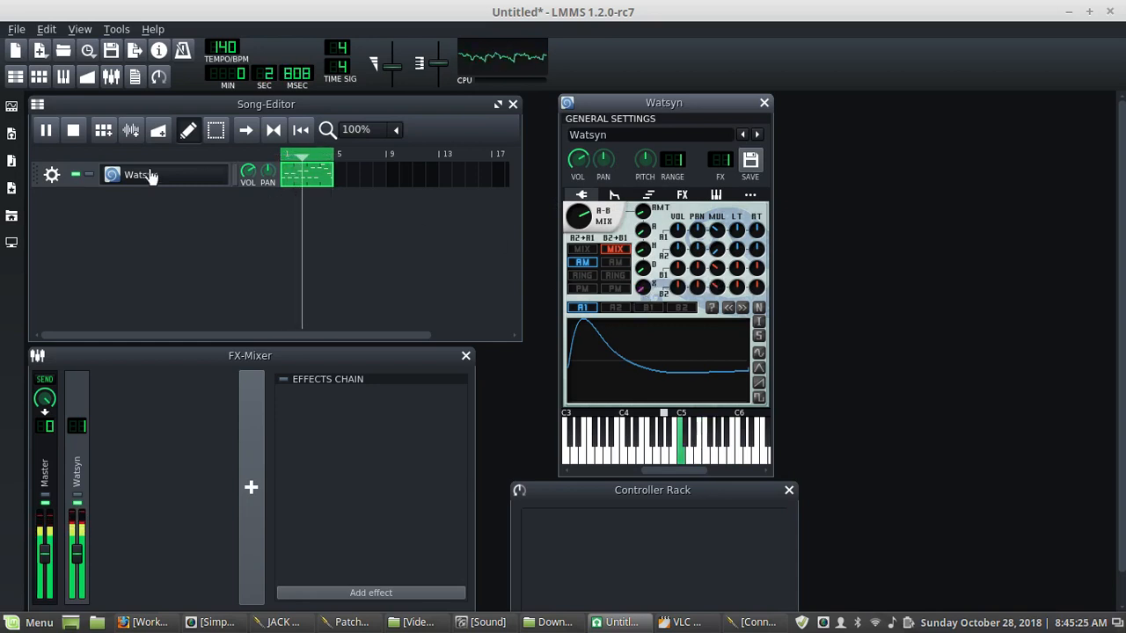
left_click(77, 131)
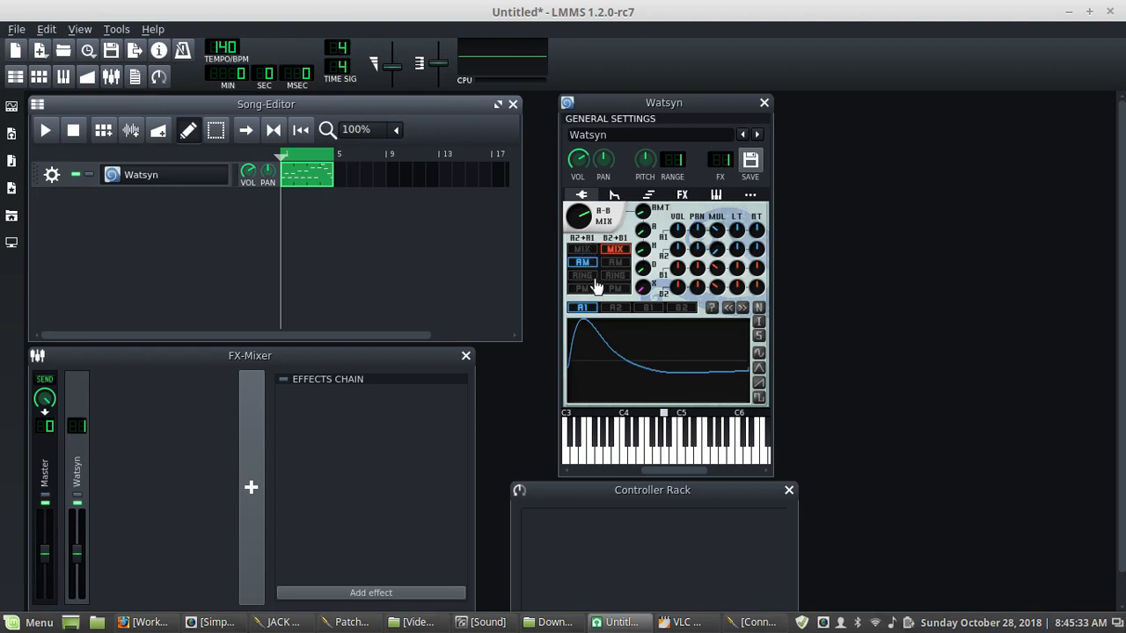
left_click(45, 132)
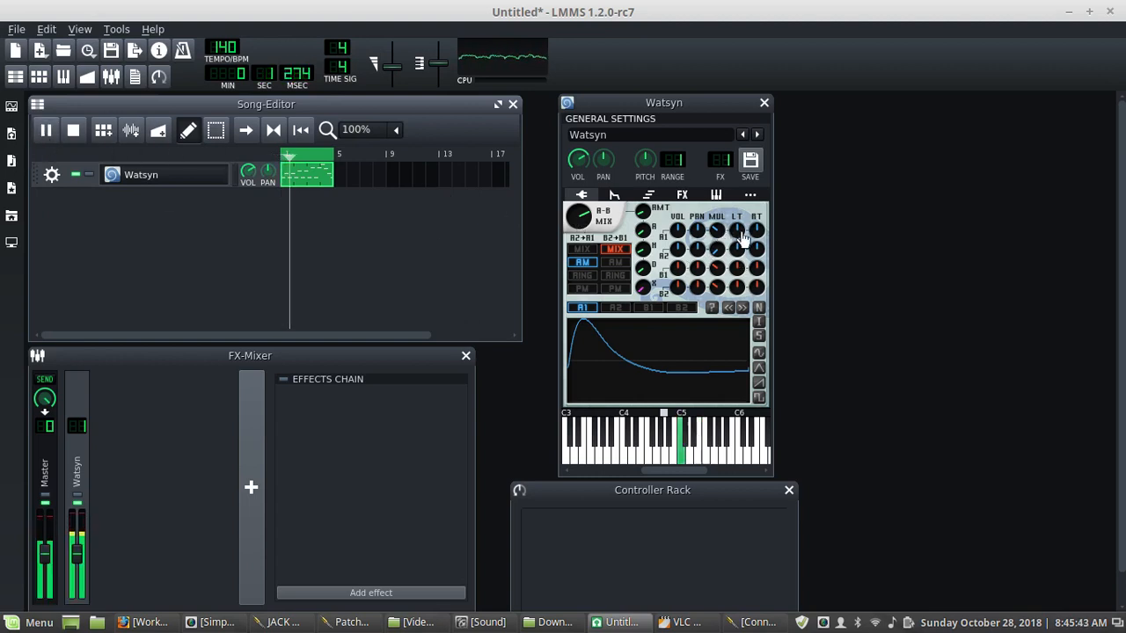
- Turn down the LT detune knobs on oscillators A1 and B1 and stop playback
left_click_drag(737, 232, 737, 287)
left_click_drag(737, 269, 757, 287)
left_click(73, 131)
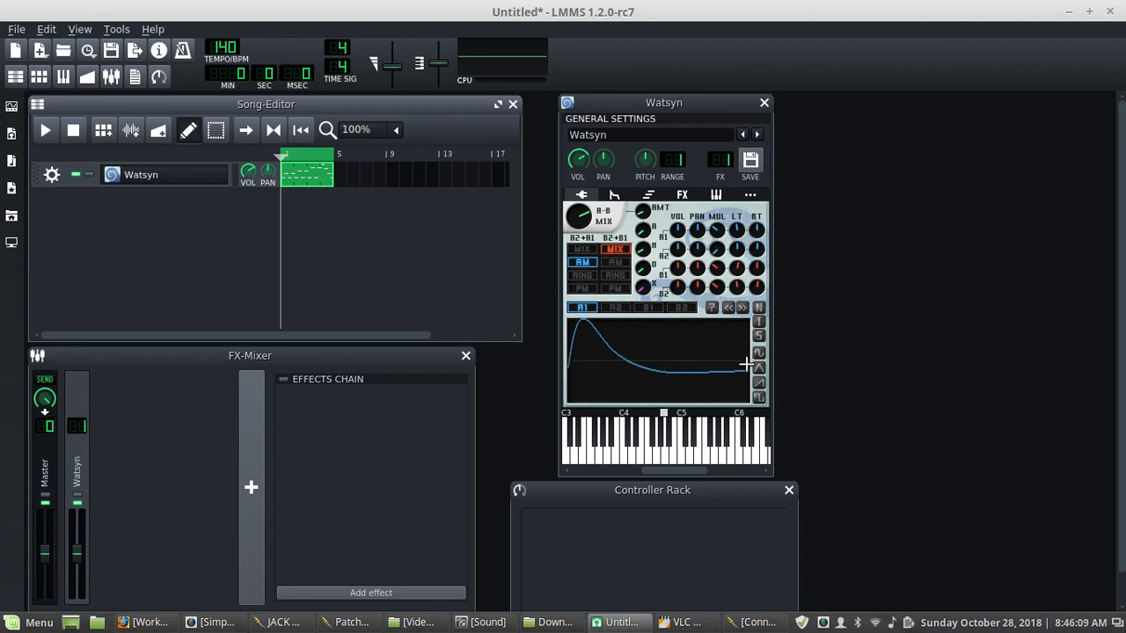
- Open the A1 waveform file loader and browse the sample folders, including misc, without loading a file
left_click(713, 309)
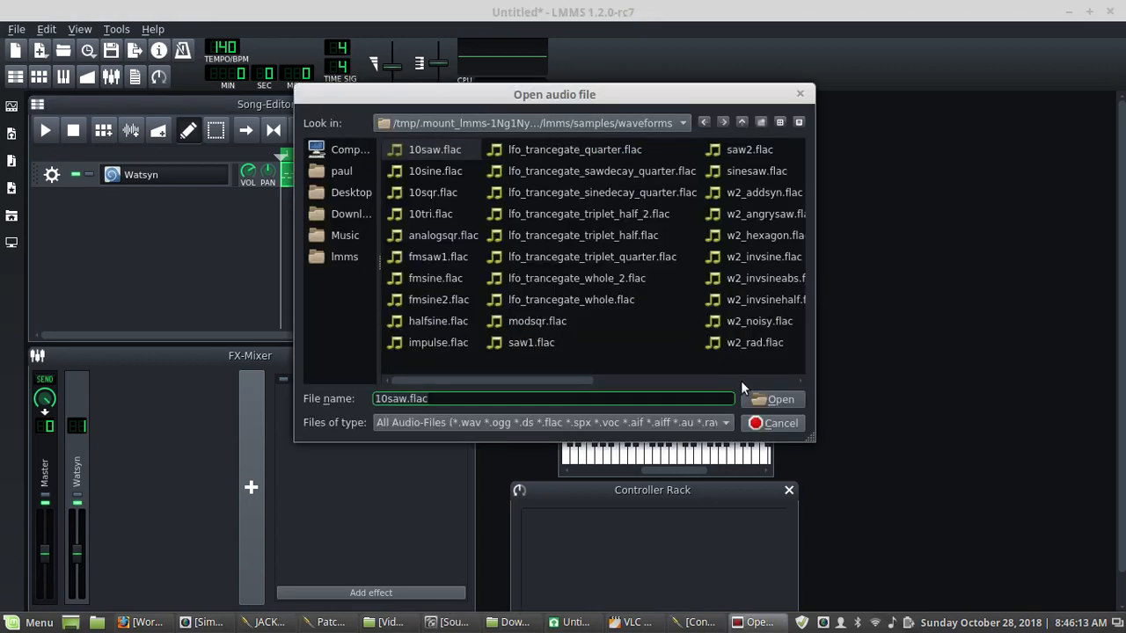
left_click(770, 426)
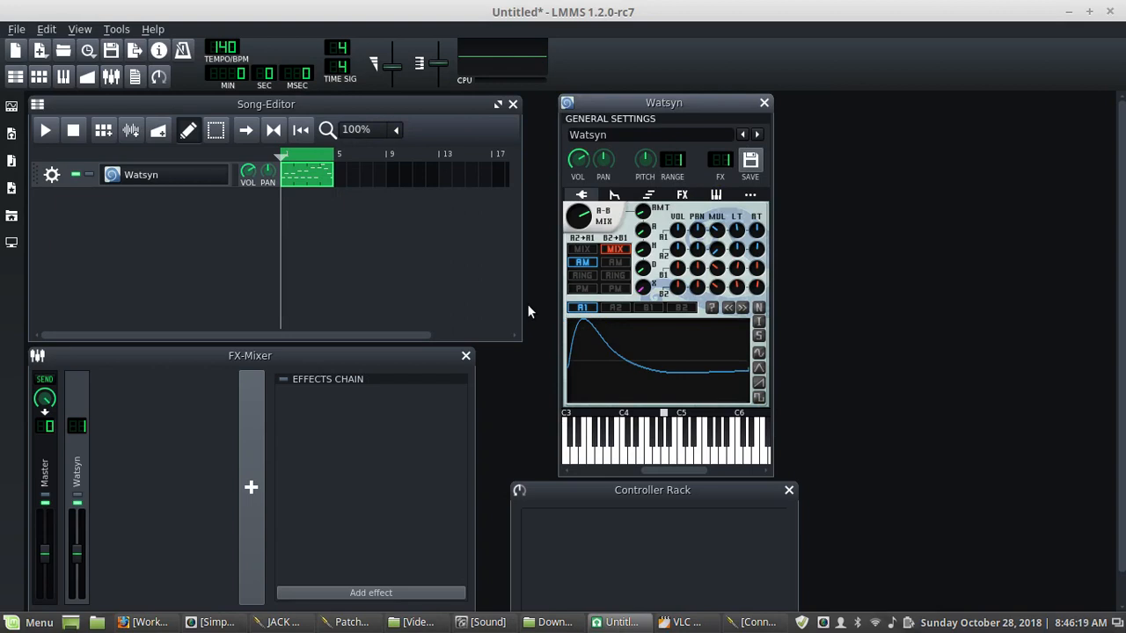
left_click(712, 309)
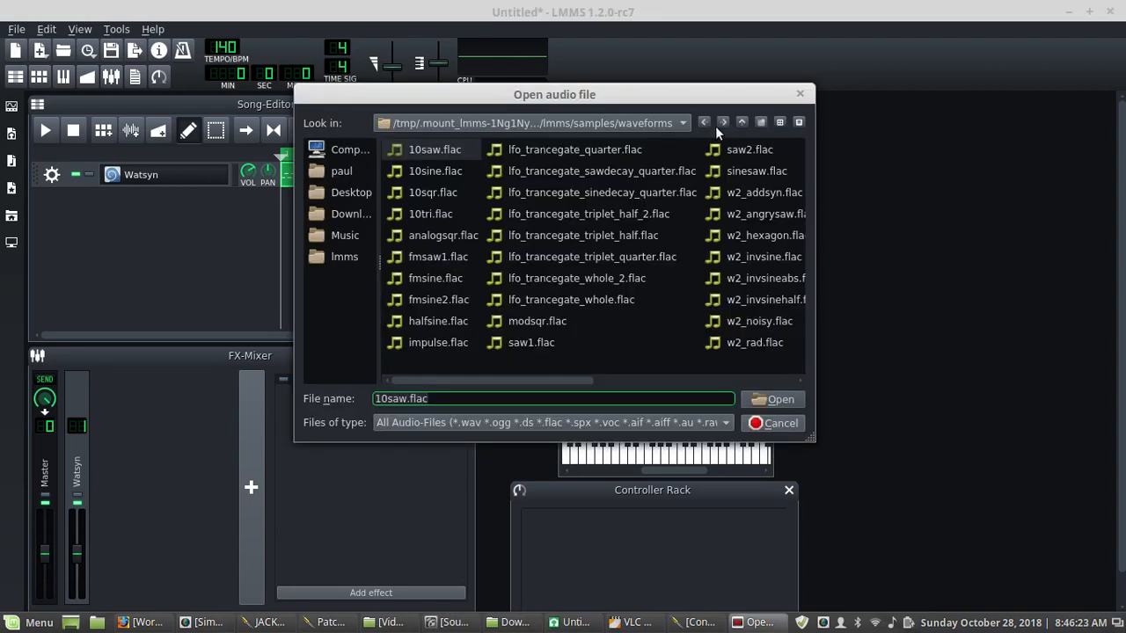
left_click(740, 122)
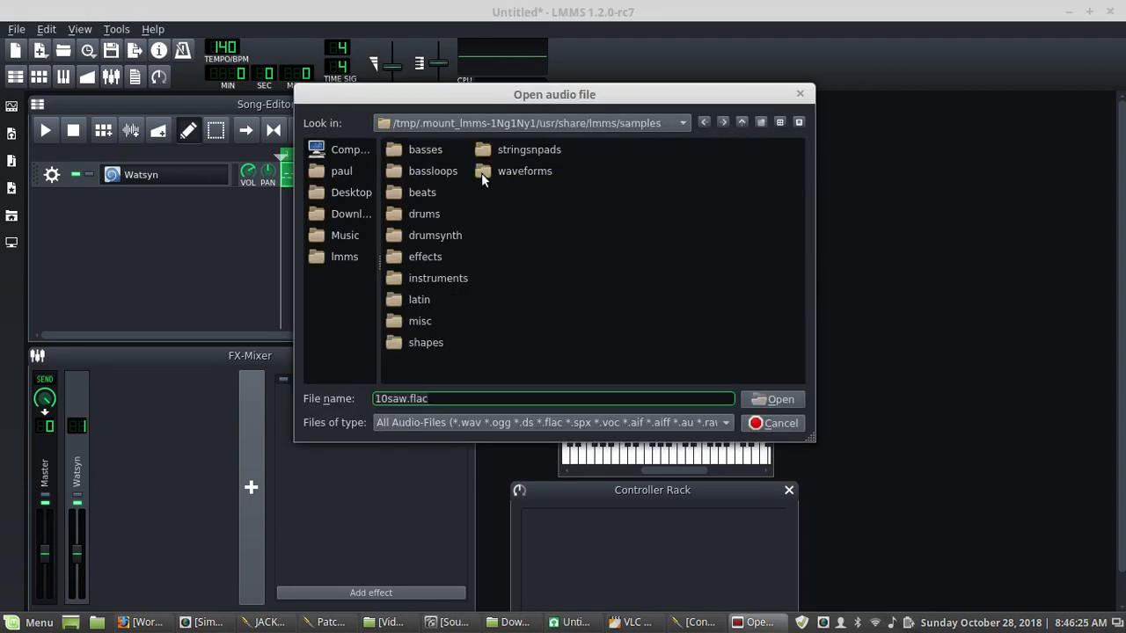
double_click(395, 321)
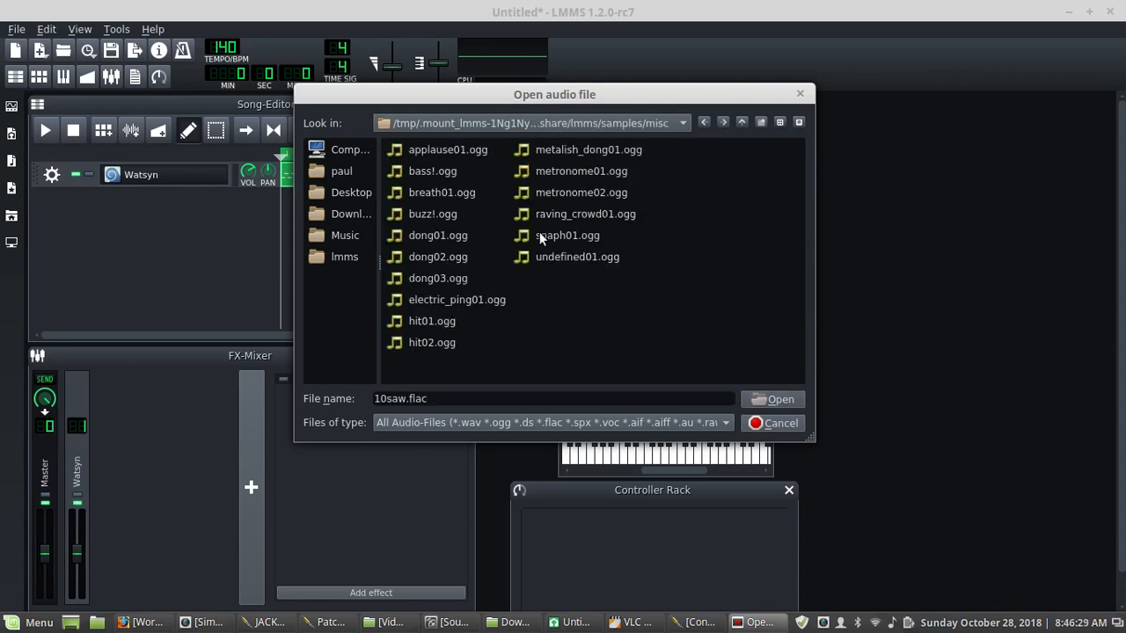
left_click(778, 426)
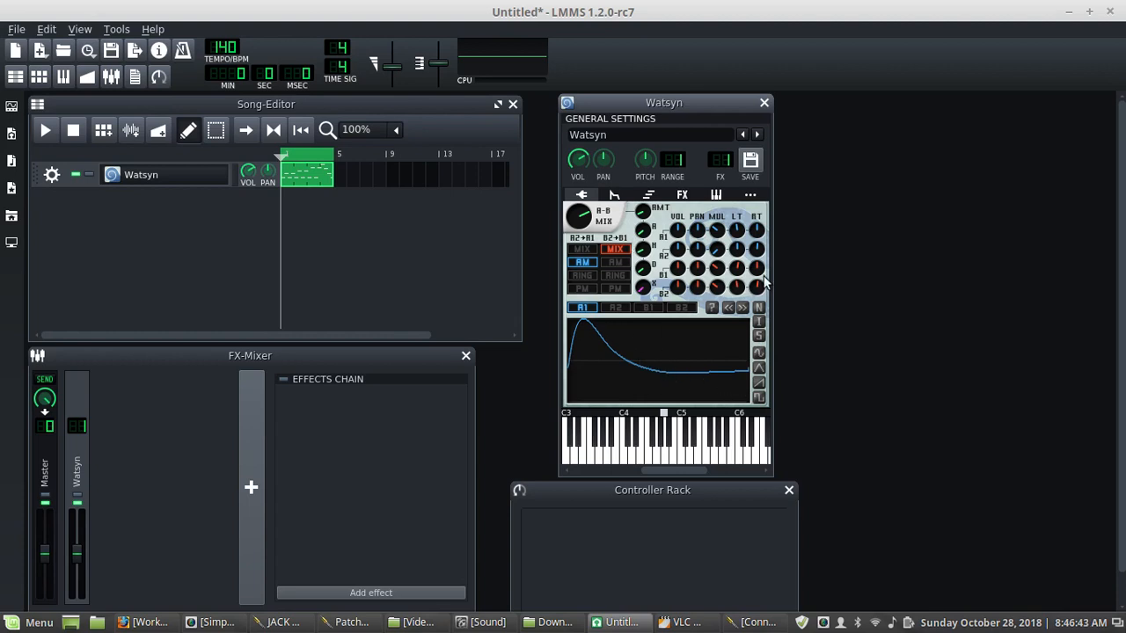
- Pan oscillator B2 toward the left while the song plays, then stop playback
left_click(46, 130)
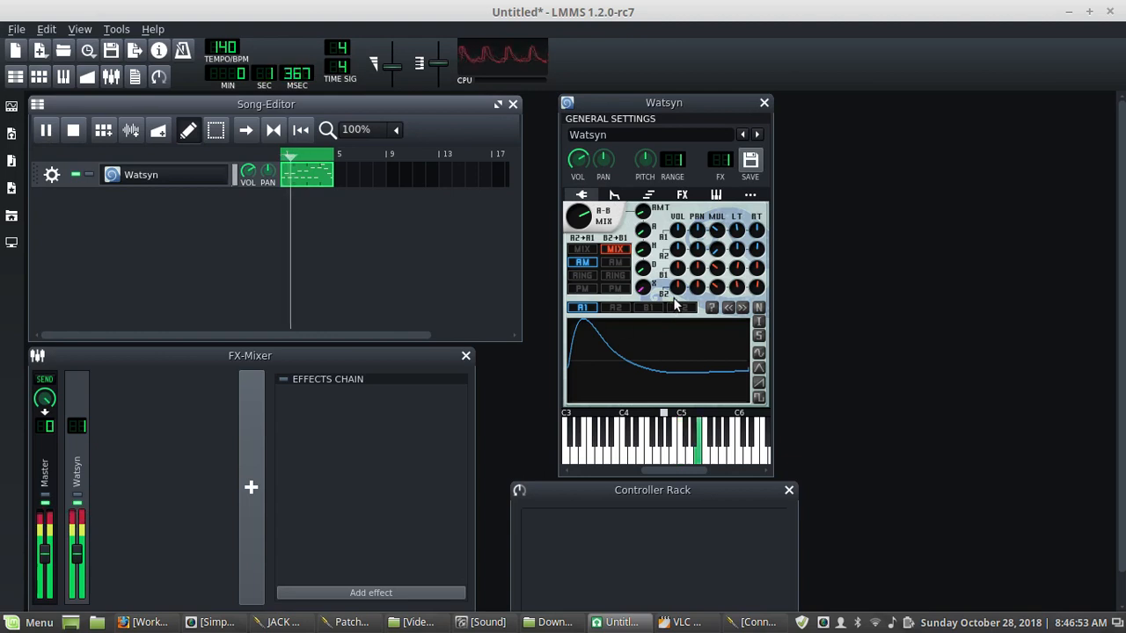
left_click_drag(697, 286, 698, 303)
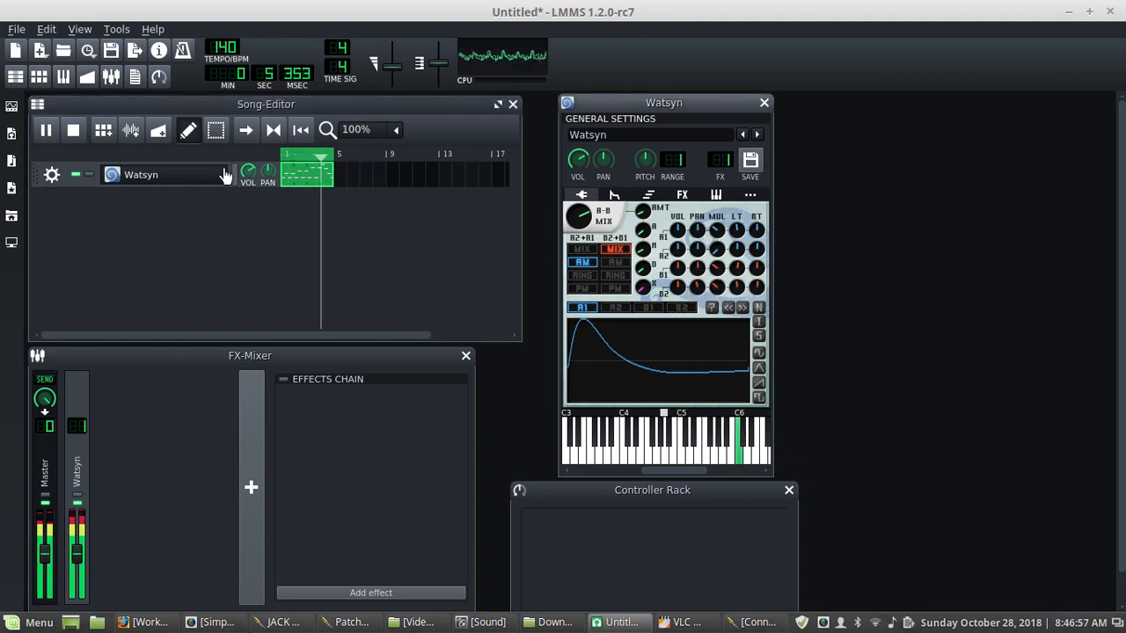
left_click(72, 132)
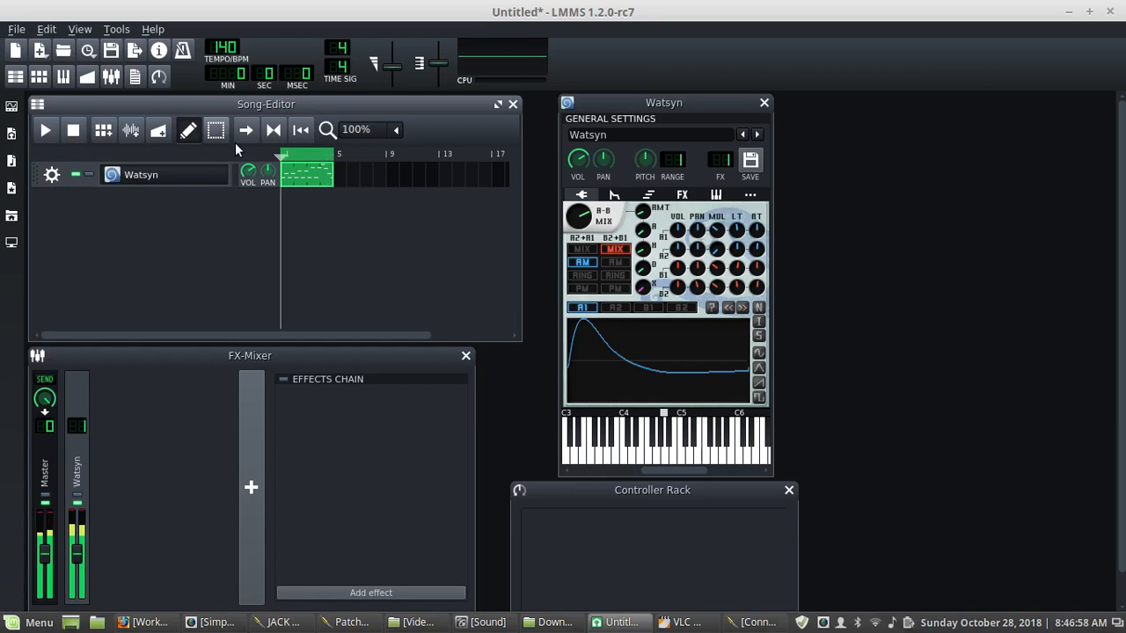
- Pan oscillator A1 further to the left and play the song to hear it
left_click(701, 230)
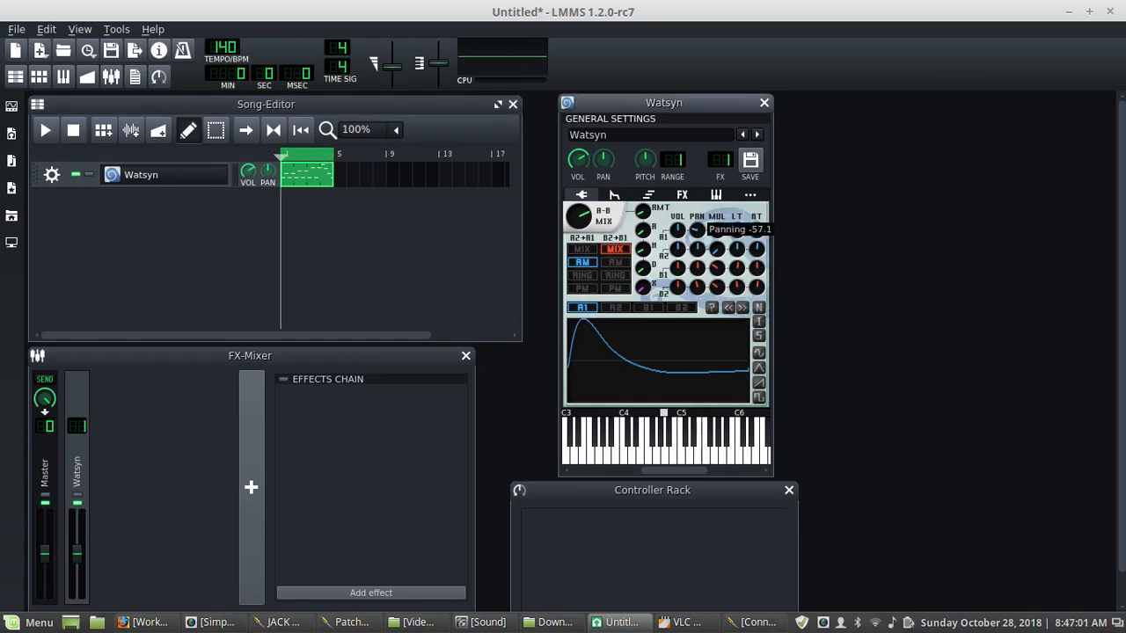
left_click_drag(697, 230, 698, 281)
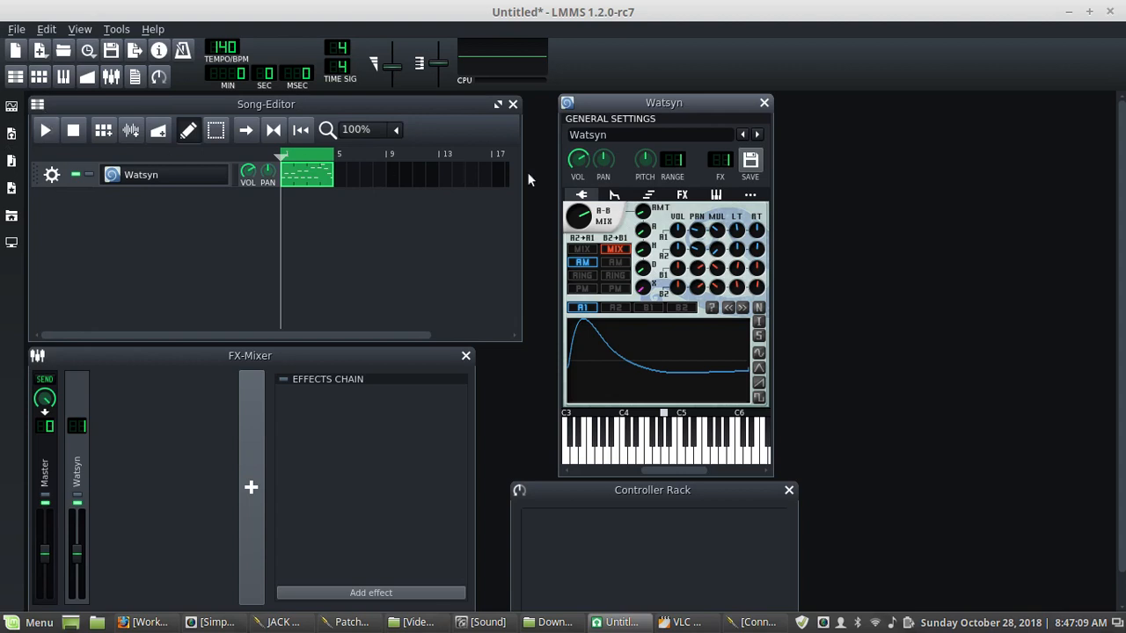
left_click(38, 132)
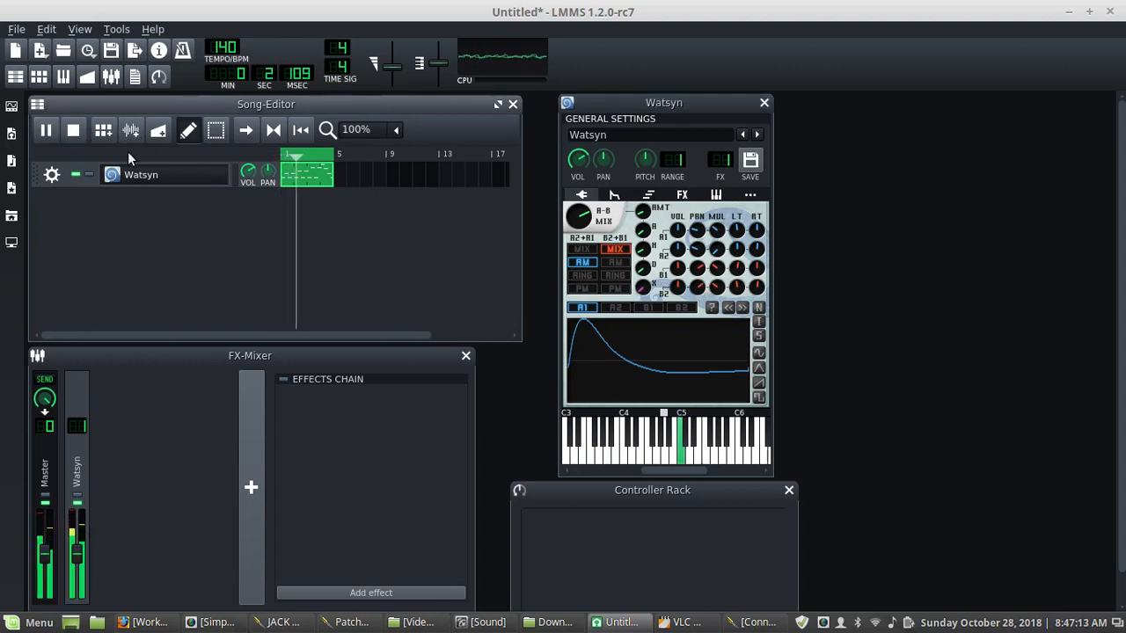
left_click(75, 131)
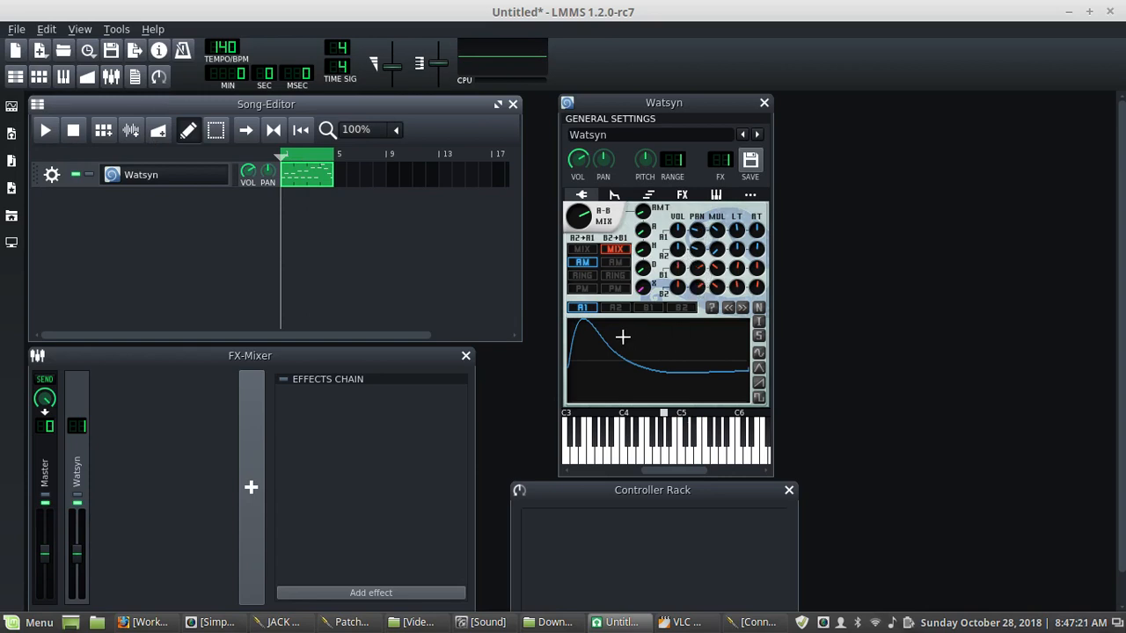
- Show oscillator B1's waveform and replay the song from the start
left_click(647, 308)
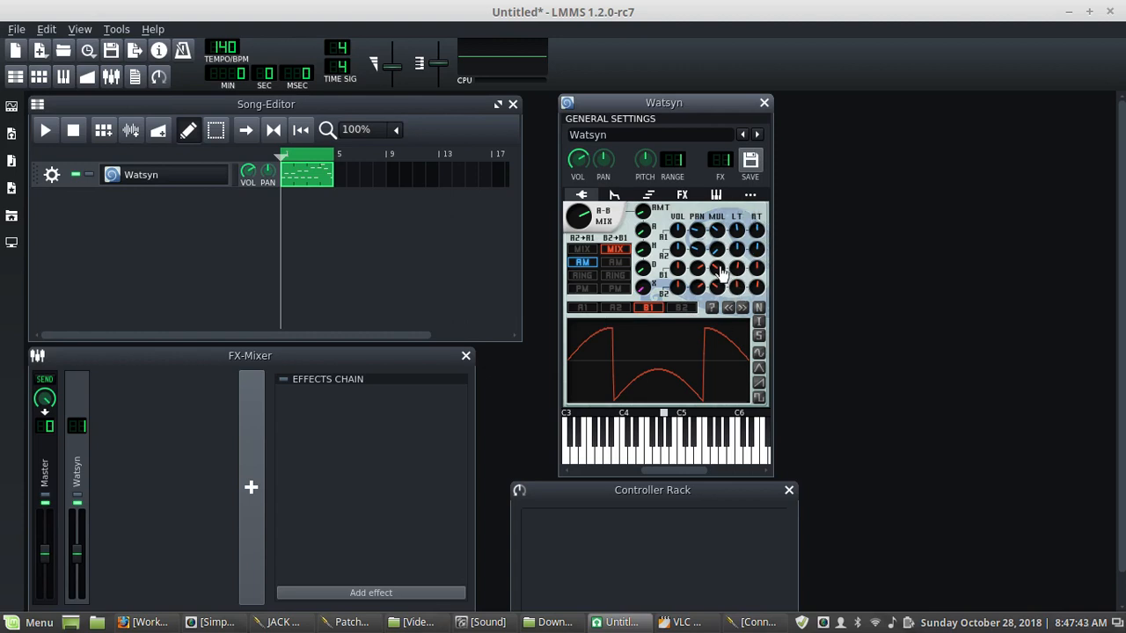
left_click(45, 132)
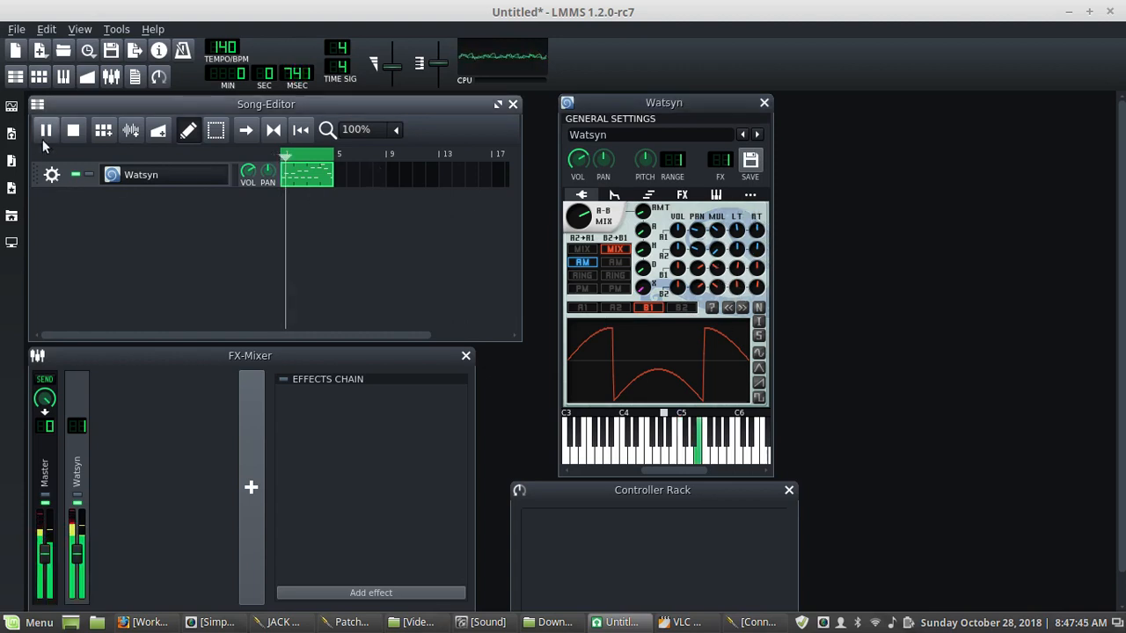
left_click(73, 131)
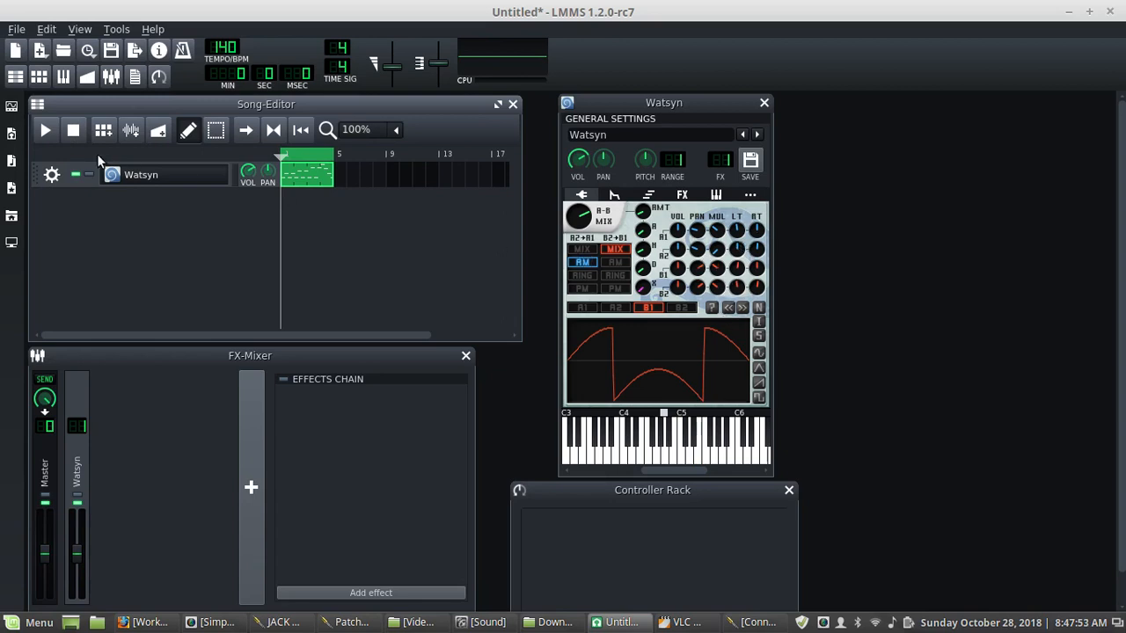
left_click(44, 130)
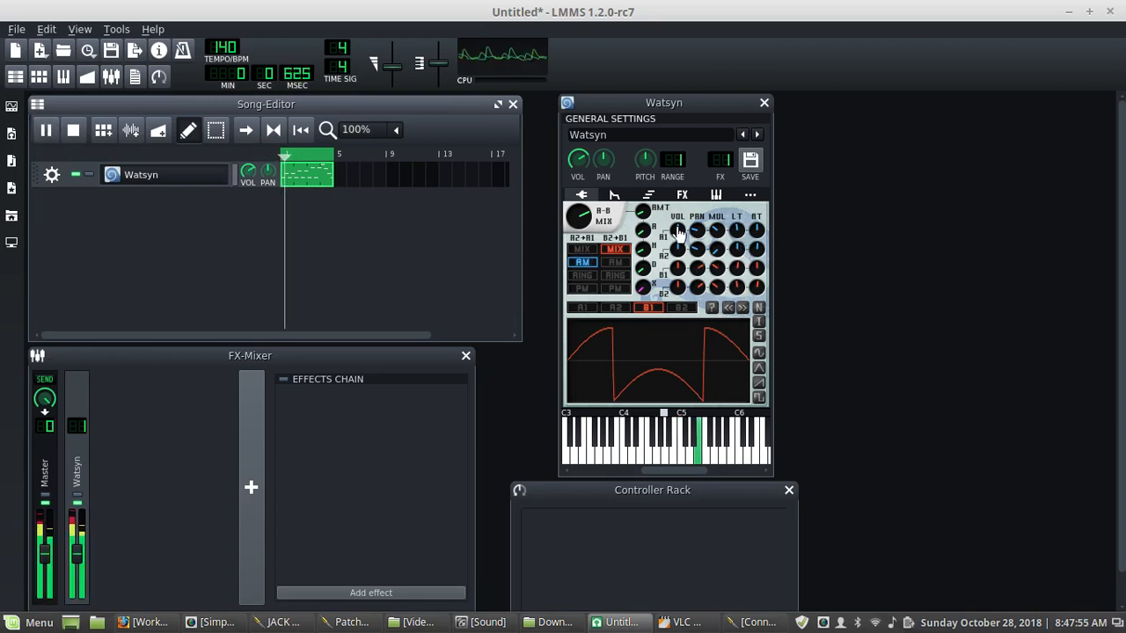
- Try different frequency multiplier ratios on oscillators A1 and A2 while the song plays
scroll(721, 235, "down", 2)
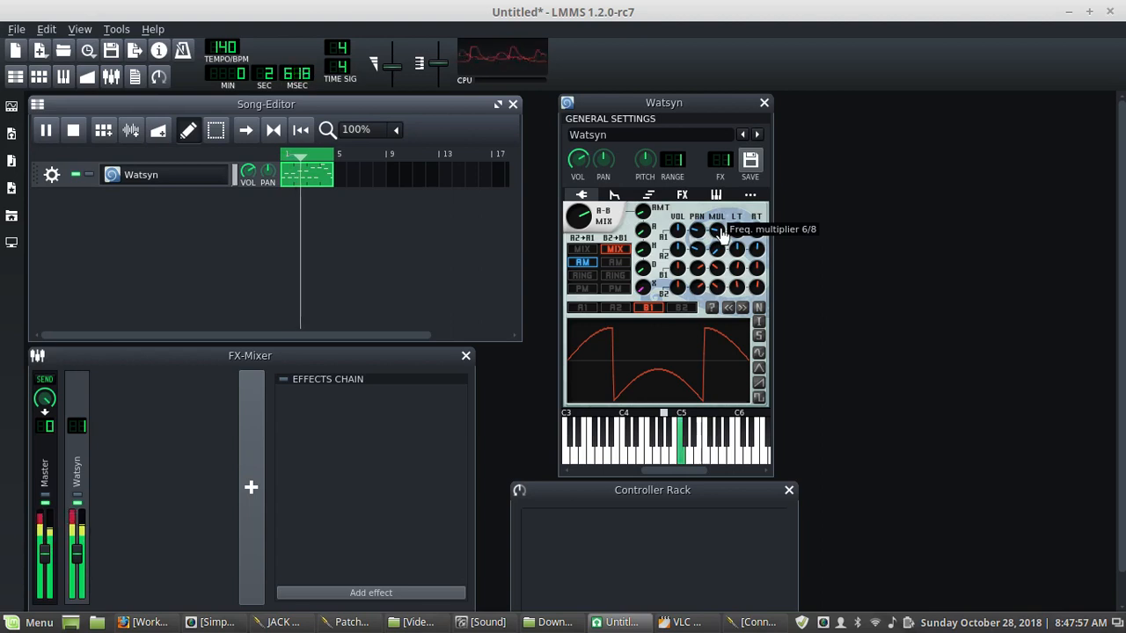
scroll(719, 239, "down", 2)
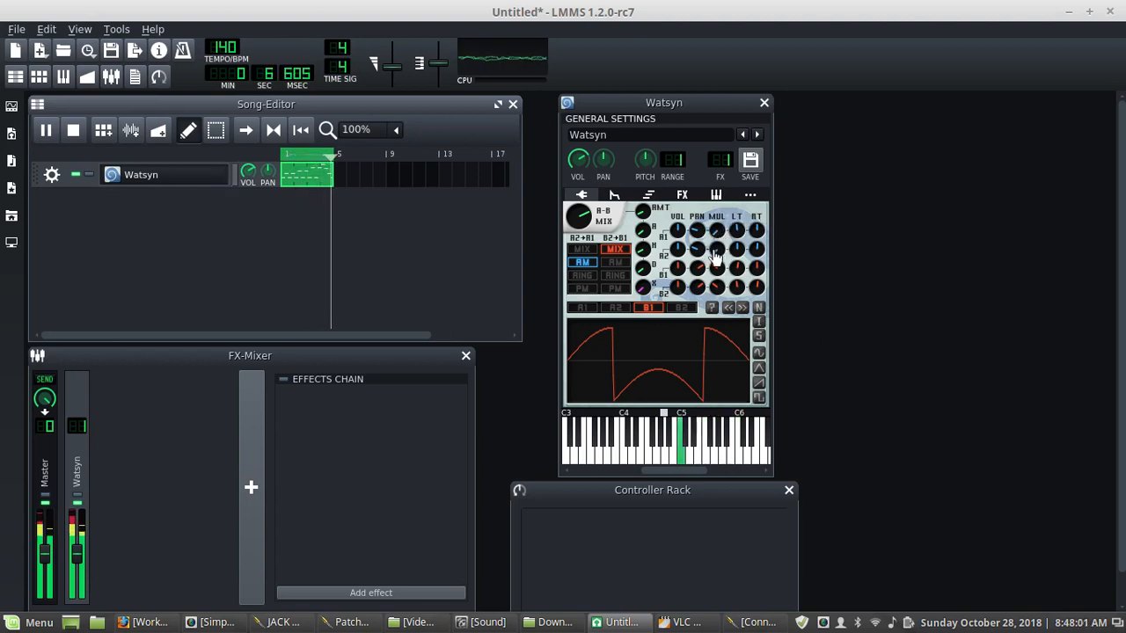
mouse_move(717, 255)
scroll(717, 255, "up", 3)
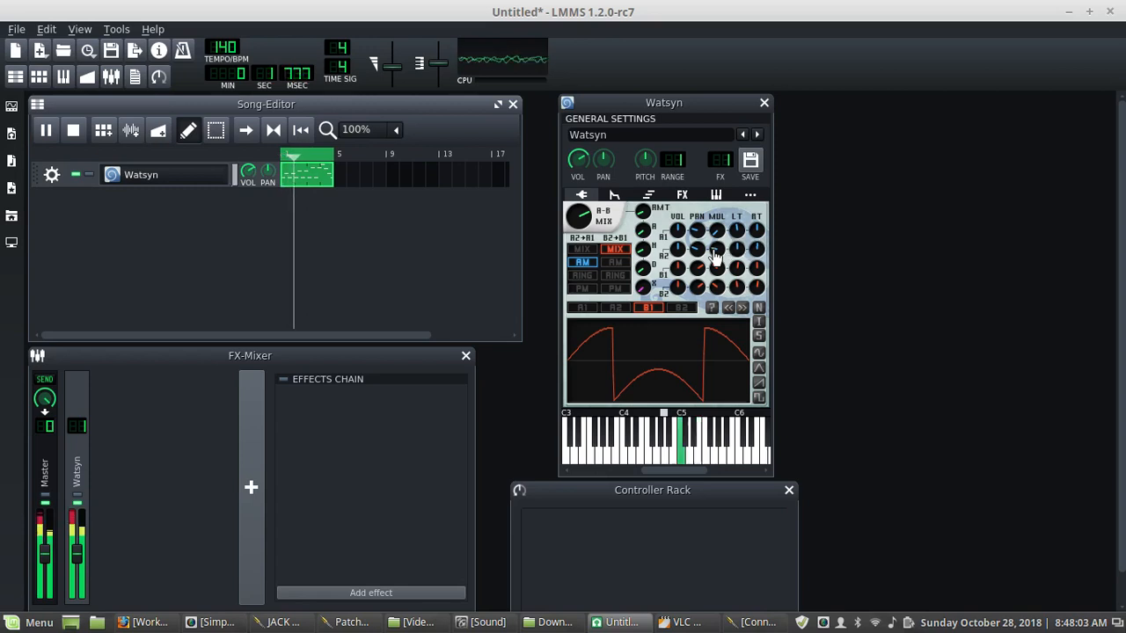
scroll(717, 254, "up", 8)
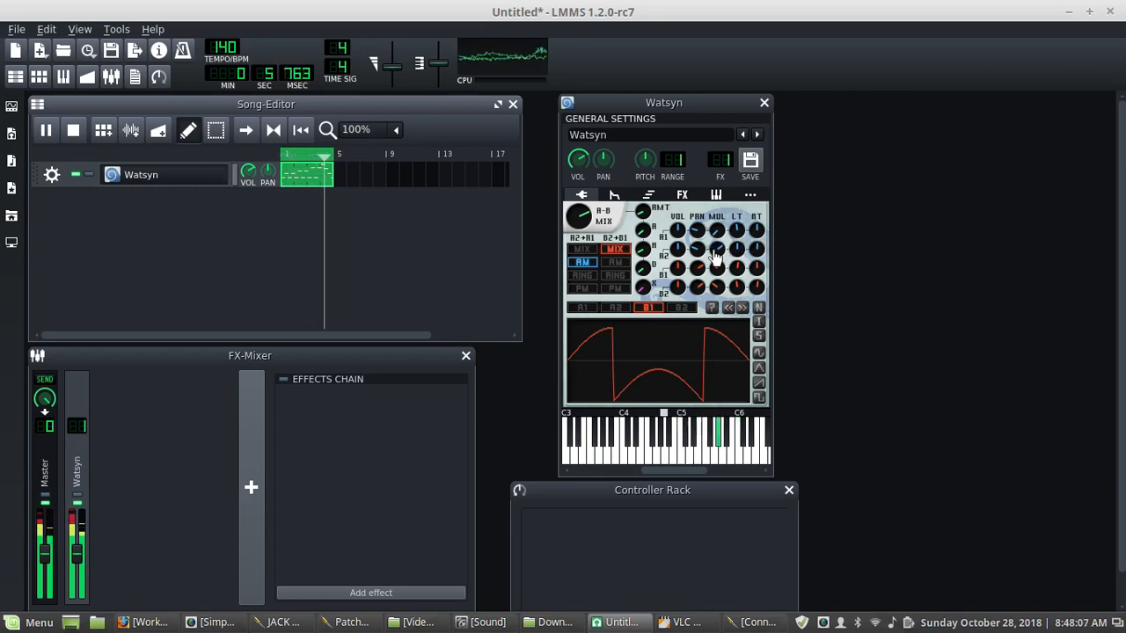
scroll(716, 254, "down", 6)
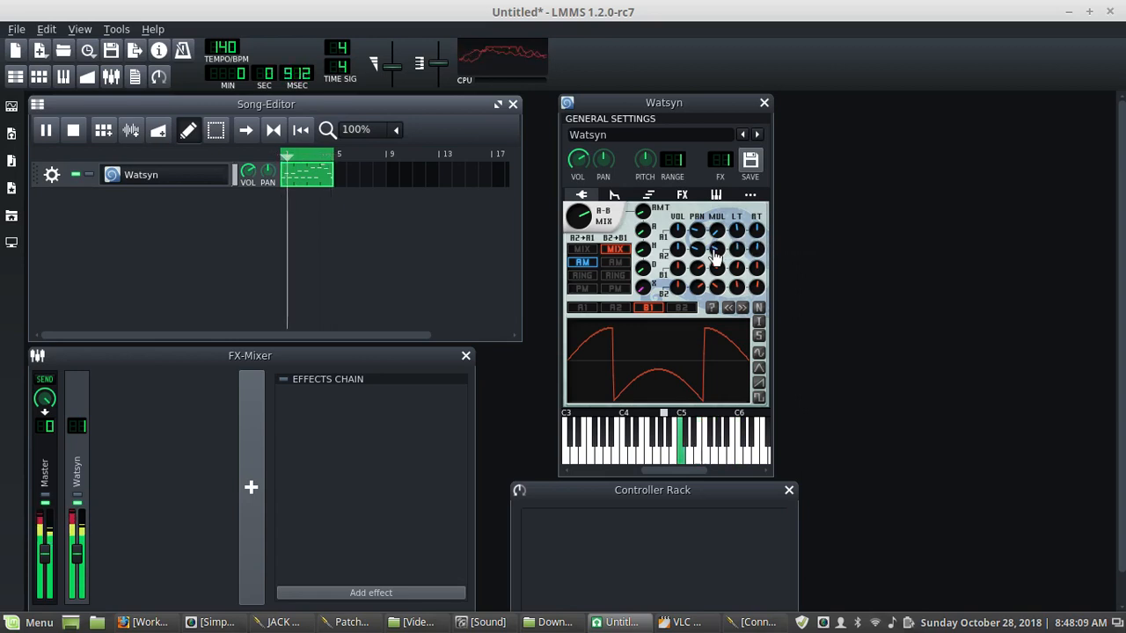
scroll(717, 255, "down", 3)
scroll(716, 254, "down", 2)
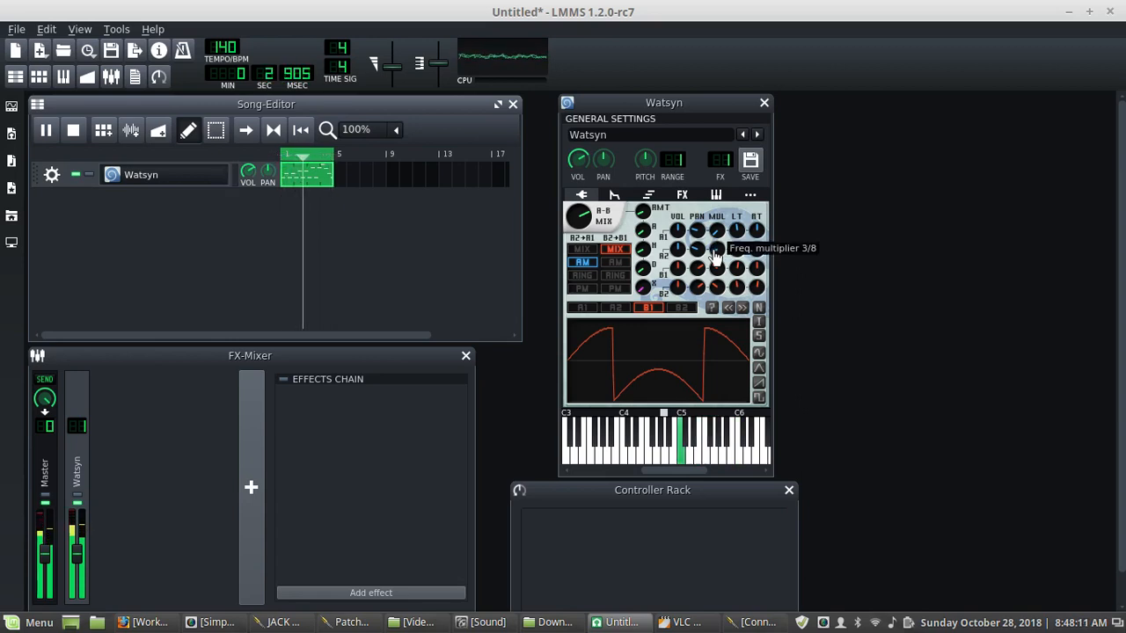
scroll(718, 237, "down", 2)
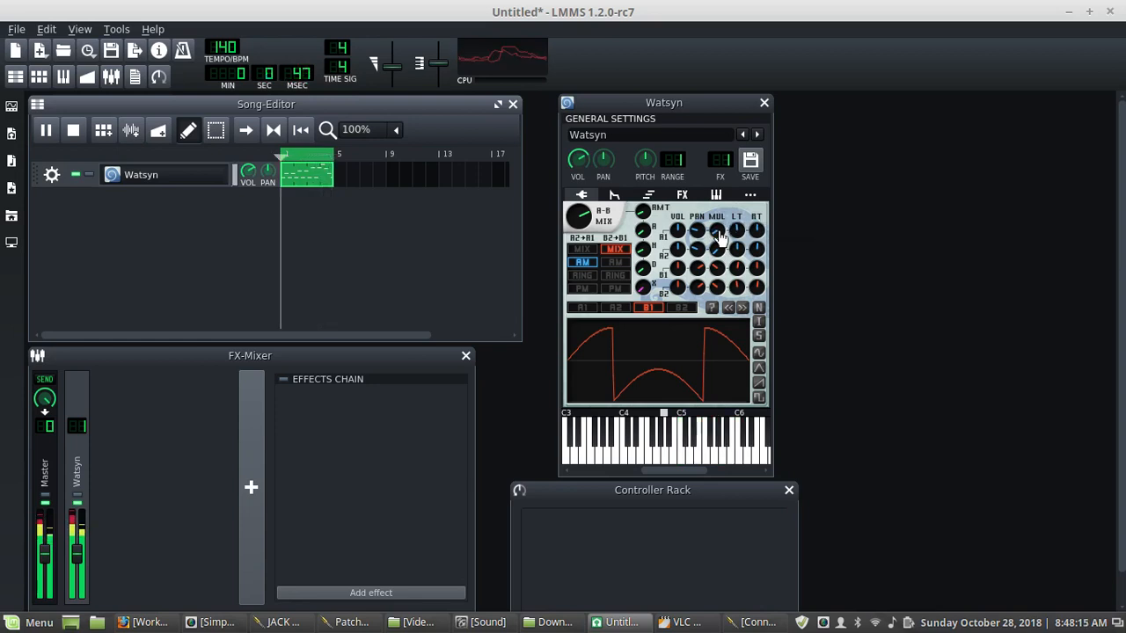
scroll(717, 243, "down", 1)
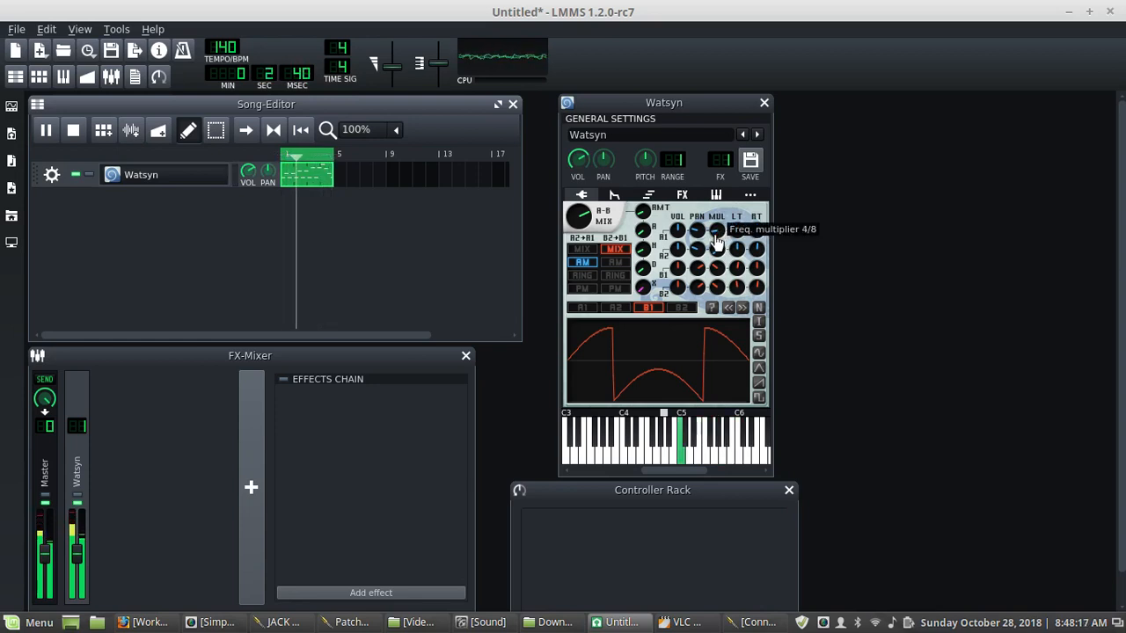
scroll(717, 244, "up", 4)
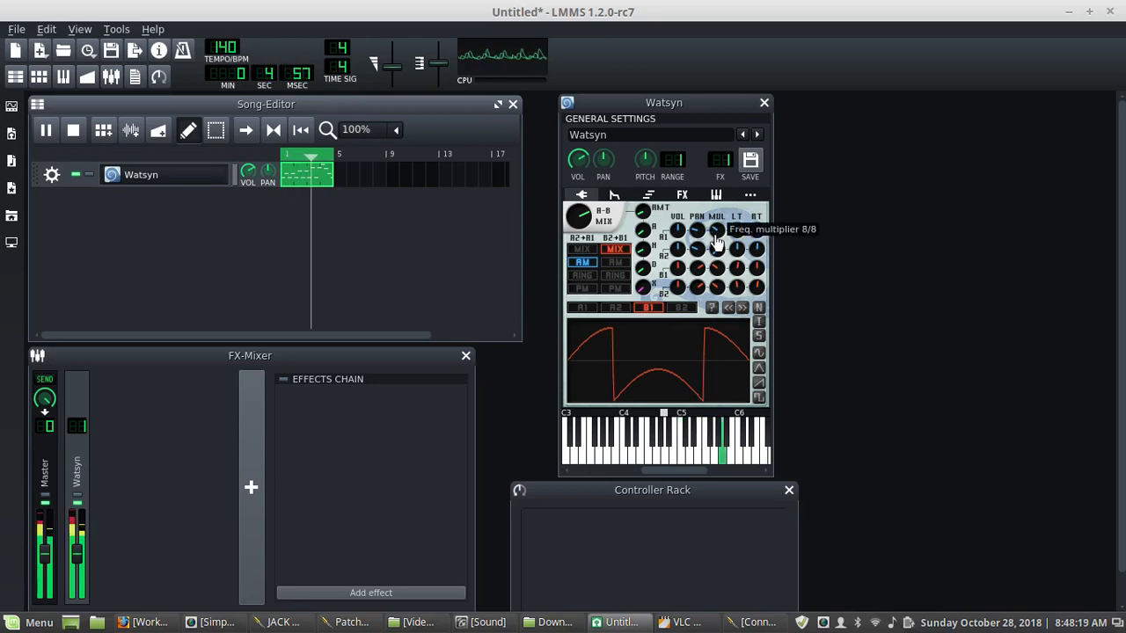
- Readjust the A1 and A2 multipliers, setting oscillator A2's frequency multiplier to 12/8
scroll(717, 240, "down", 5)
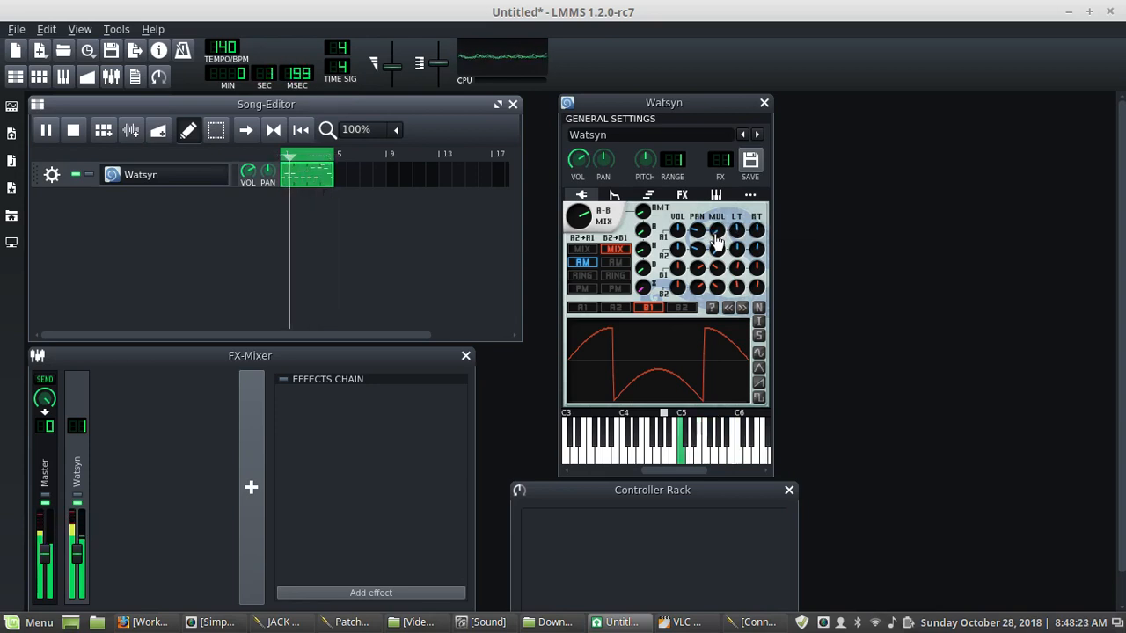
scroll(715, 251, "up", 3)
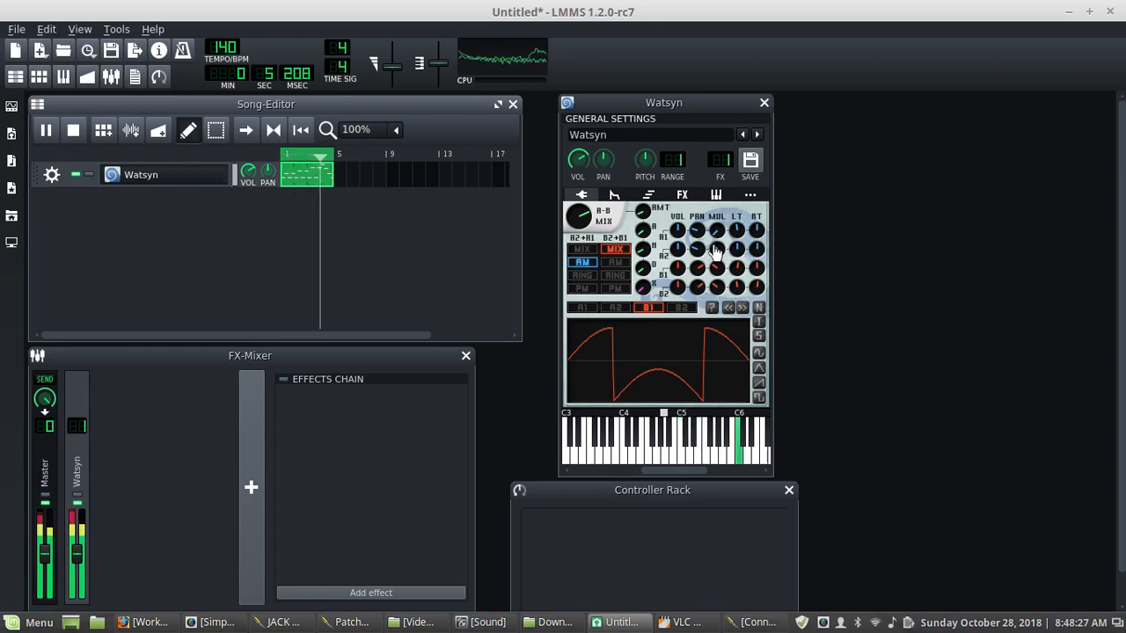
scroll(717, 251, "down", 5)
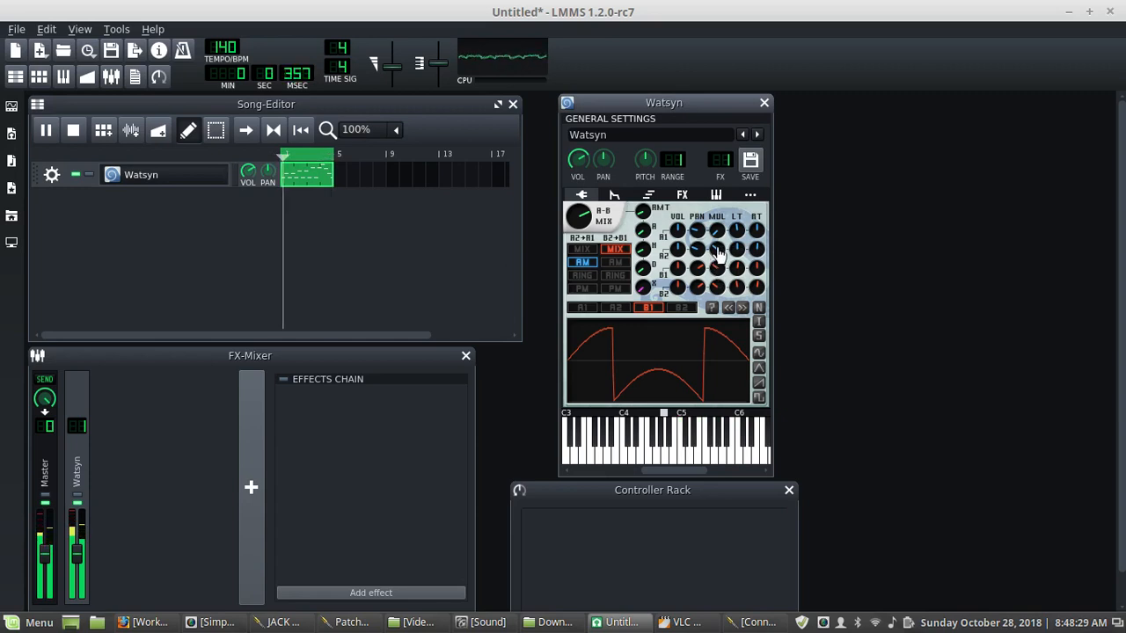
left_click_drag(717, 251, 716, 250)
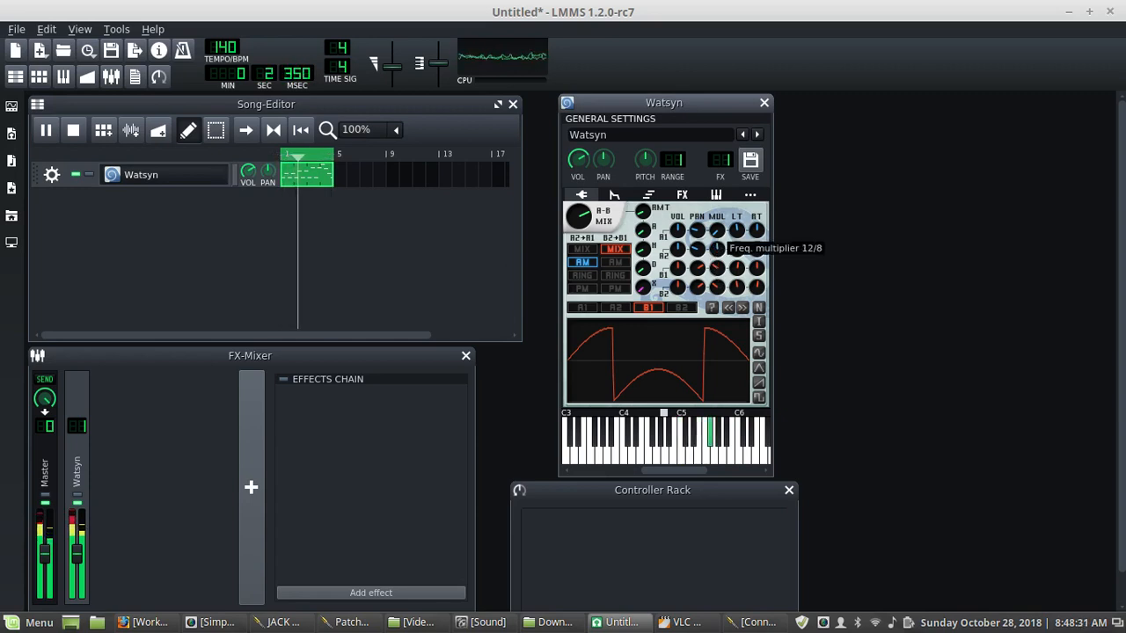
- Adjust the frequency multipliers of oscillators B1 and B2 while the song plays
left_click_drag(717, 252, 717, 268)
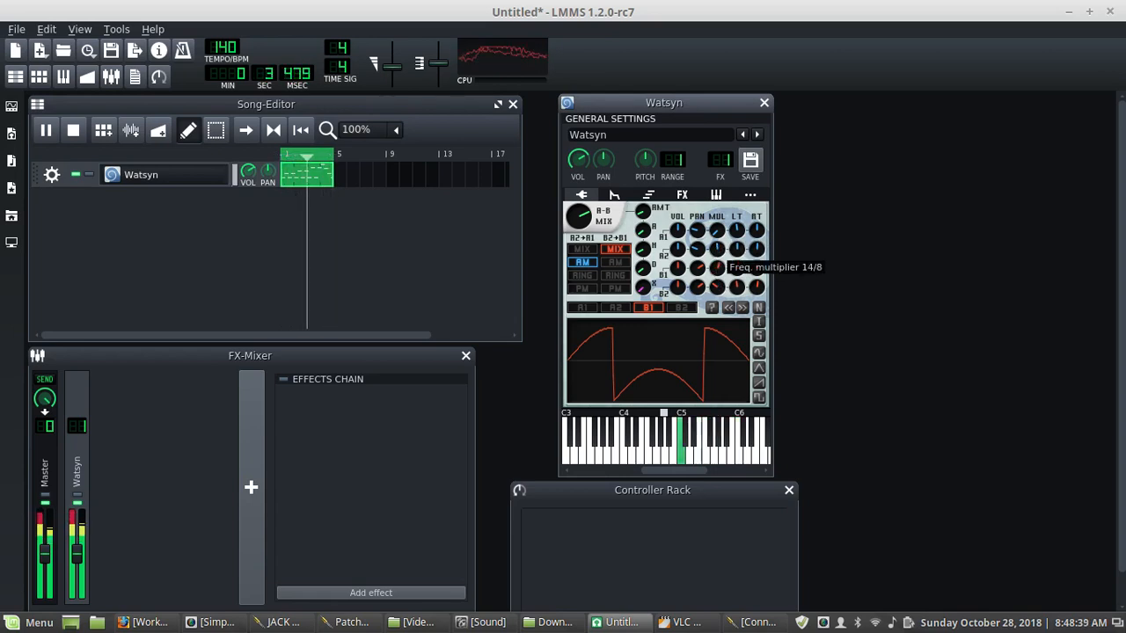
left_click_drag(717, 269, 720, 288)
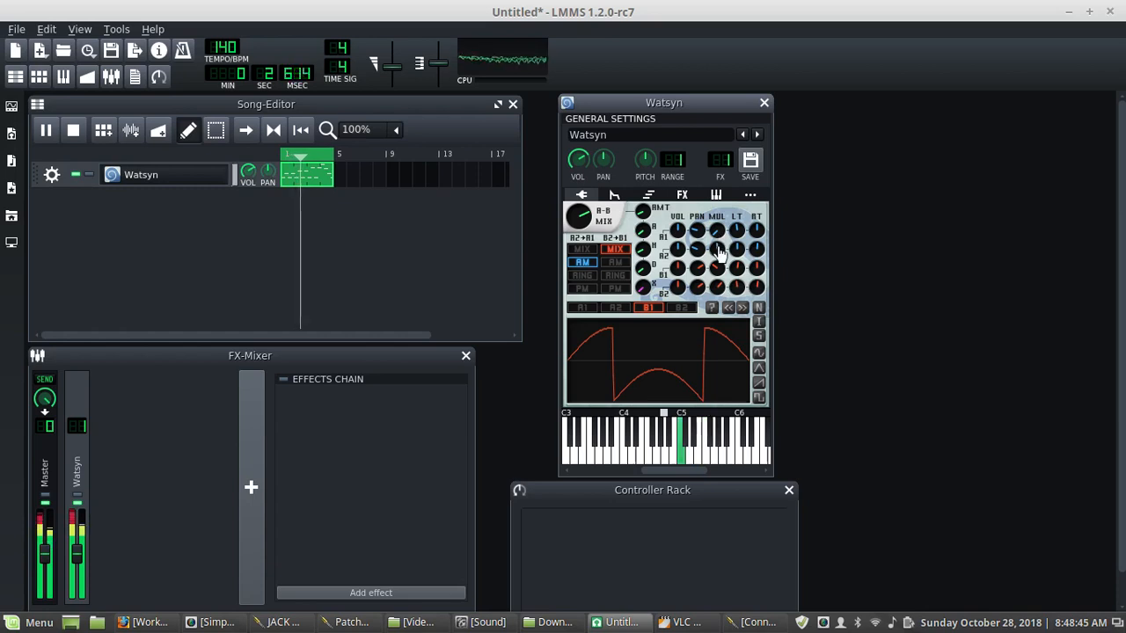
left_click_drag(719, 249, 717, 285)
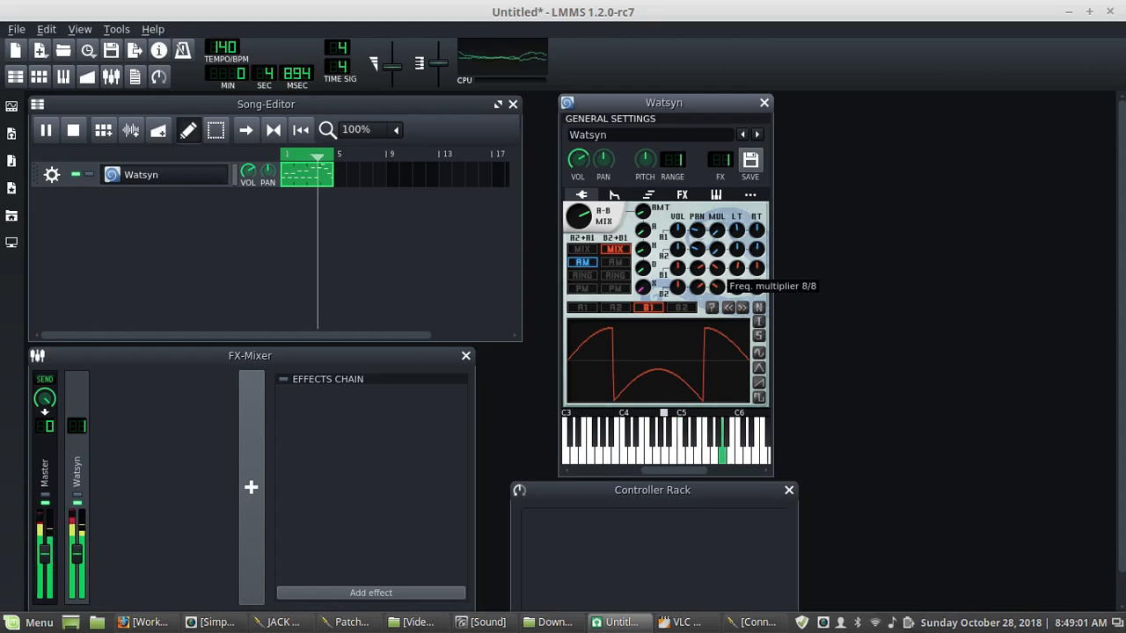
left_click_drag(717, 287, 717, 266)
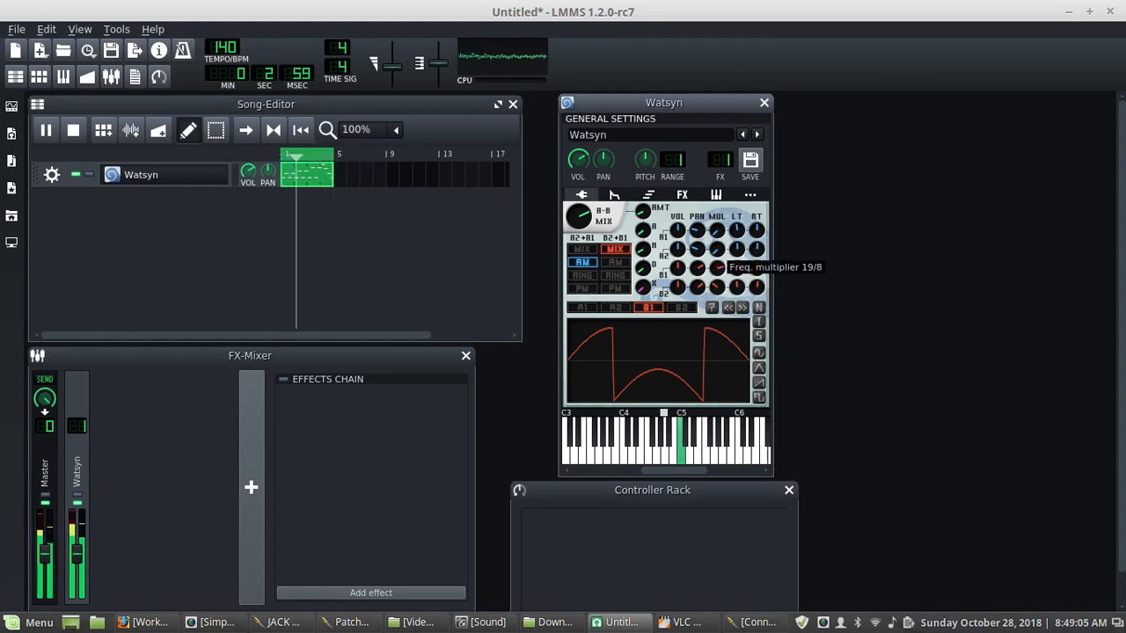
left_click_drag(717, 265, 717, 276)
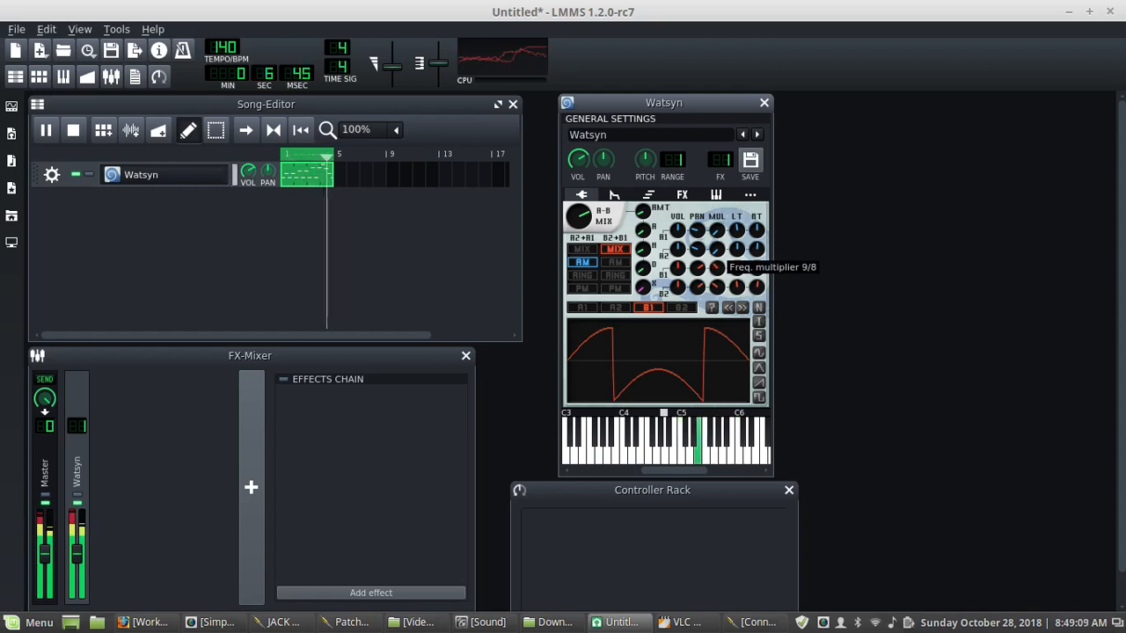
left_click_drag(717, 267, 724, 290)
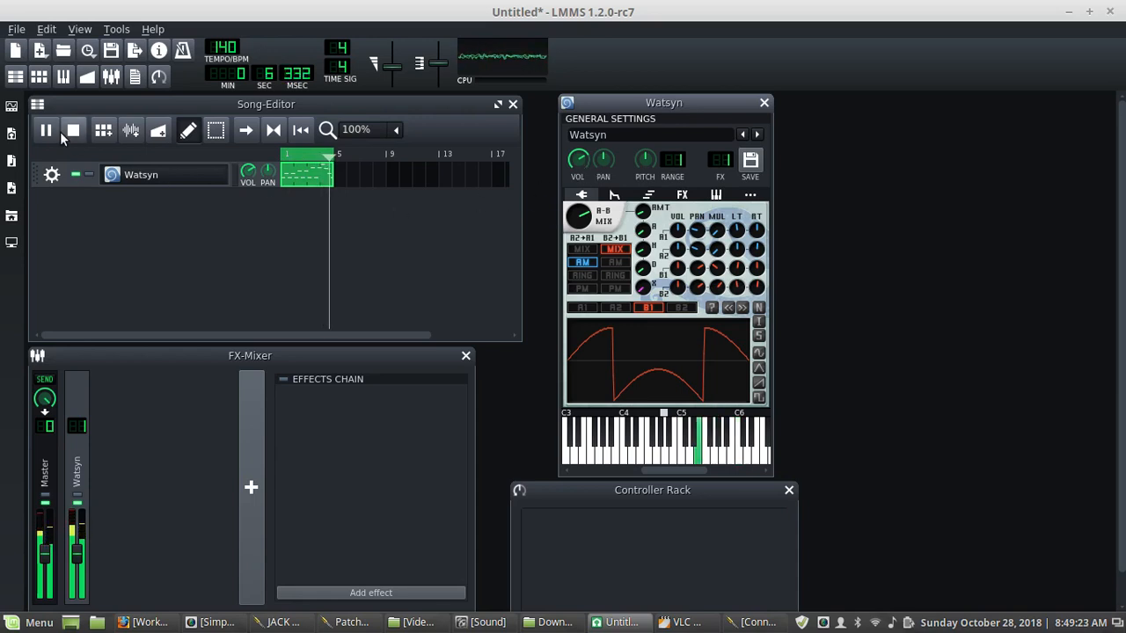
- Replay the song and audition the RING and FM modes for B2+B1 before returning it to MIX
key("space")
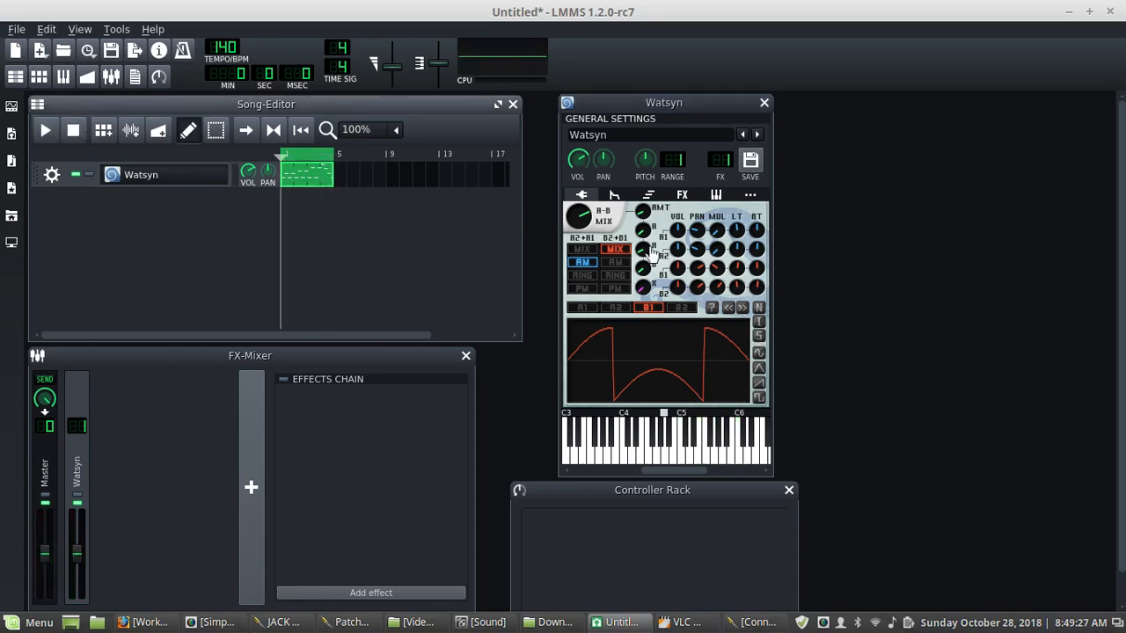
left_click(616, 275)
left_click(39, 133)
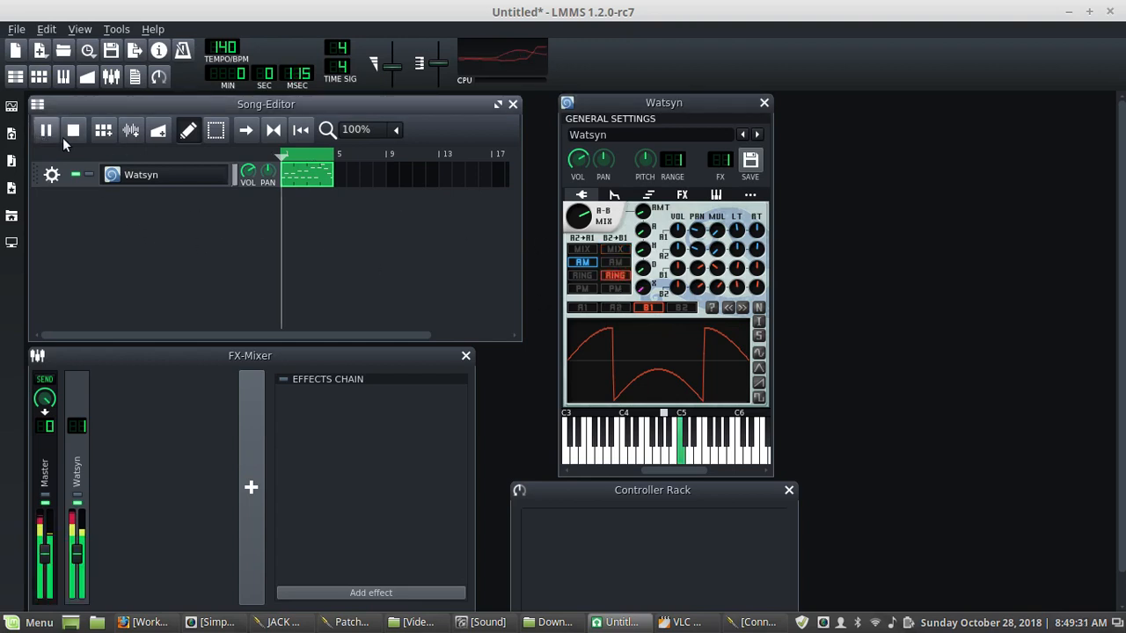
left_click(614, 287)
left_click(615, 251)
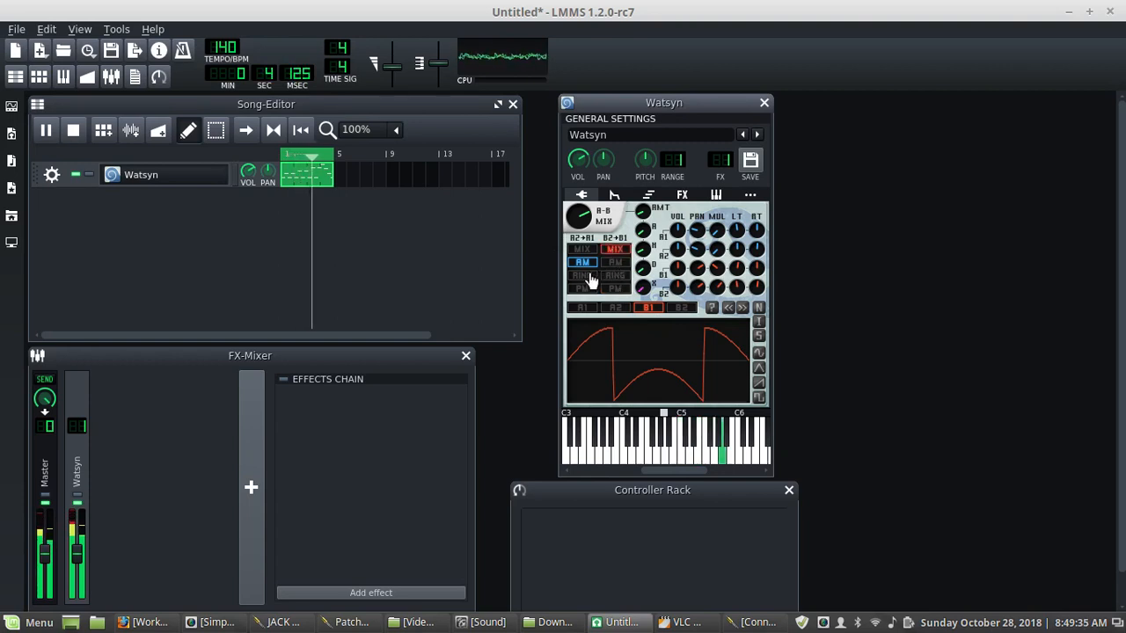
- Audition the A2+A1 modes RING, FM, AM and MIX, leaving it on FM
left_click(583, 276)
left_click(582, 288)
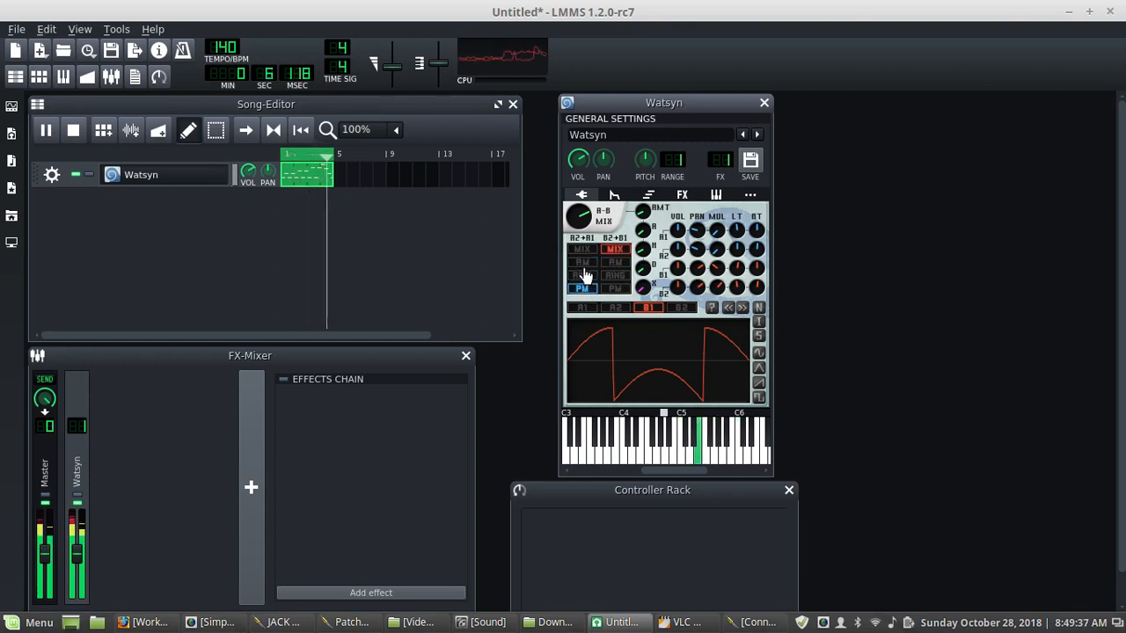
left_click(583, 262)
left_click(585, 252)
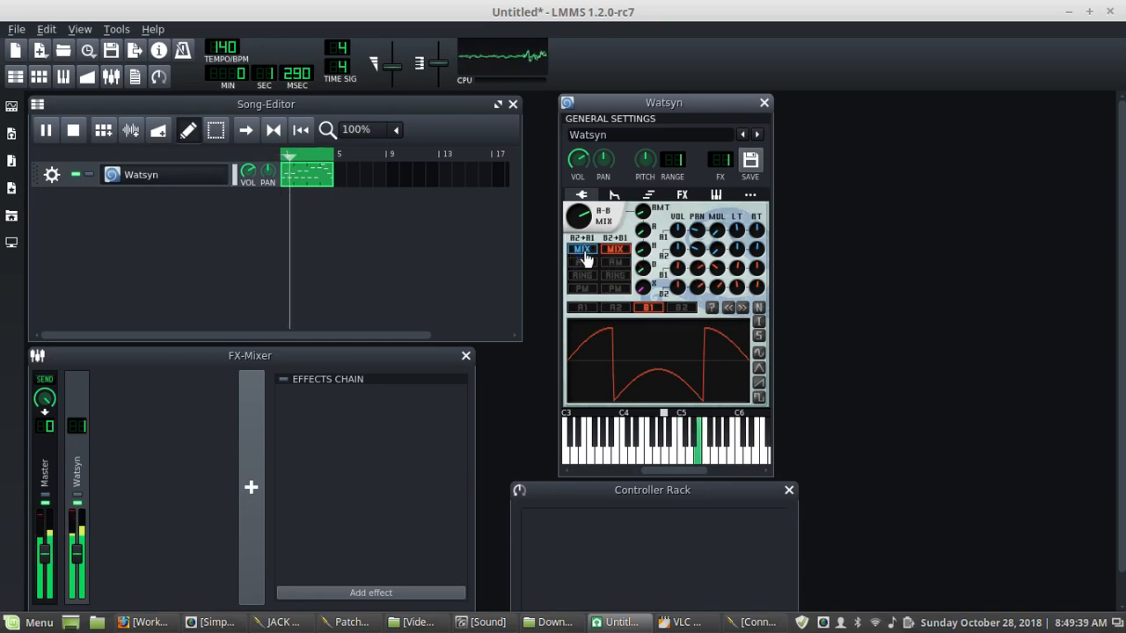
left_click(582, 289)
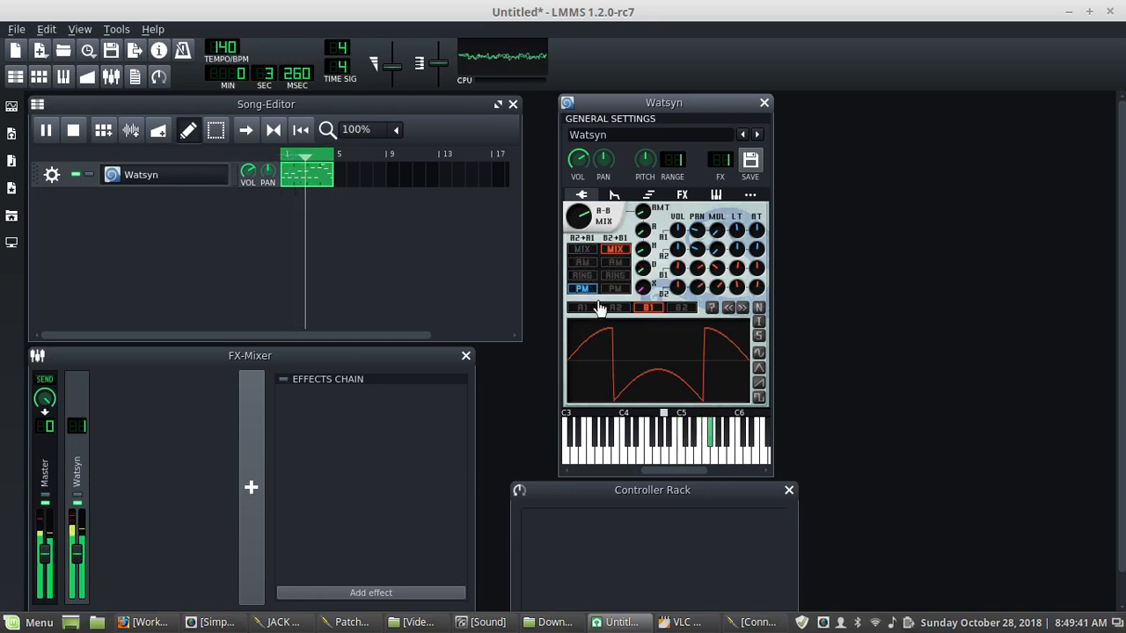
- Lower oscillator A1's volume to 25.2% under FM, and restore the A2+A1 AM mode with a raised A1 volume
left_click(678, 250)
left_click_drag(677, 230, 677, 253)
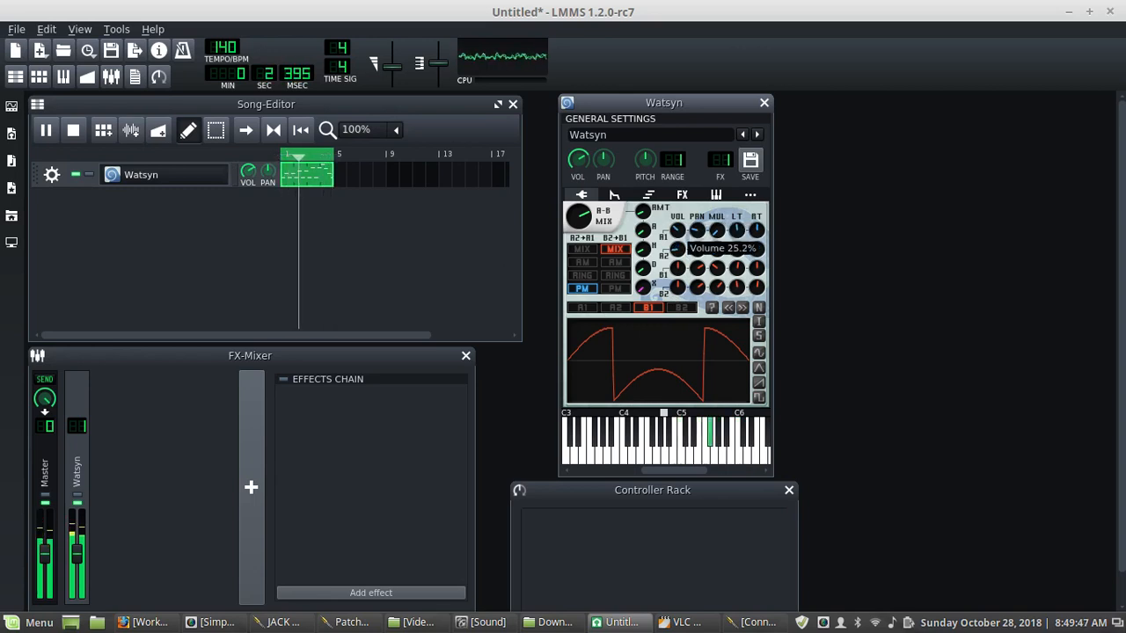
left_click(581, 262)
left_click_drag(678, 249, 678, 225)
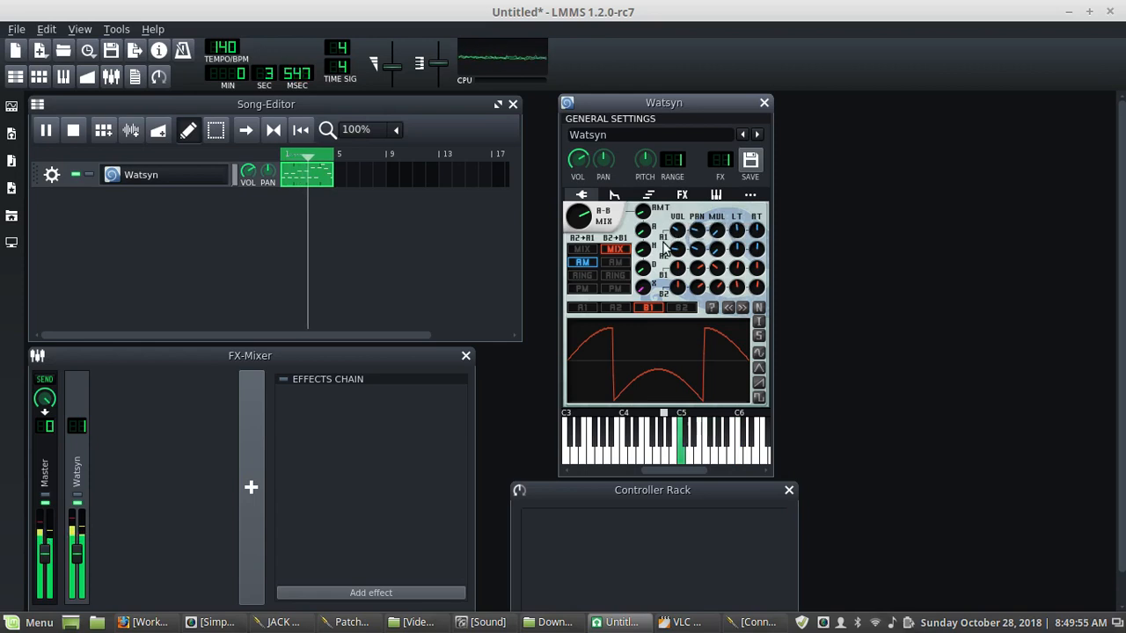
- Shorten the volume envelope's hold time, return to the oscillator view and stop the song
left_click(614, 194)
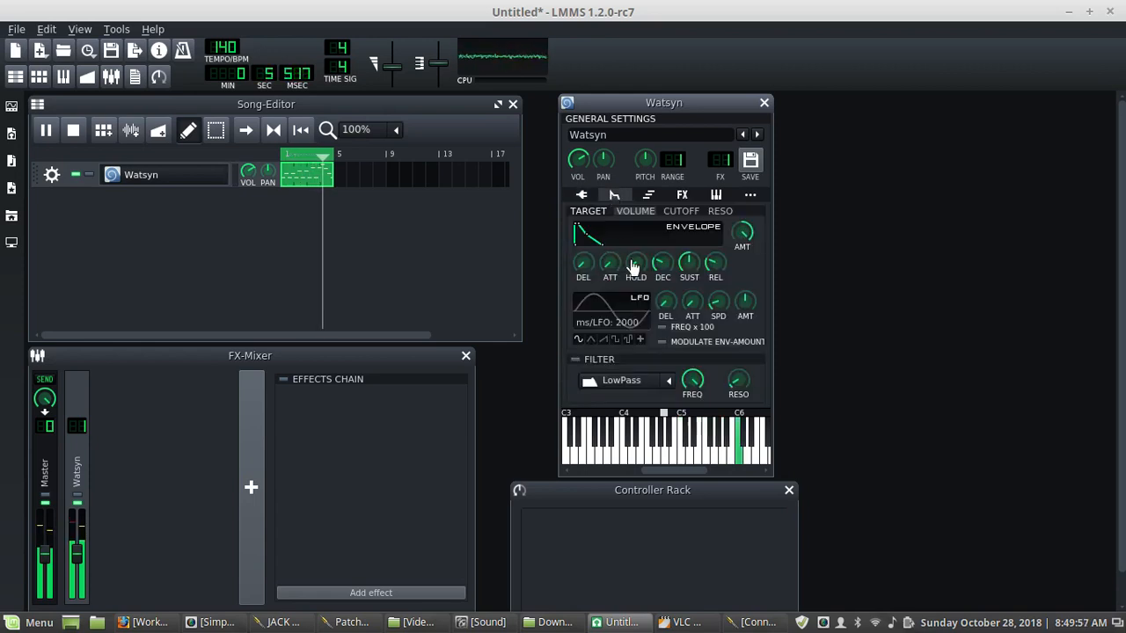
left_click_drag(633, 264, 609, 266)
left_click(581, 195)
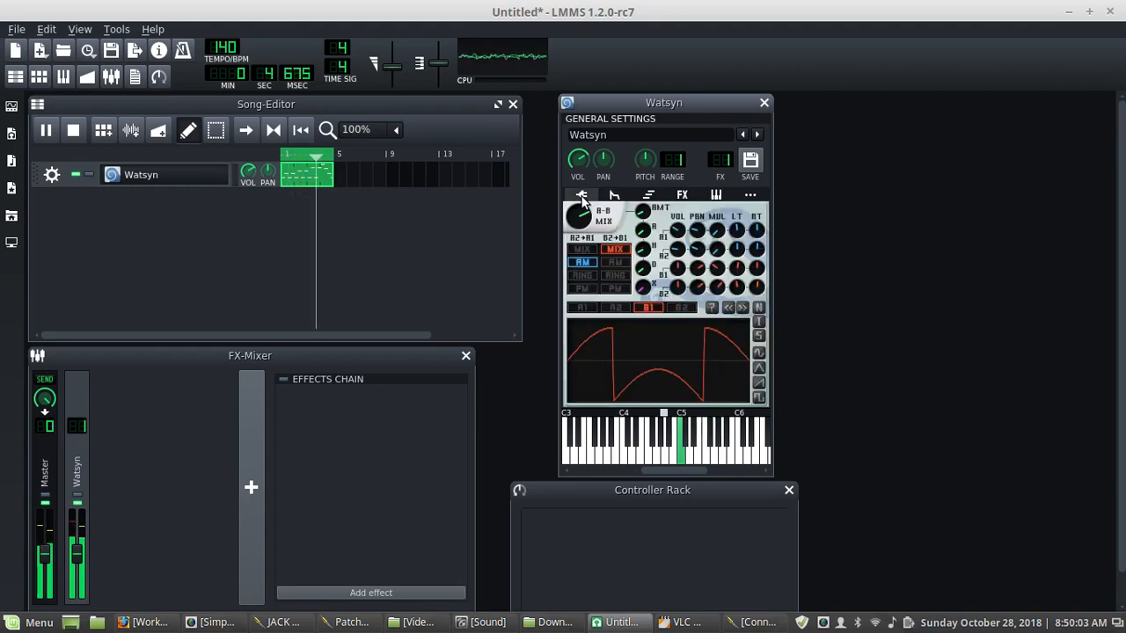
left_click(73, 129)
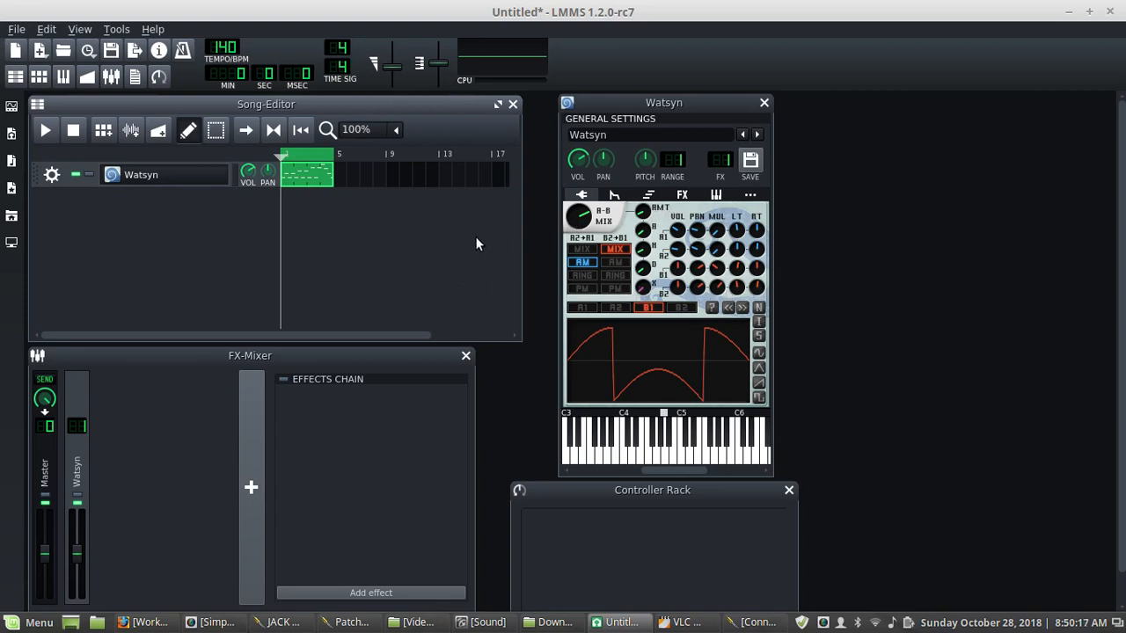
- Browse the instrument plugin list and switch to SimpleScreenRecorder
left_click(11, 108)
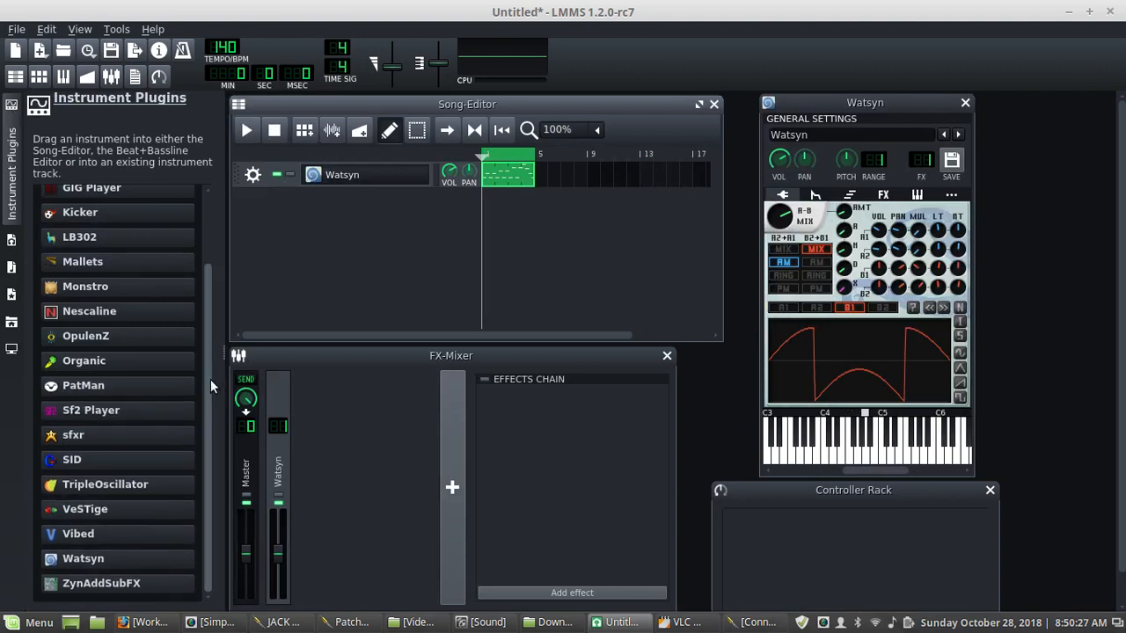
scroll(208, 381, "up", 2)
mouse_move(80, 384)
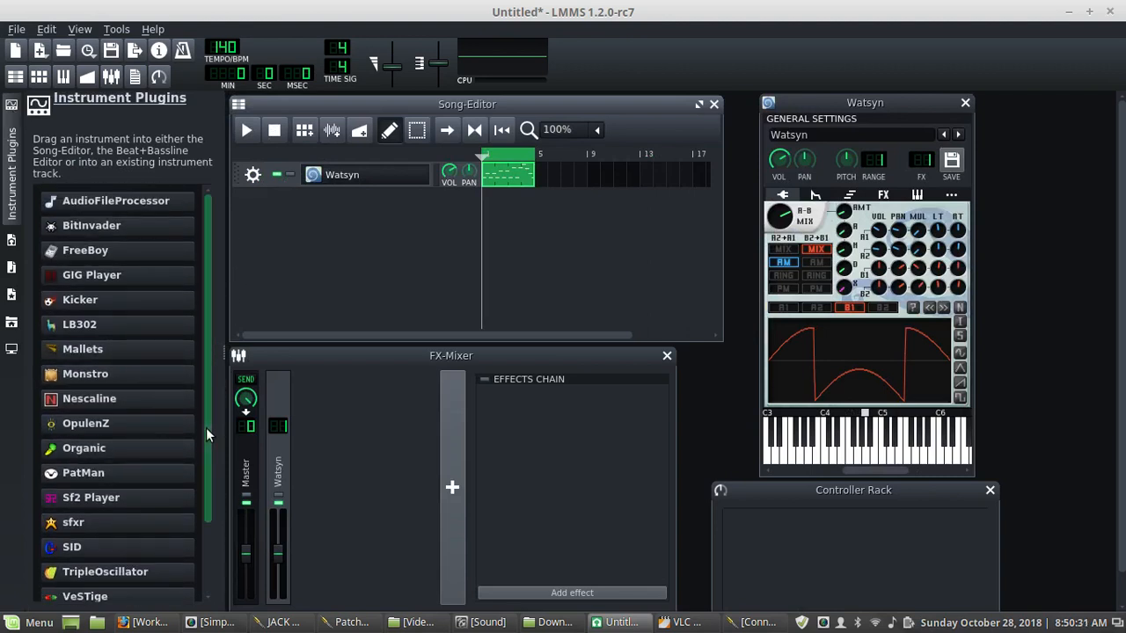
left_click_drag(206, 427, 213, 534)
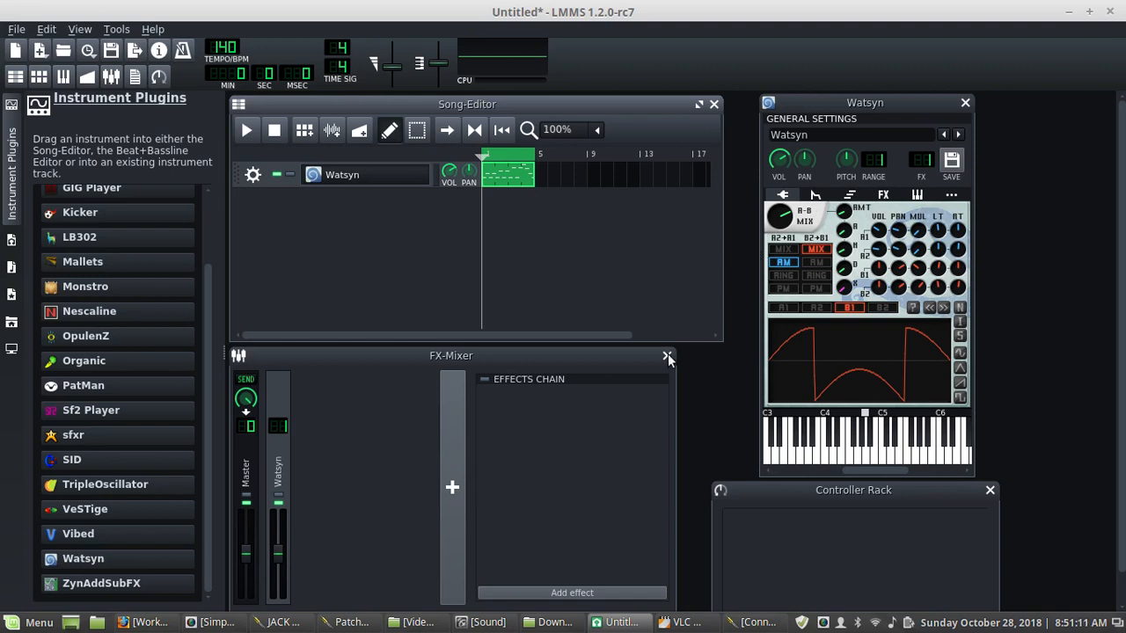
left_click(211, 622)
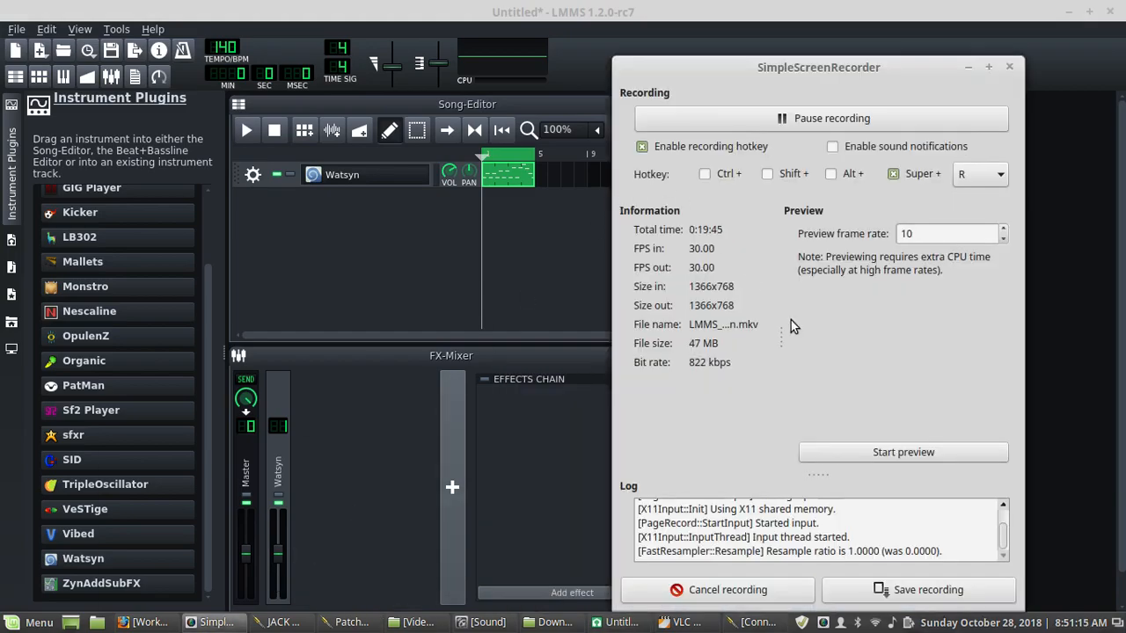